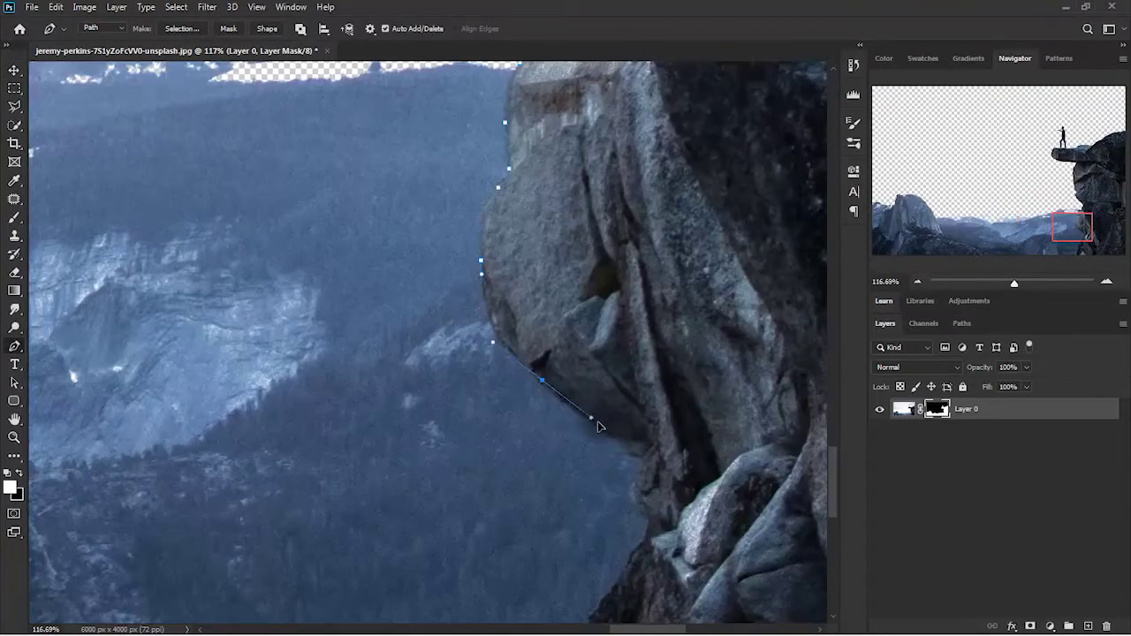
Undo the last anchor point on the cliff-edge path, scrolling to check the outline.
key("ctrl+z")
scroll(124, 507, "down", 3)
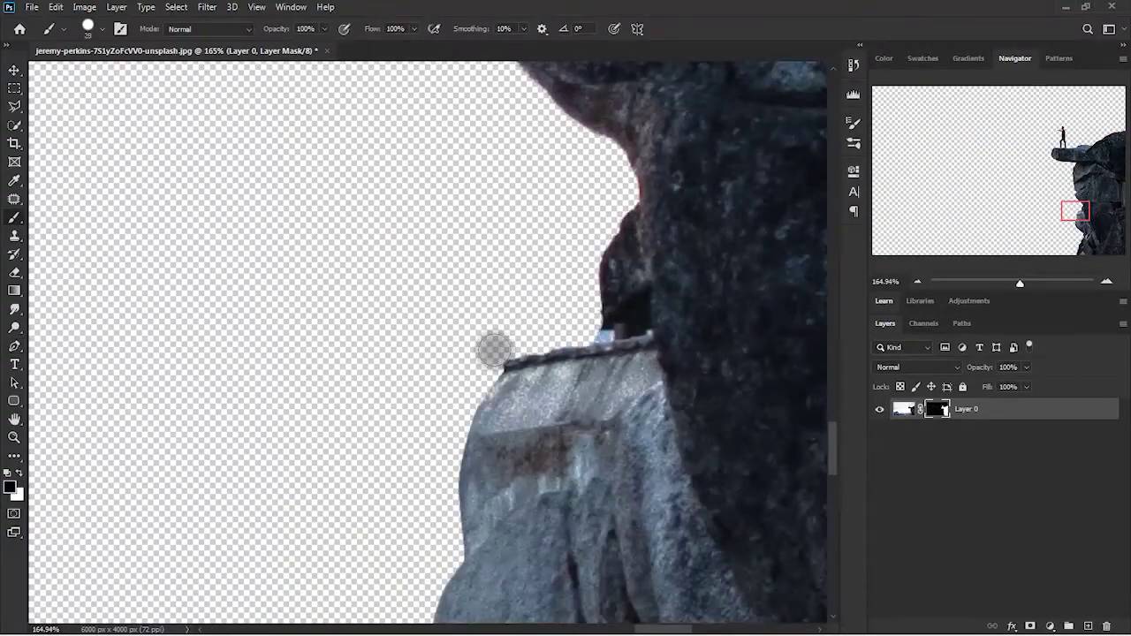
scroll(493, 351, "up", 2)
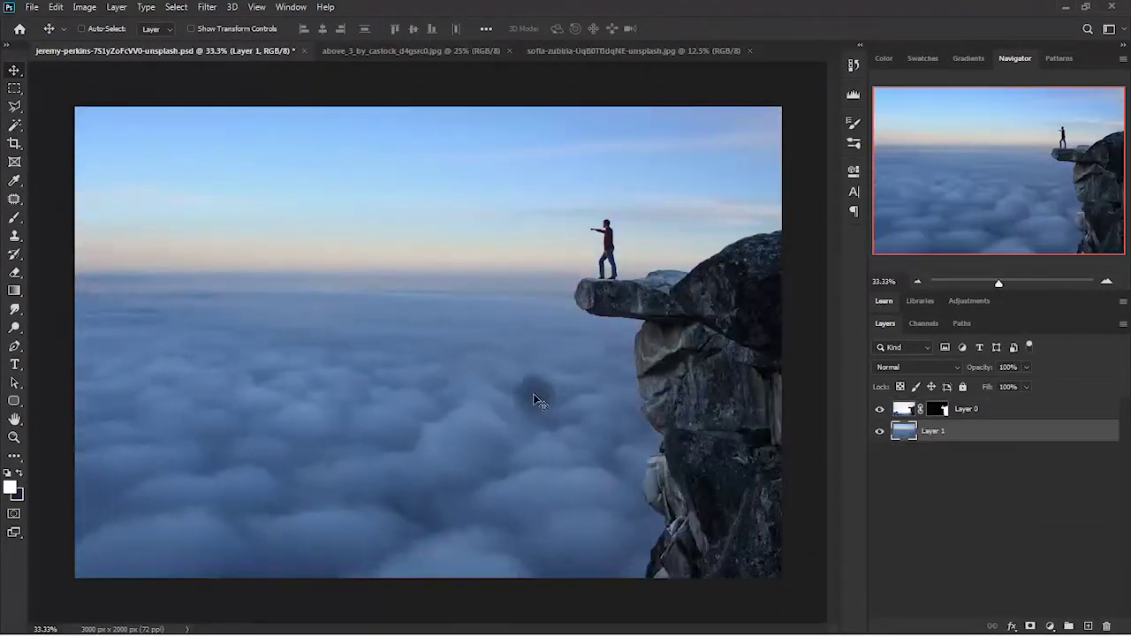
Close the cloud photo and place the giraffe, scaled and moved, beside the cliff.
left_click(411, 51)
left_click(509, 51)
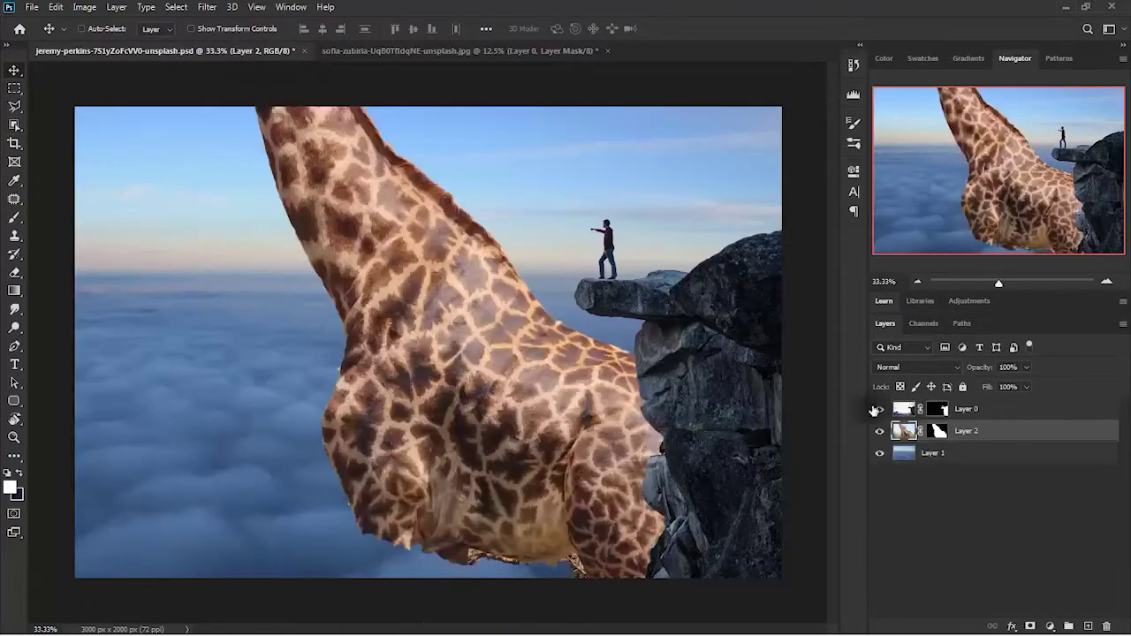
mouse_move(565, 118)
left_mouse_down()
mouse_move(546, 419)
mouse_move(584, 396)
left_mouse_up()
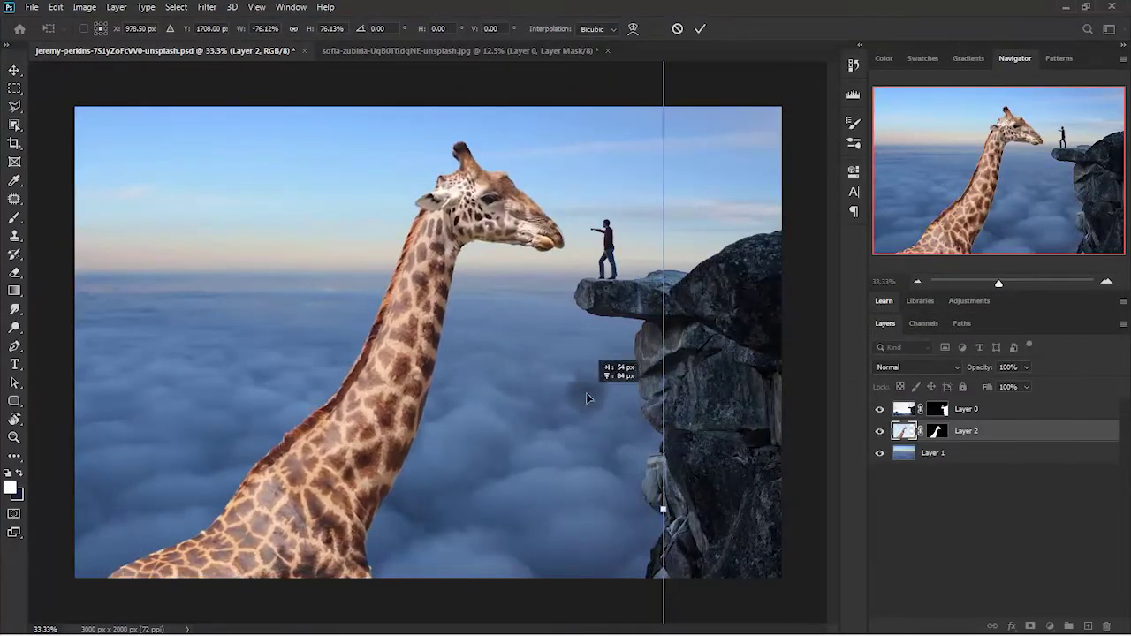
key("Return")
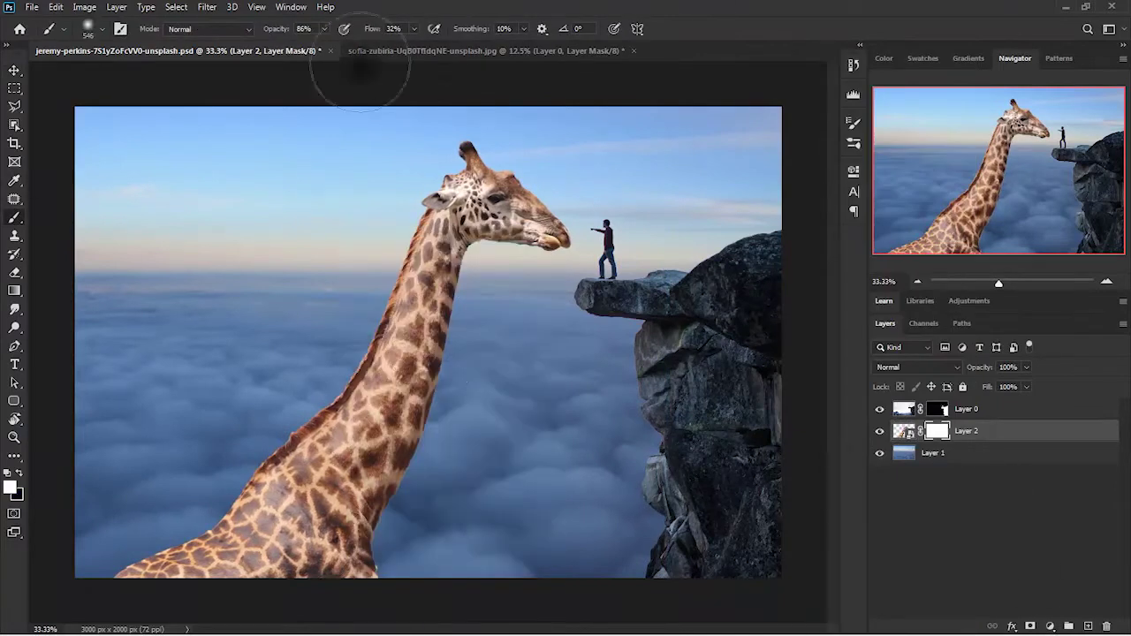
Fade the giraffe's lower body and neck into the clouds with a cloud brush.
left_click_drag(264, 586, 129, 533)
right_click(282, 561)
left_click(359, 321)
left_click_drag(286, 552, 345, 555)
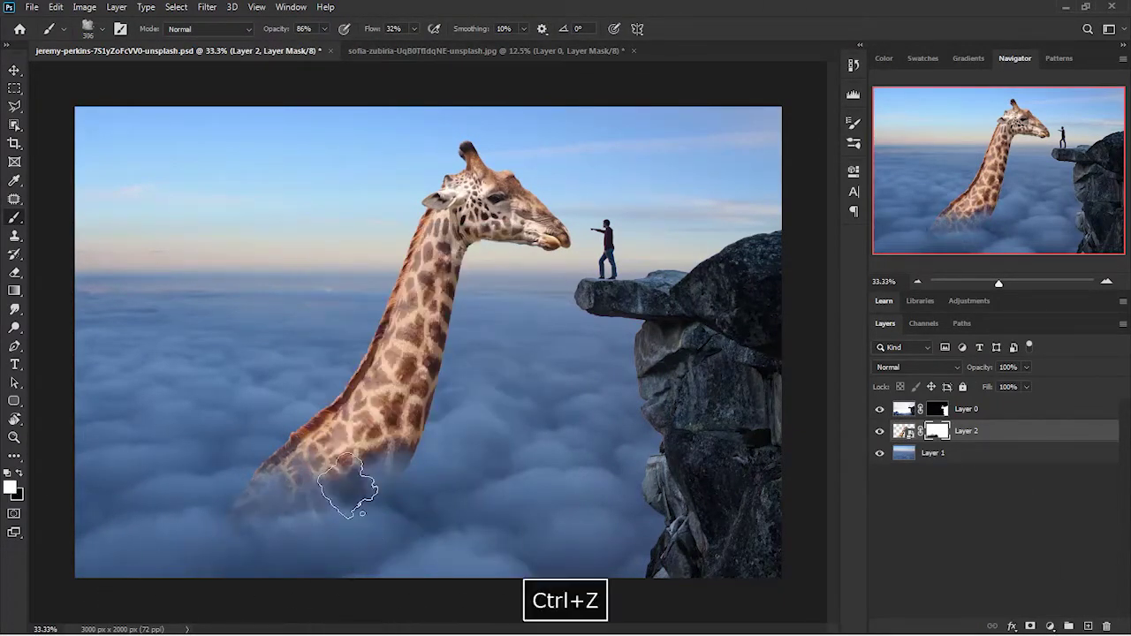
Fade the cliff's lower rock into the clouds with the cloud brush.
right_click(963, 410)
right_click(590, 225)
left_click(657, 374)
left_click_drag(770, 543, 754, 566)
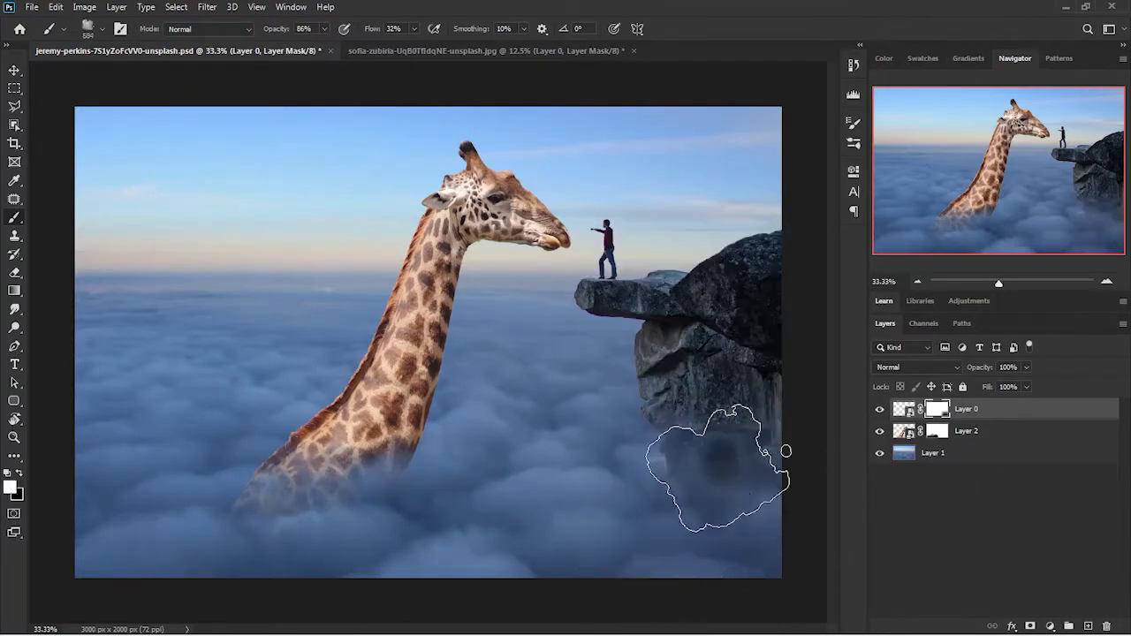
left_click_drag(670, 577, 723, 511)
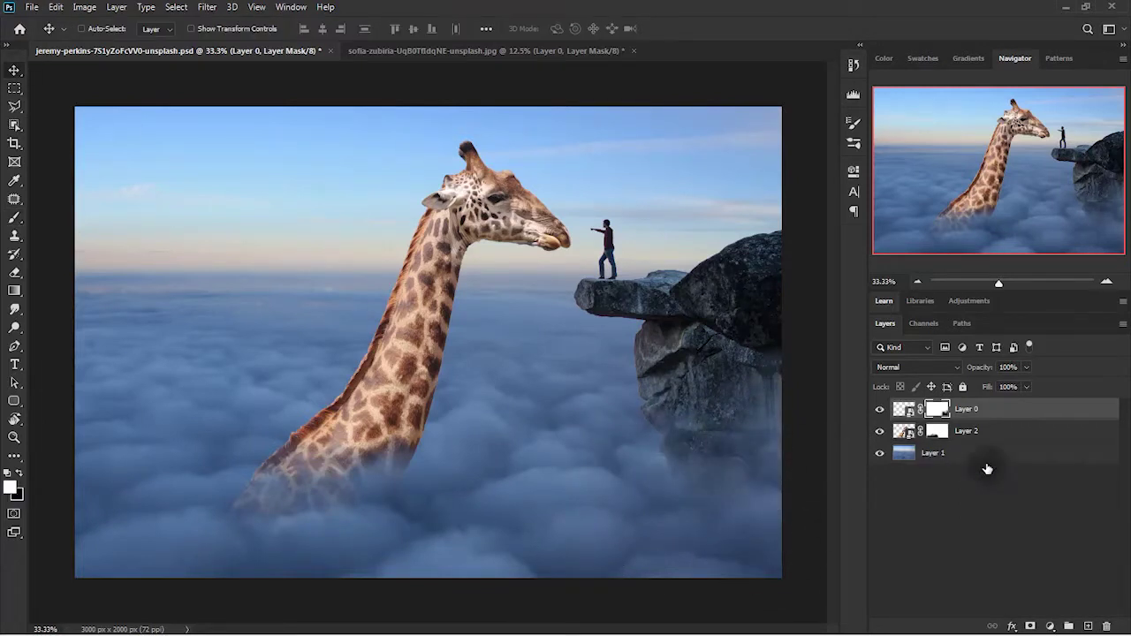
Add a Curves adjustment clipped to the giant giraffe layer.
left_click(987, 455)
left_click(968, 431)
left_click(1050, 626)
Set the giraffe Curves channels, including RGB, and move to the next giraffe photo.
left_click(707, 231)
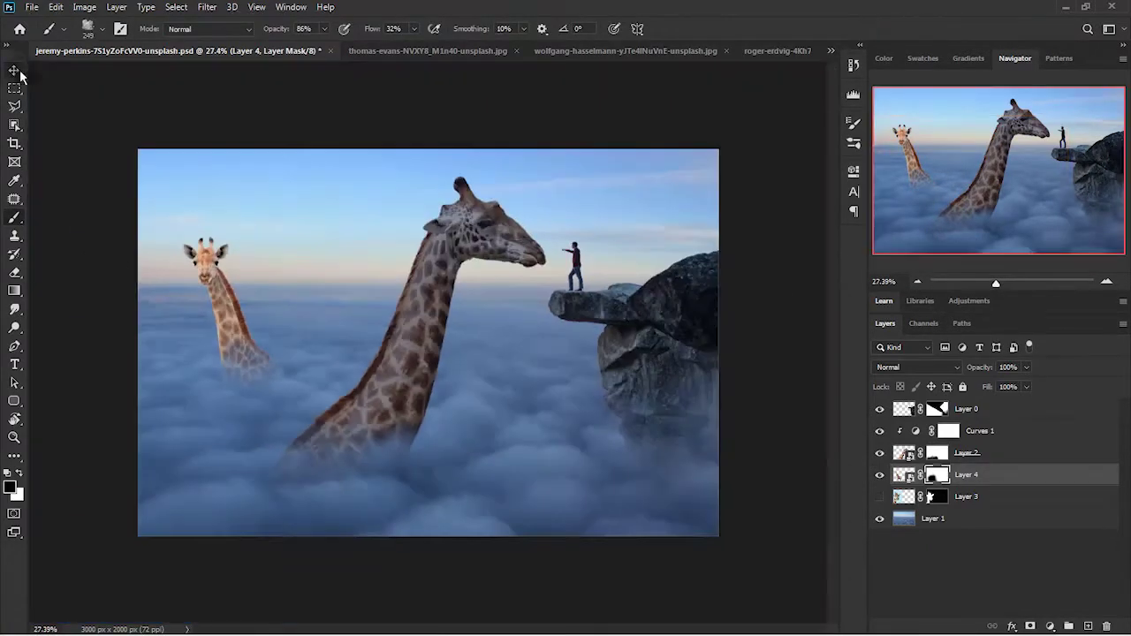
left_click(815, 166)
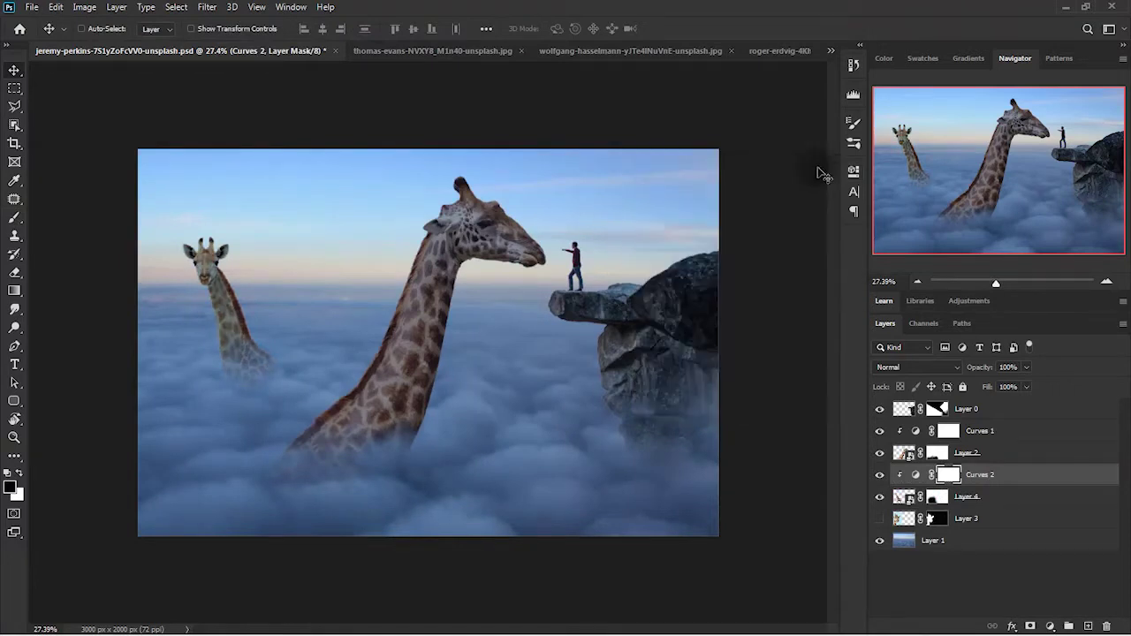
key("ctrl+Tab")
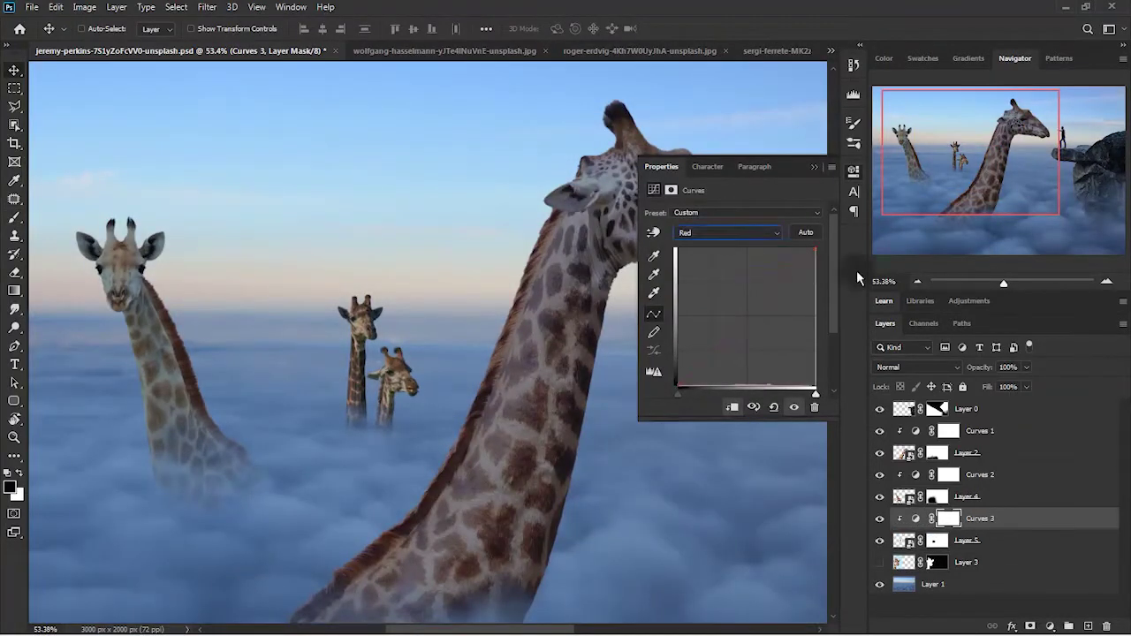
left_click(707, 231)
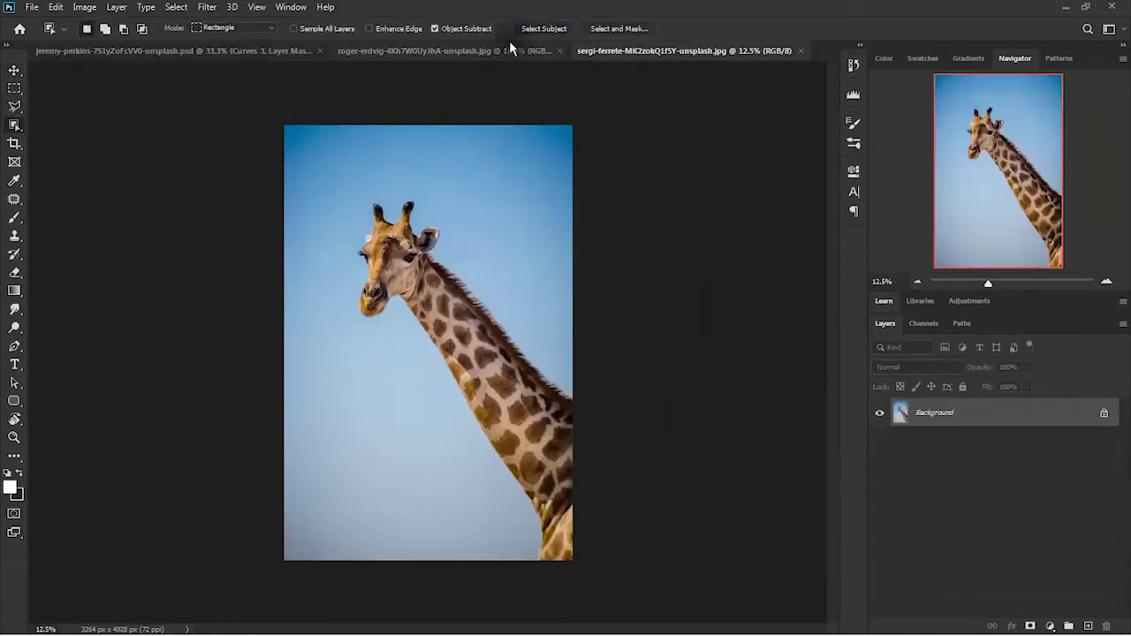
Refine the giraffe selection's edges in Select and Mask and apply it.
key("ctrl+alt+r")
scroll(631, 399, "up", 3)
scroll(495, 229, "up", 3)
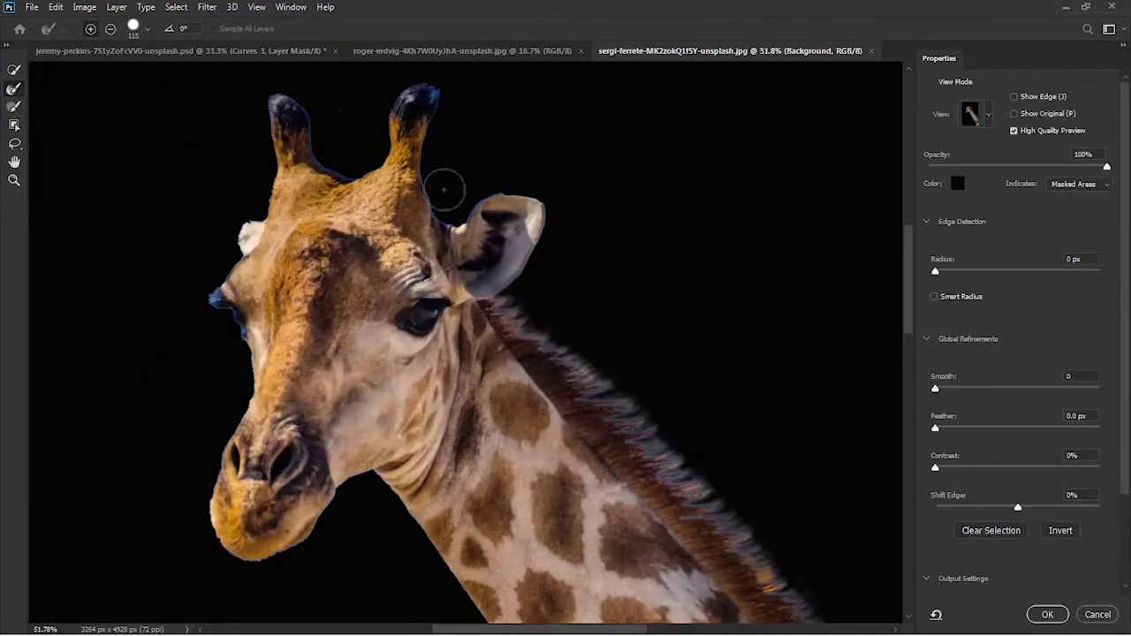
scroll(787, 396, "down", 3)
left_click(1048, 614)
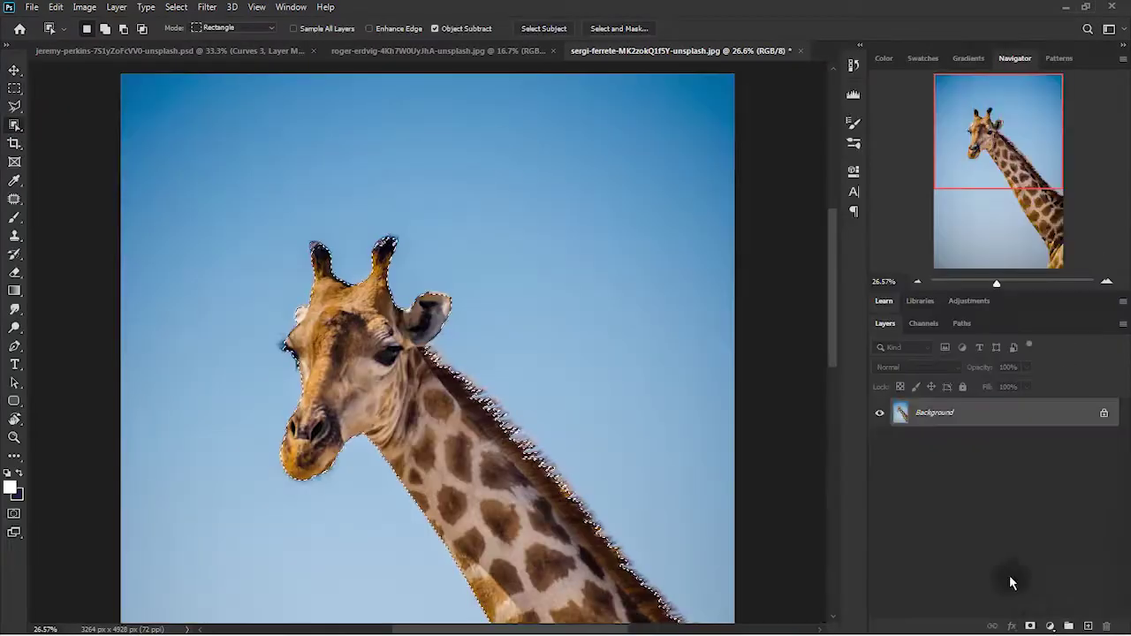
Scale the placed giraffe down to about 21% beside the cliff.
key("ctrl+t")
left_click_drag(695, 576, 621, 456)
right_click(575, 364)
key("Return")
scroll(565, 370, "up", 3)
Clip Curves 4 to the new giraffe and adjust its Blue channel, checking the neck.
left_click(1051, 627)
left_click(1043, 460)
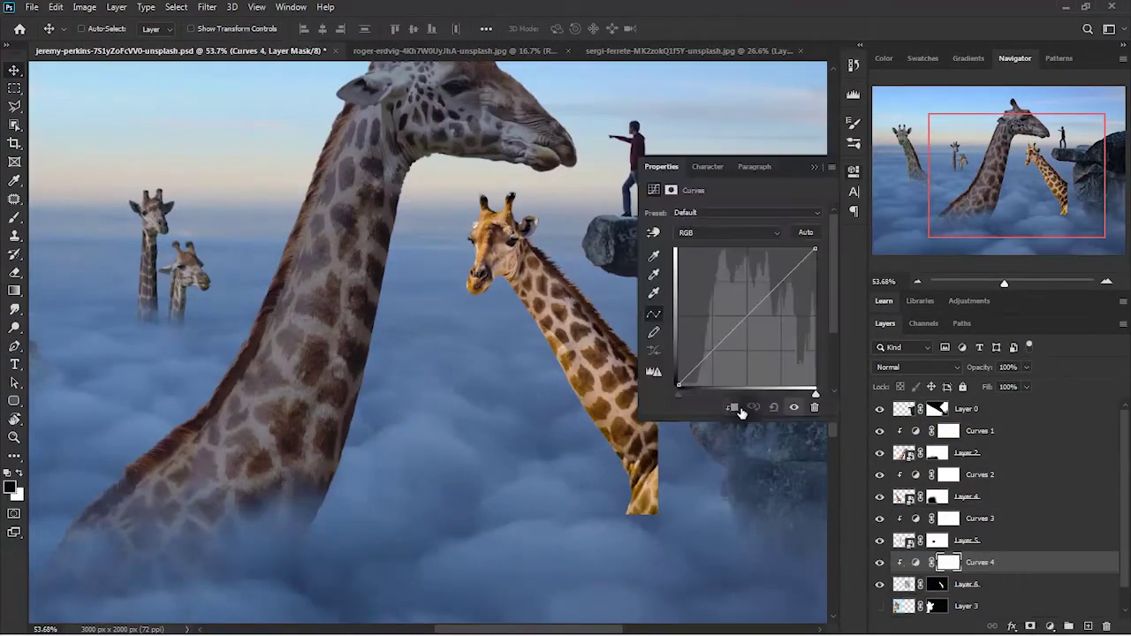
left_click(707, 261)
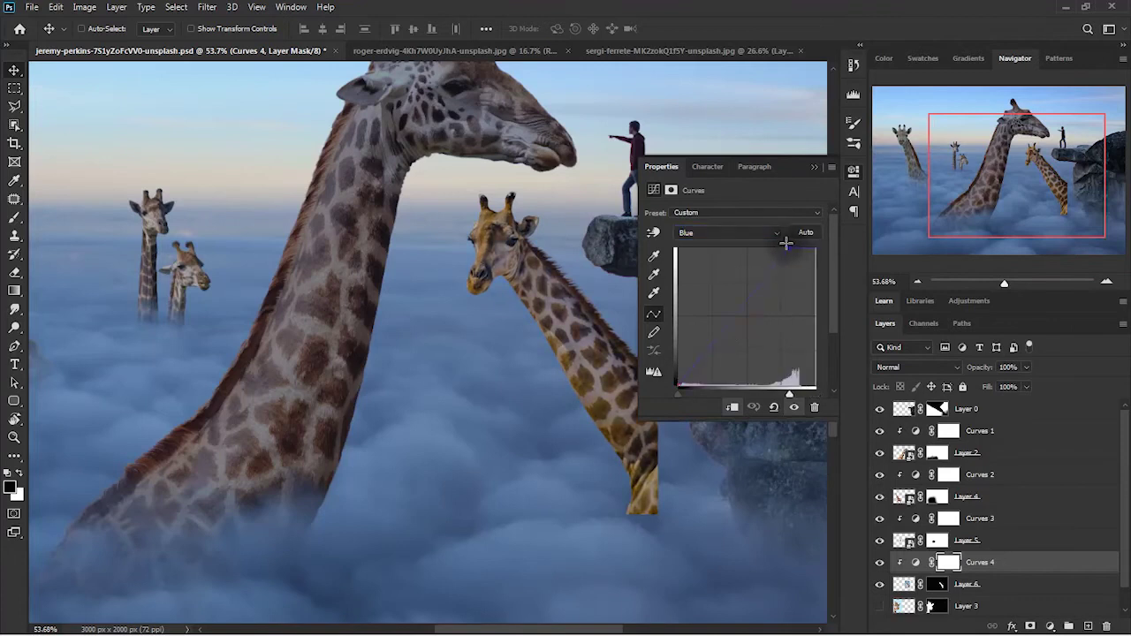
left_click(747, 233)
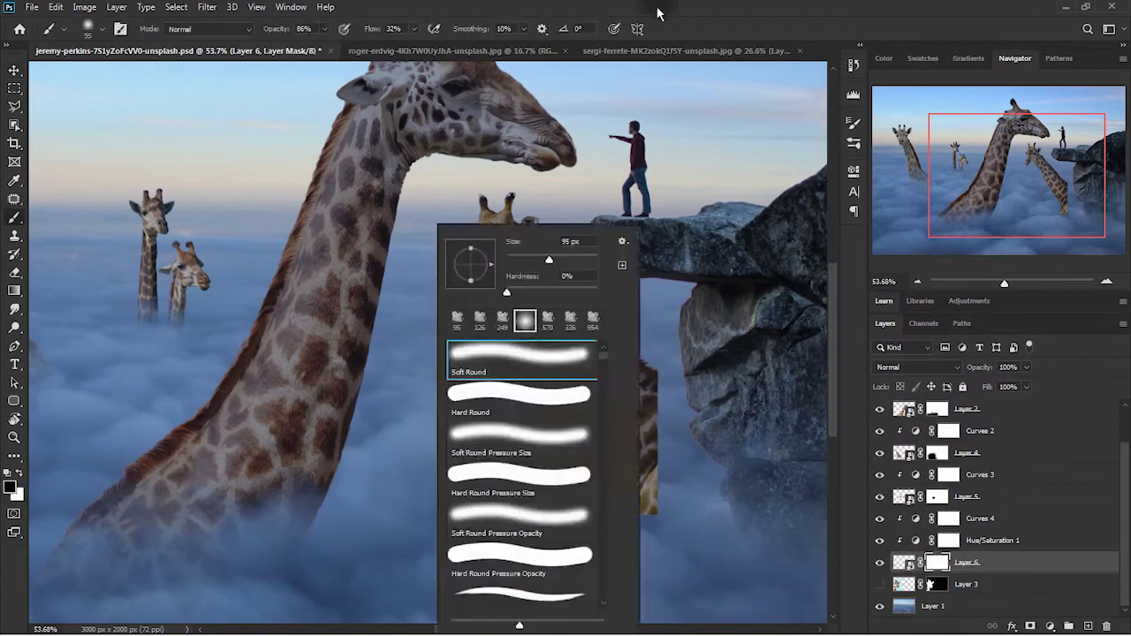
left_click_drag(600, 380, 651, 350)
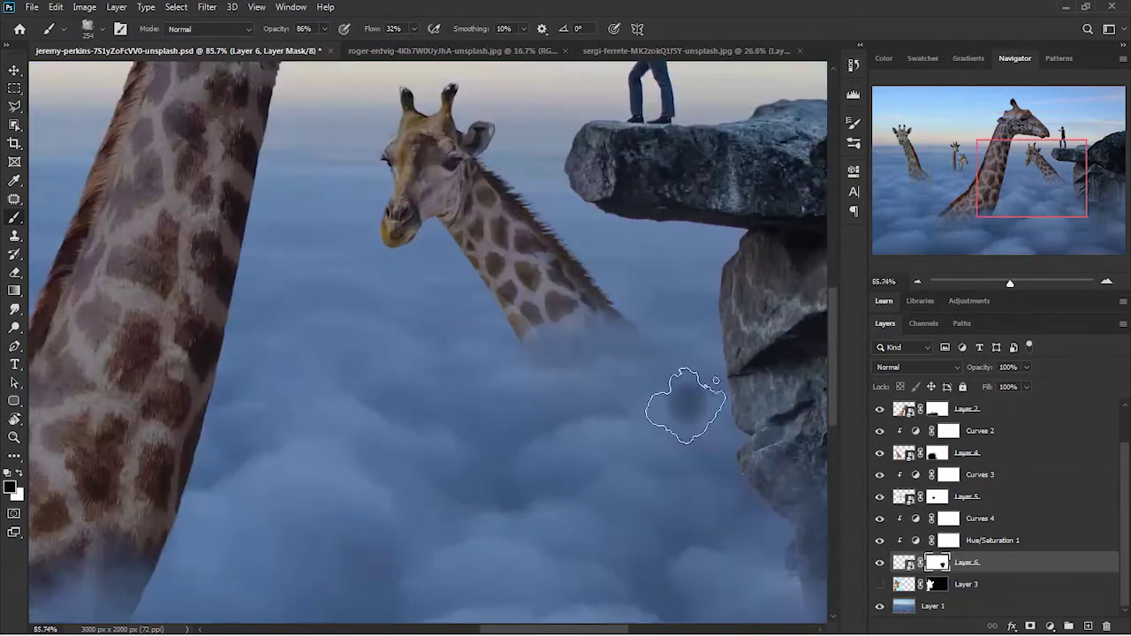
key("ctrl+0")
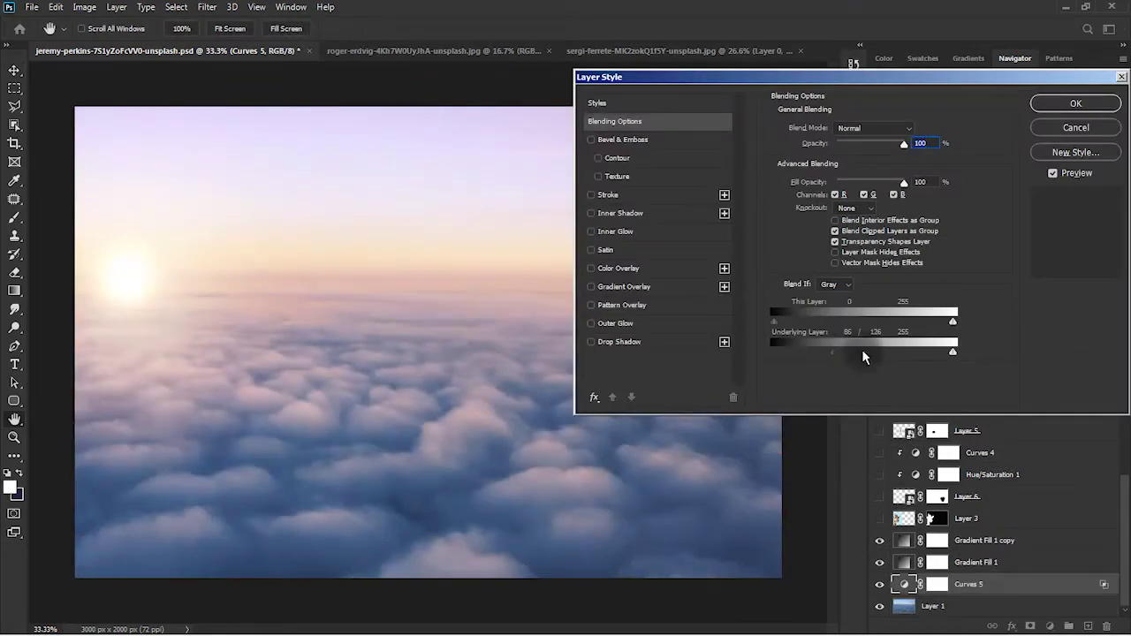
Invert Curves 5's mask, paint the warm glow in from the left, and nudge the cliff down.
key("Return")
key("ctrl+i")
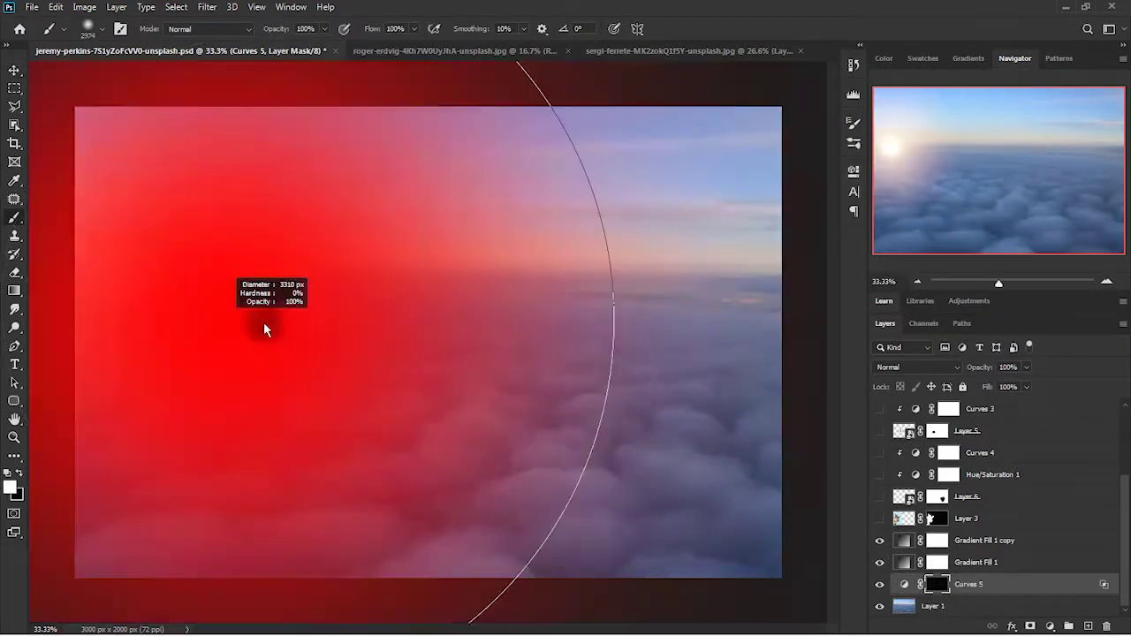
left_click(298, 354)
key("ctrl+z")
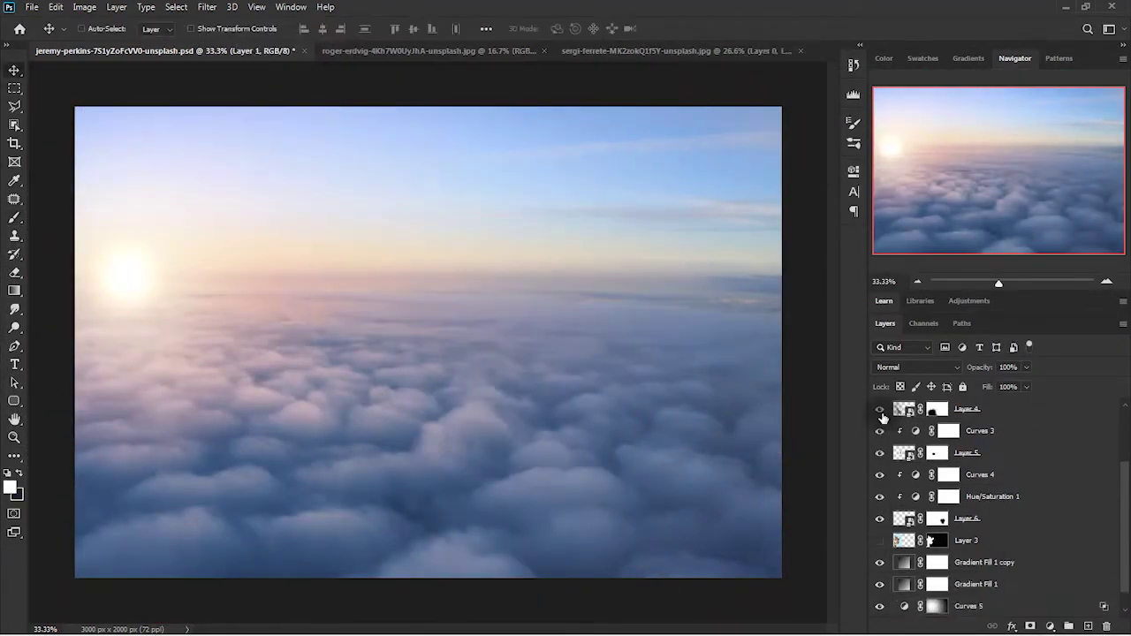
left_click(966, 410)
left_click_drag(726, 342, 726, 367)
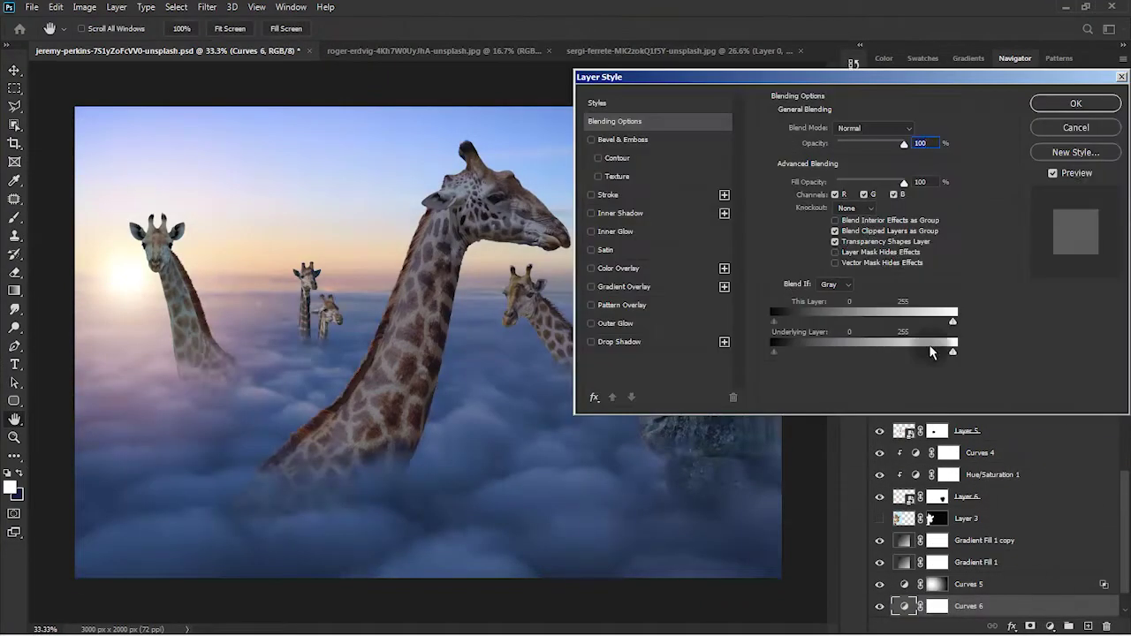
Limit Curves 6 to bright areas with Blend If, brighten lower-left clouds, and isolate Layer 0.
left_click_drag(954, 352, 783, 354)
left_click(1076, 104)
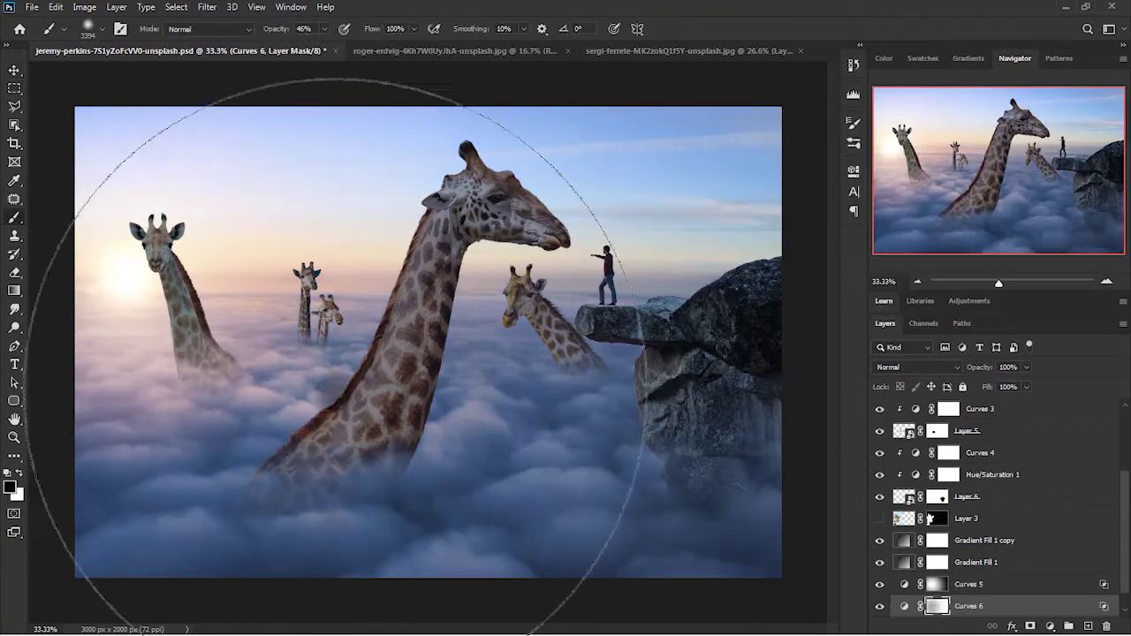
key("b")
left_click(265, 371)
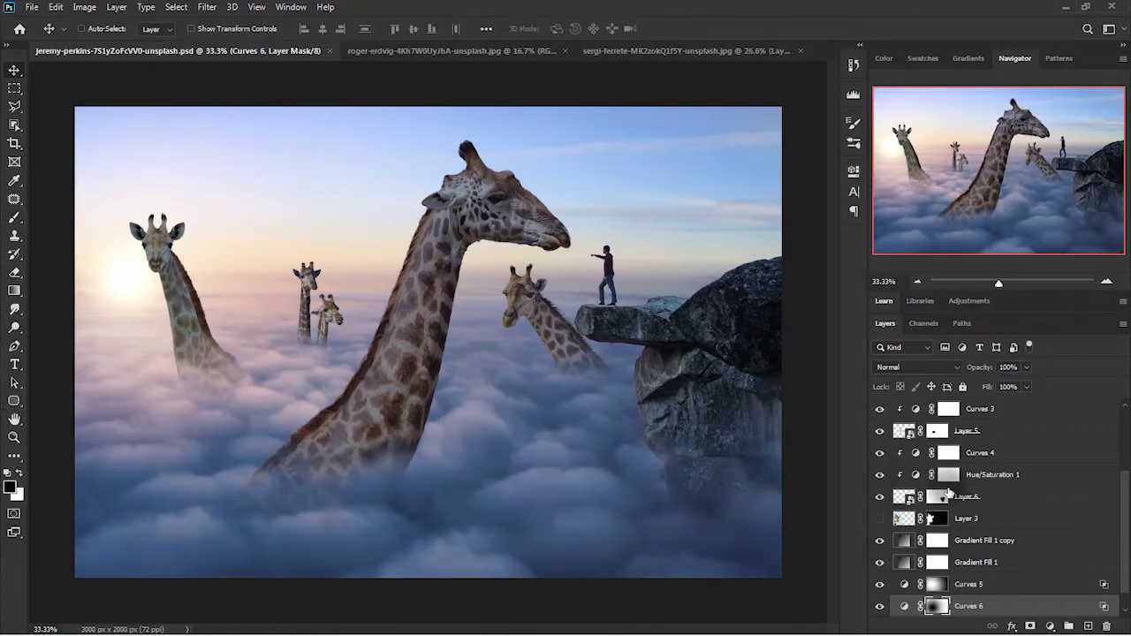
scroll(946, 478, "up", 5)
left_click(880, 408, "alt")
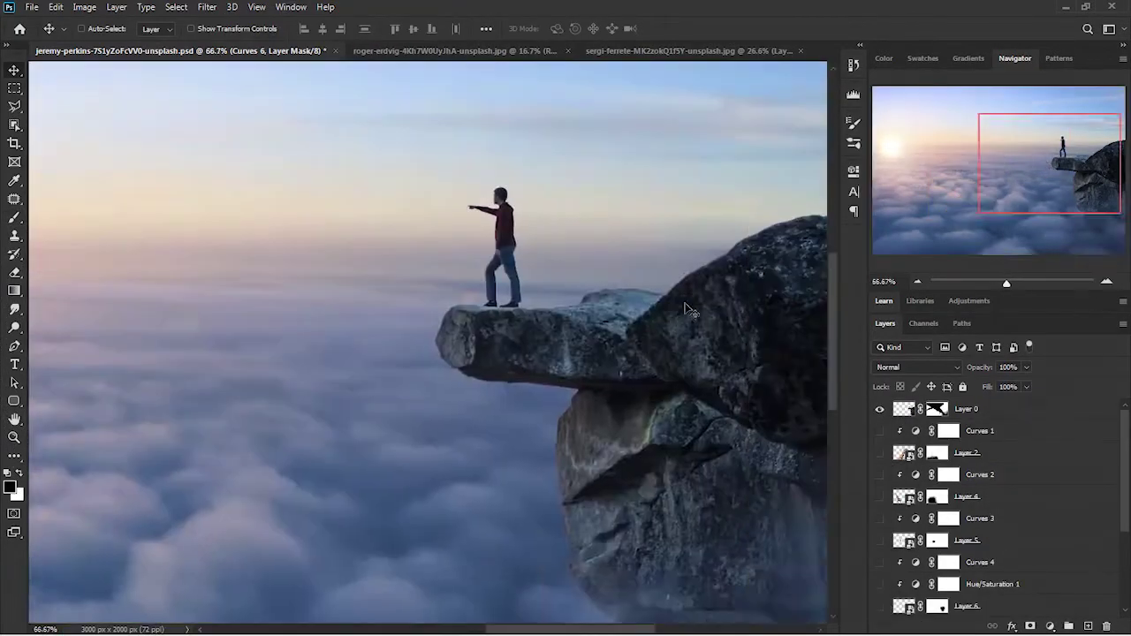
Load the cliff layer's mask as a selection and target that mask.
scroll(676, 298, "up", 5)
scroll(444, 302, "up", 2)
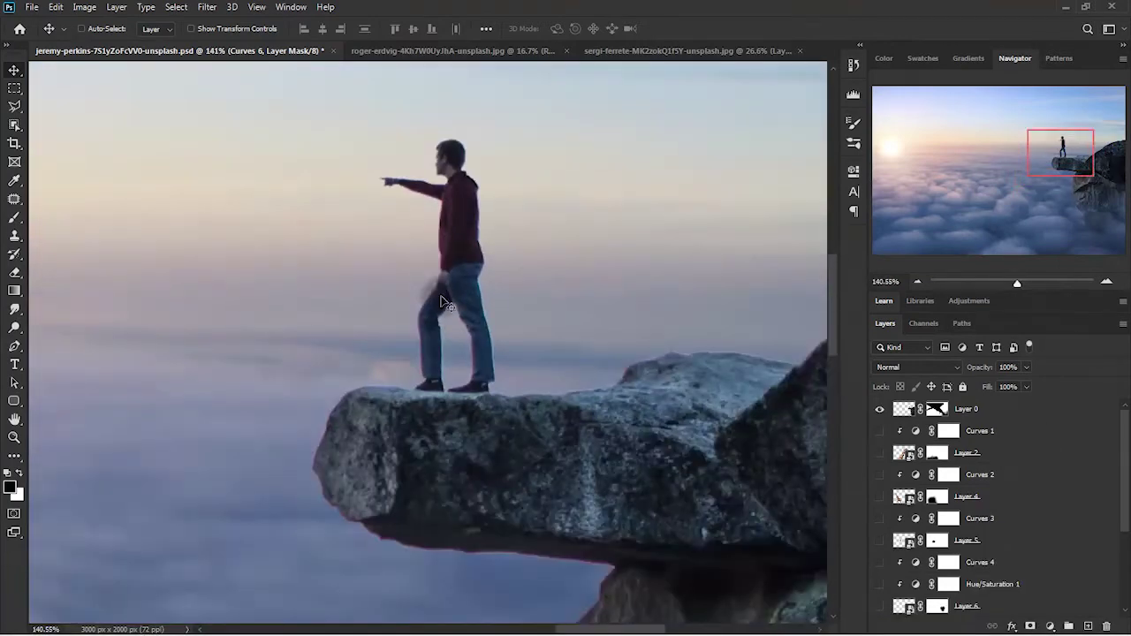
scroll(444, 303, "up", 2)
scroll(442, 399, "up", 5)
scroll(576, 492, "down", 5)
left_click(176, 6)
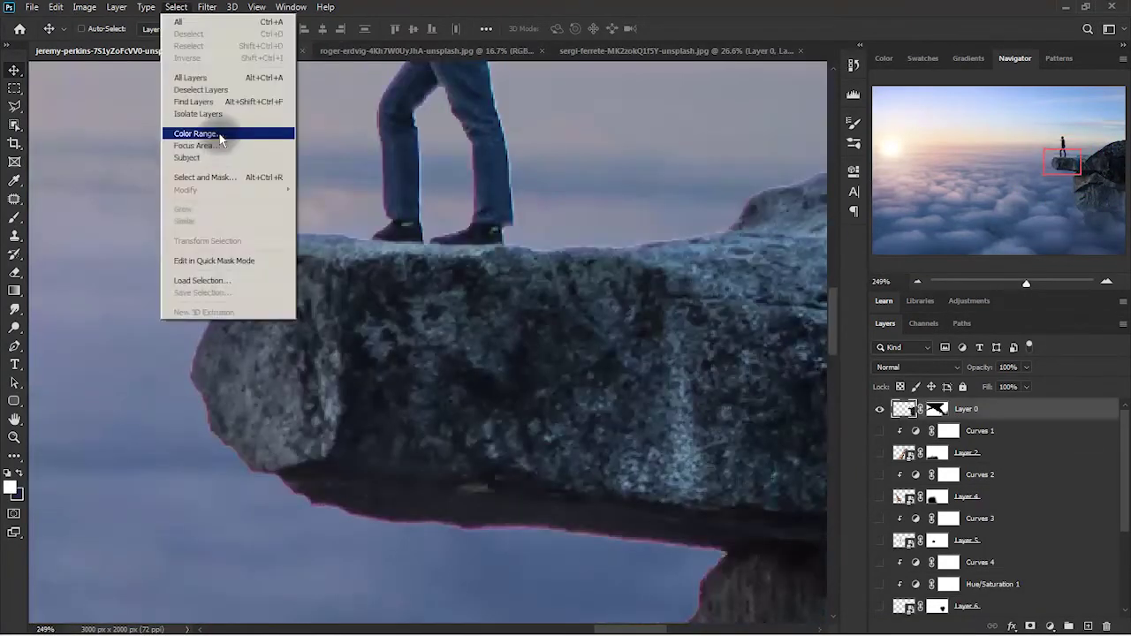
left_click(220, 134)
left_click(975, 171)
left_click(937, 408, "ctrl")
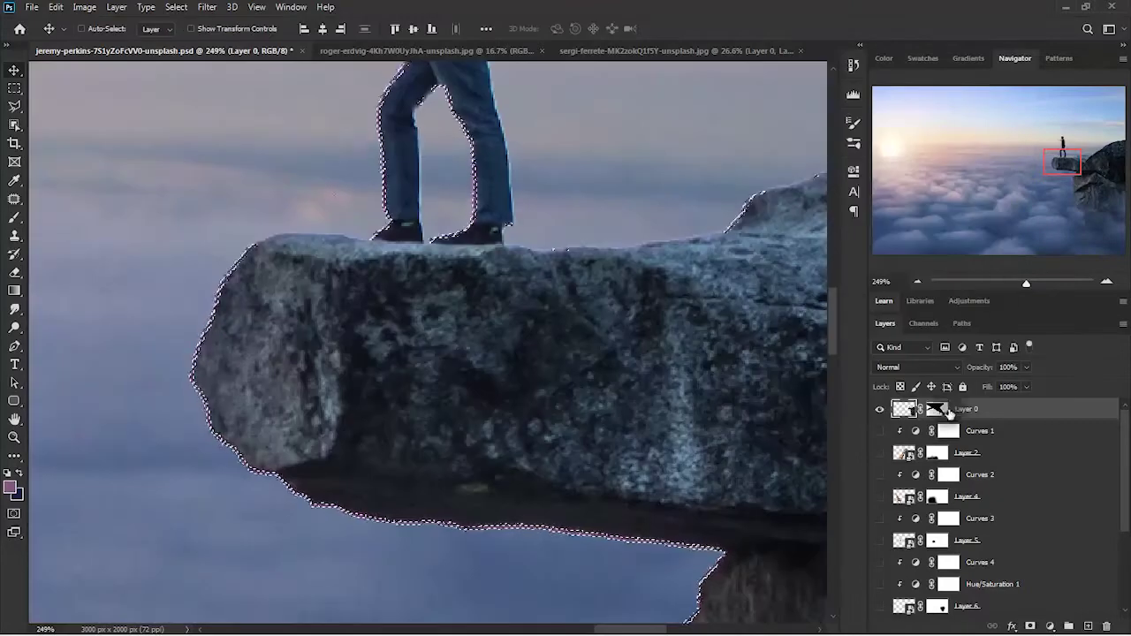
Preview the man and cliff at Hue/Saturation -100 saturation, then cancel.
scroll(434, 310, "up", 2)
scroll(460, 354, "up", 2)
left_click(257, 6)
left_click(84, 6)
left_click(327, 132)
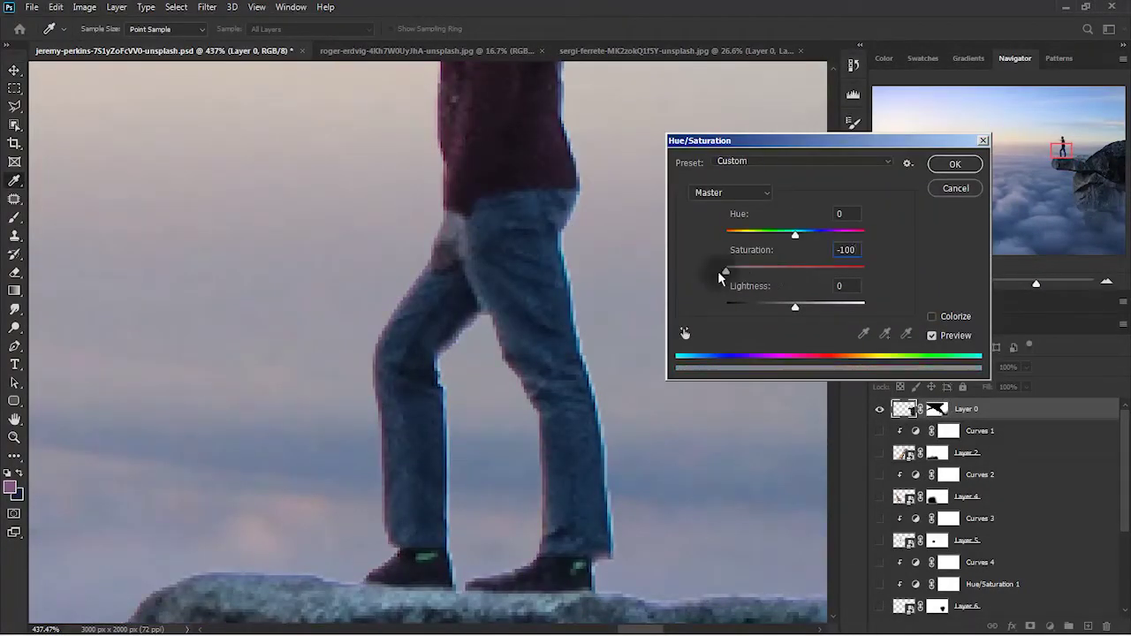
key("Return")
Deselect and invert the new clipped Hue/Saturation 2 mask to black.
key("v")
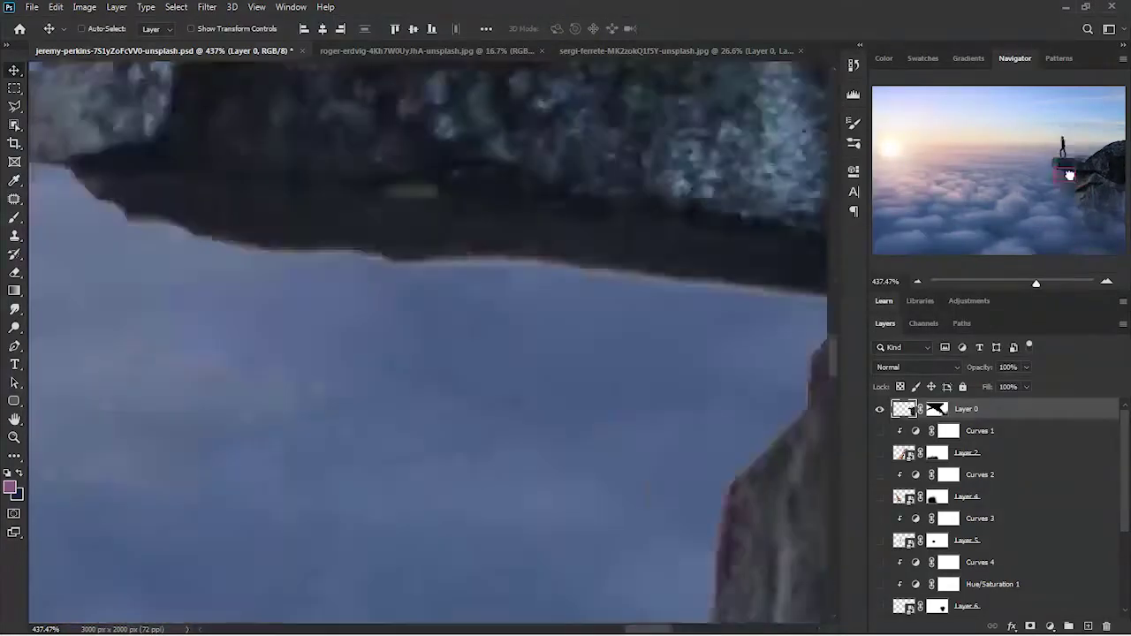
left_click(256, 6)
key("ctrl+d")
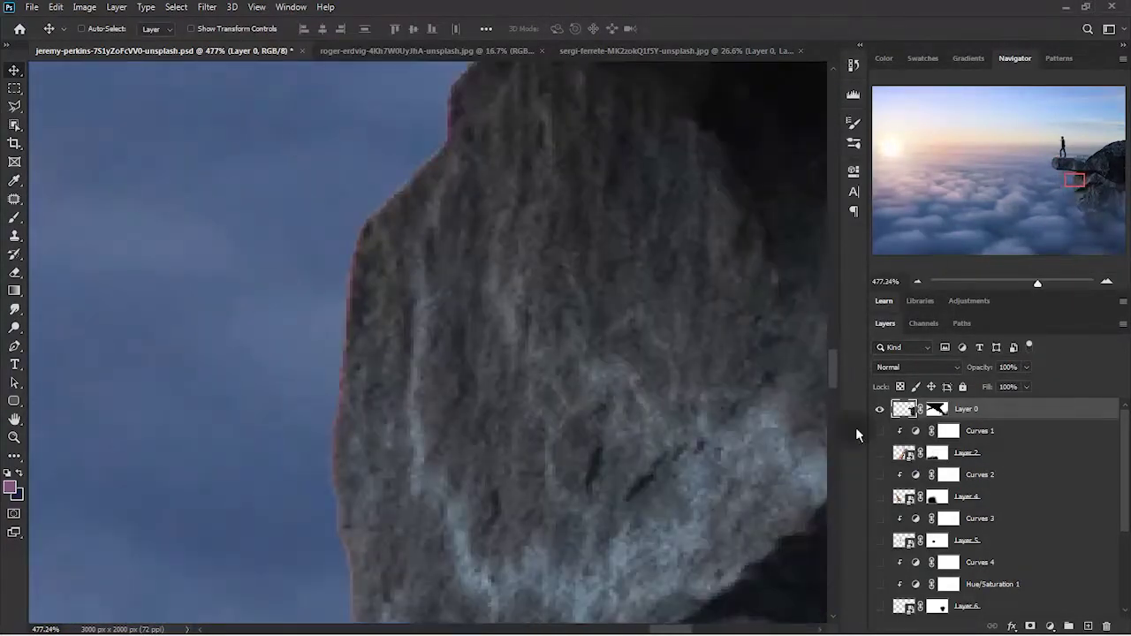
key("ctrl+i")
Inspect the ledge and rock, then merge Hue/Saturation 2 down into the cliff layer.
key("b")
scroll(177, 182, "down", 3)
mouse_move(177, 182)
left_mouse_down()
mouse_move(241, 262)
mouse_move(420, 293)
left_mouse_up()
left_click_drag(288, 374, 229, 184)
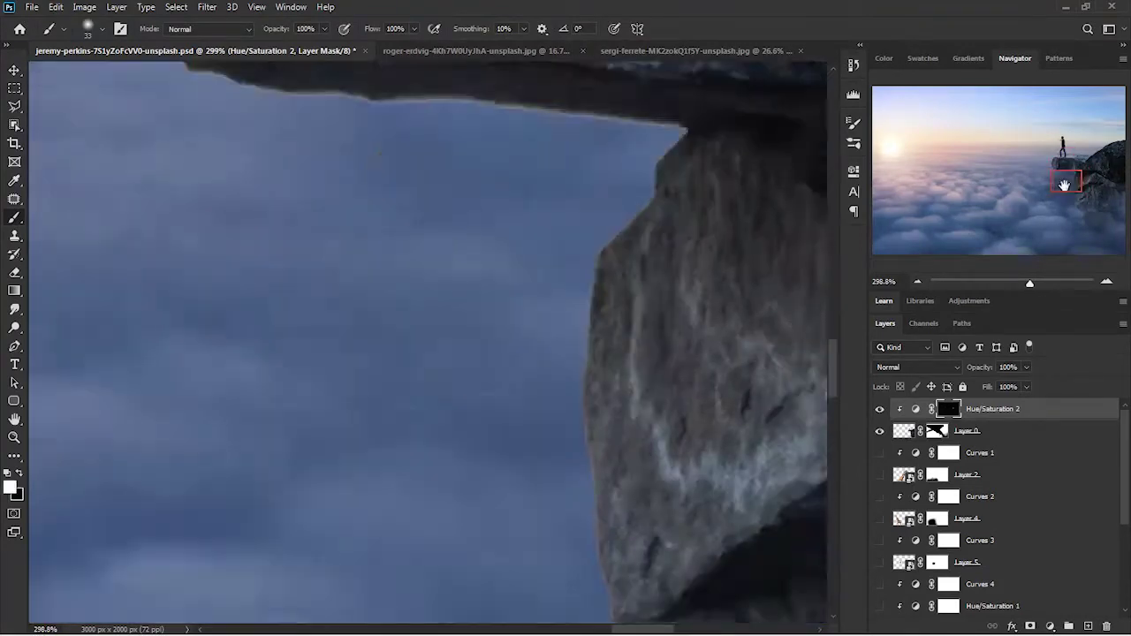
left_click_drag(1070, 237, 1091, 176)
mouse_move(336, 386)
left_mouse_down()
mouse_move(212, 462)
mouse_move(301, 243)
left_mouse_up()
scroll(662, 305, "down", 5)
right_click(1012, 431)
left_click(833, 185)
Check the merged layer's mask alone around the rock ridge and the man.
scroll(46, 358, "up", 3)
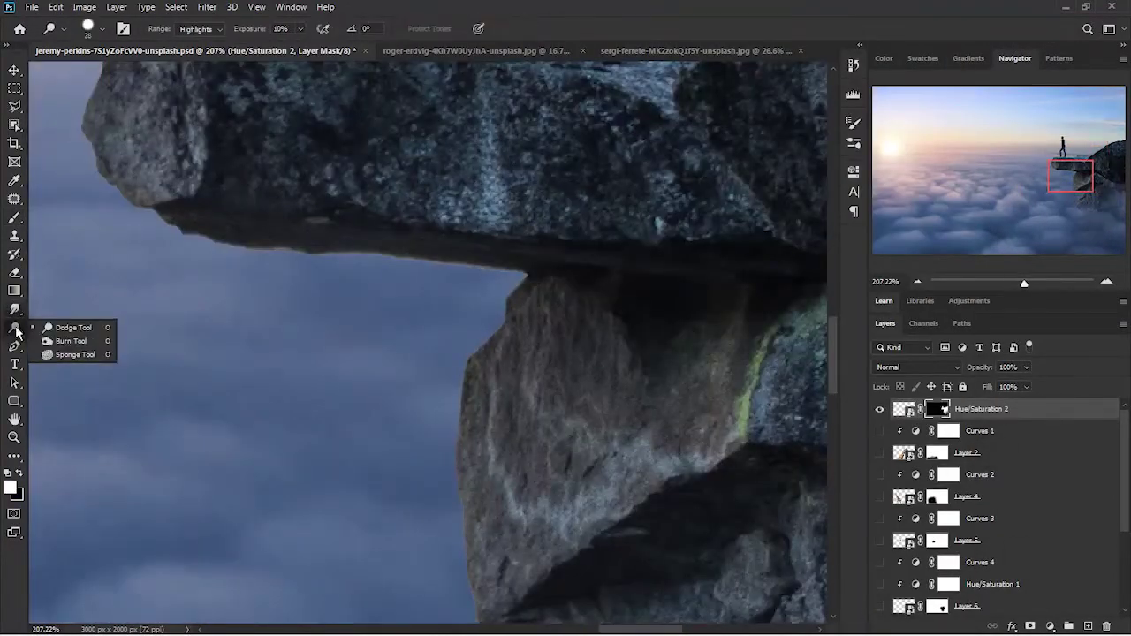
scroll(446, 398, "down", 3)
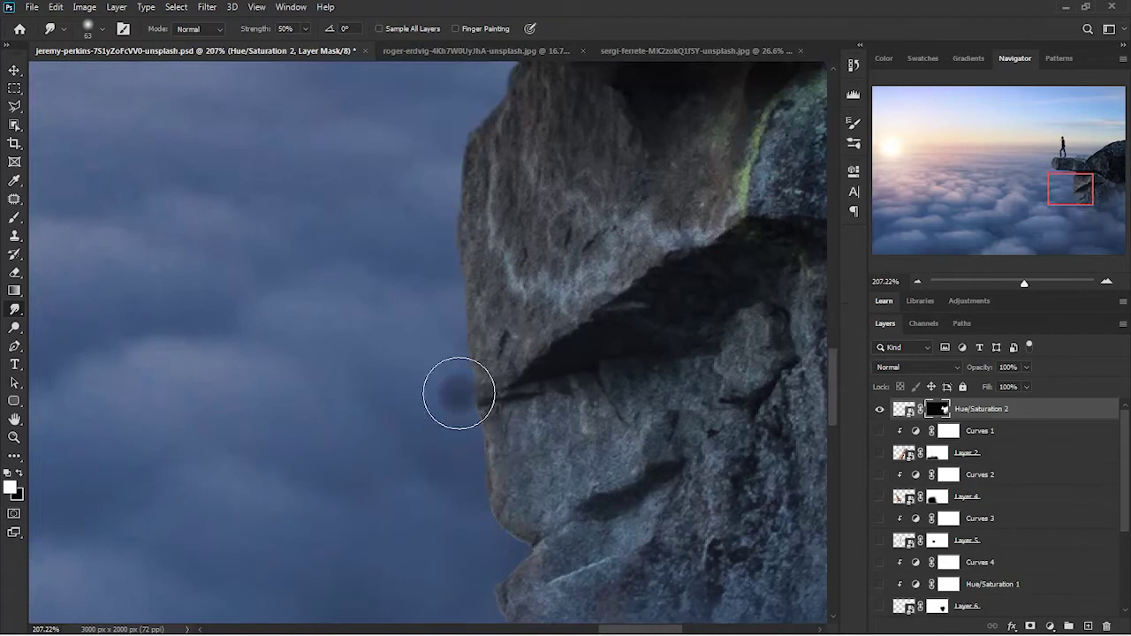
scroll(482, 437, "down", 3)
scroll(557, 455, "down", 3)
scroll(420, 376, "up", 10)
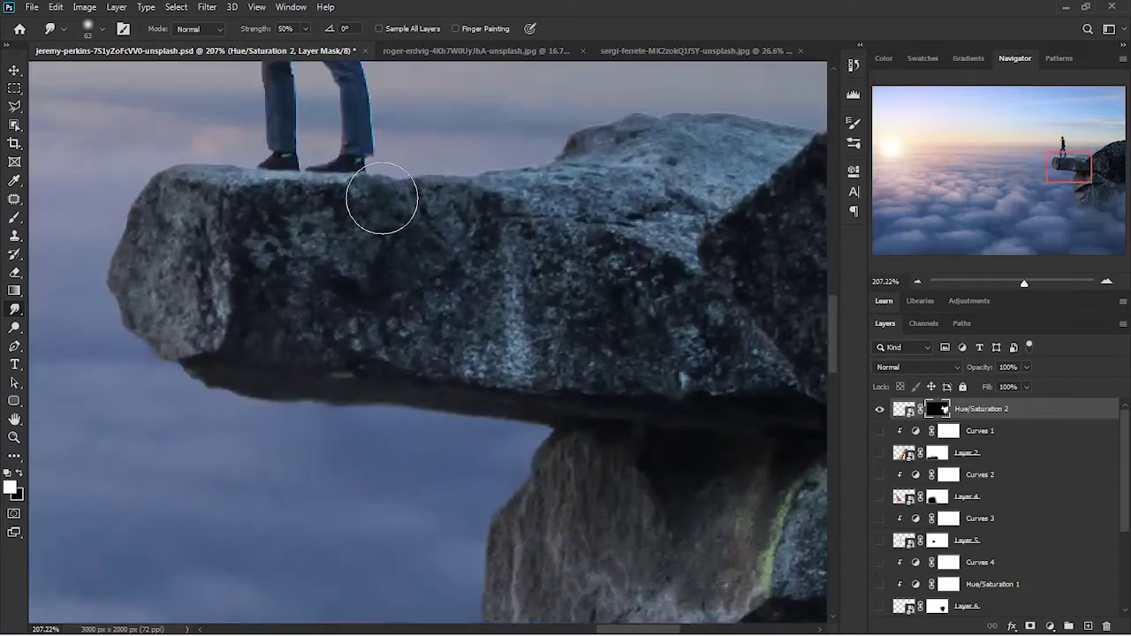
left_click_drag(1069, 157, 1102, 148)
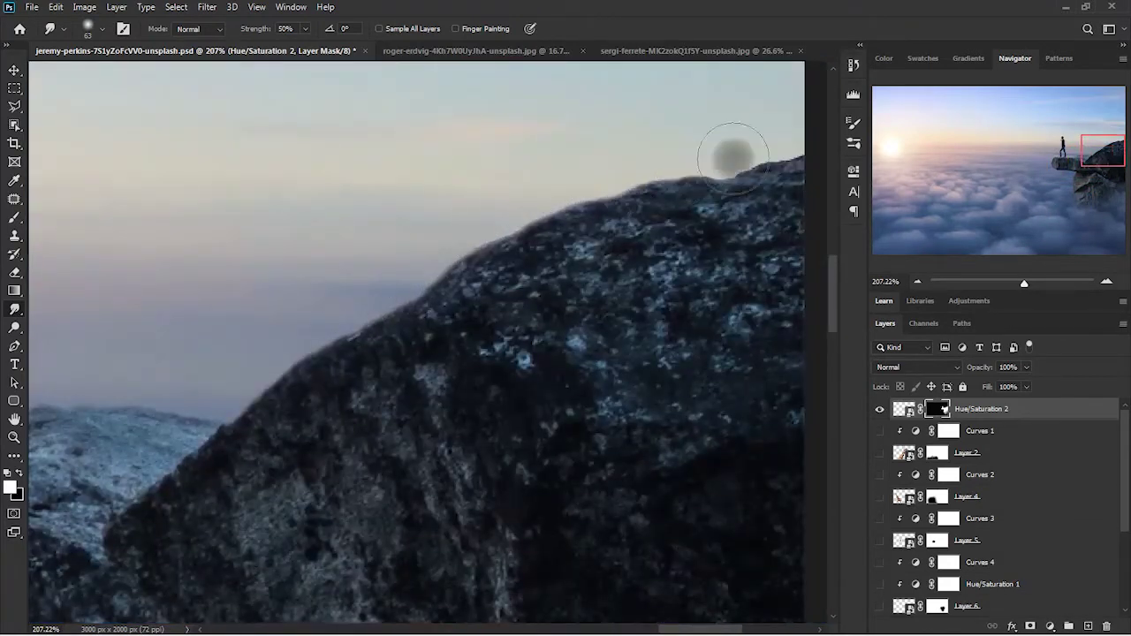
left_click_drag(352, 324, 230, 454)
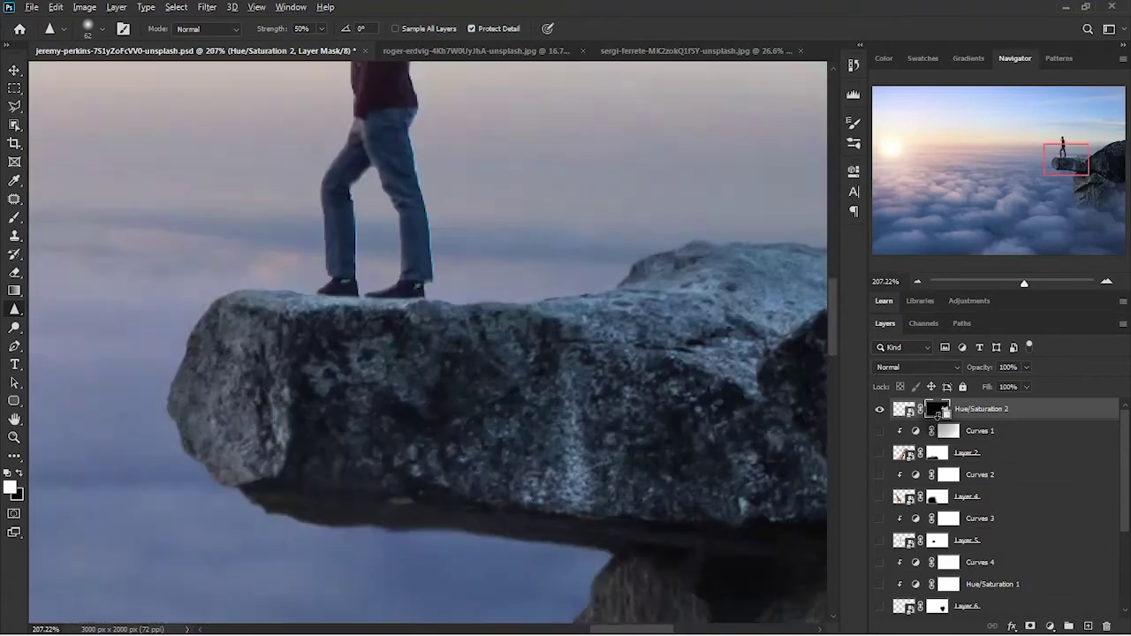
left_click(938, 408, "alt")
left_click_drag(517, 253, 439, 300)
left_click_drag(1052, 205, 1064, 150)
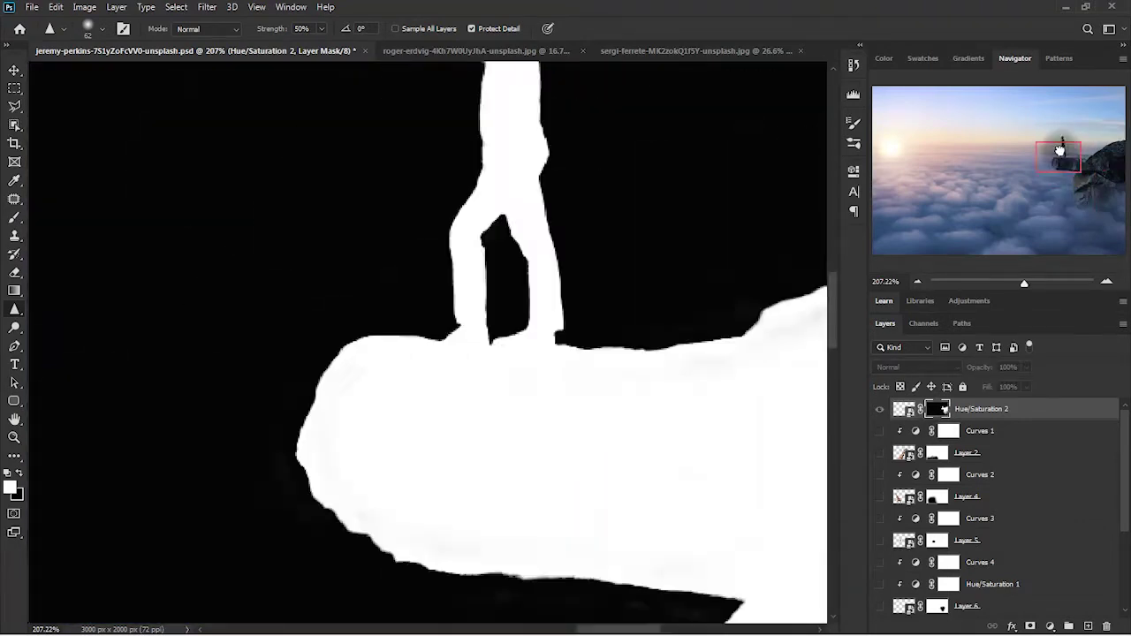
left_click(938, 408, "alt")
scroll(571, 348, "up", 3)
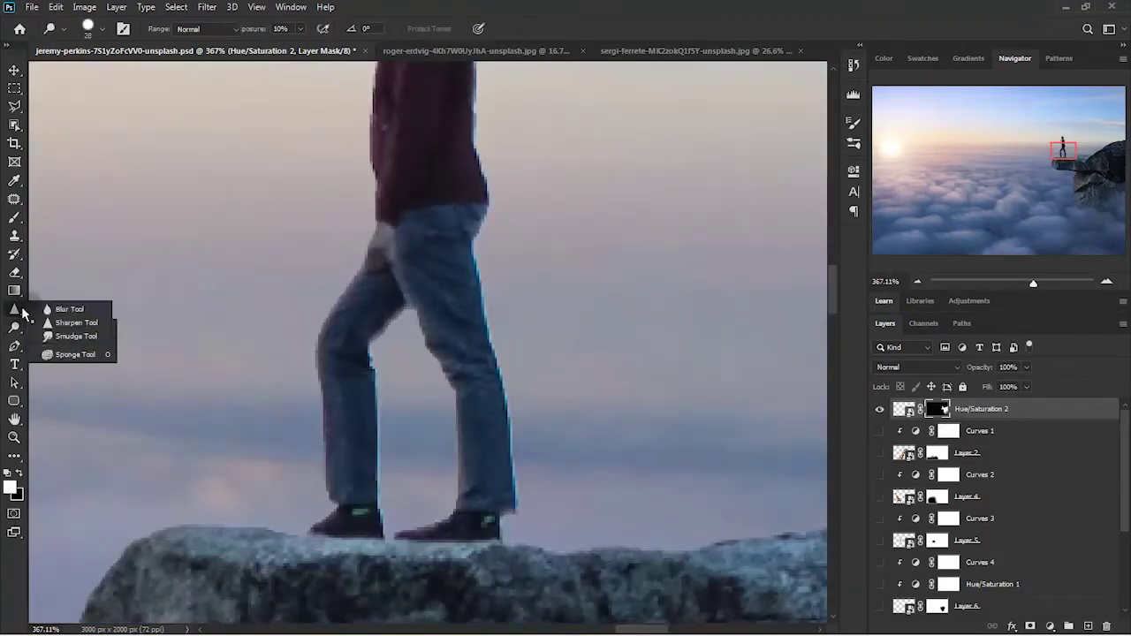
Smudge the mask edges around the rock and figure, checking them in mask-only view.
left_click(76, 336)
scroll(528, 426, "up", 1)
scroll(509, 336, "up", 3)
scroll(467, 232, "up", 6)
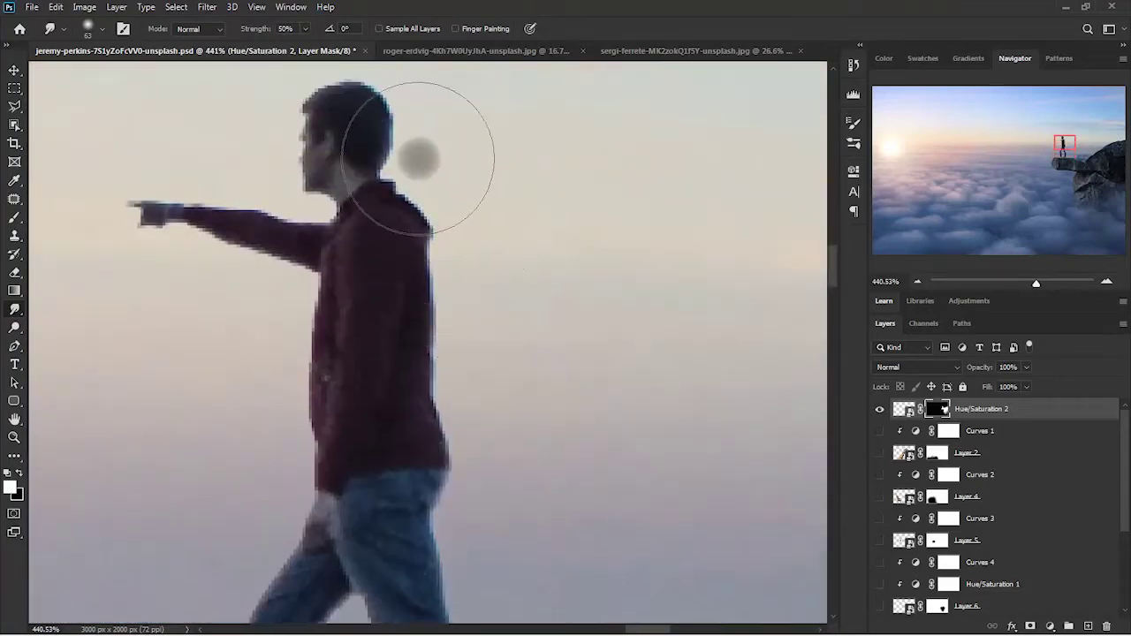
scroll(412, 156, "down", 8)
left_click_drag(308, 405, 266, 415)
scroll(327, 529, "up", 5)
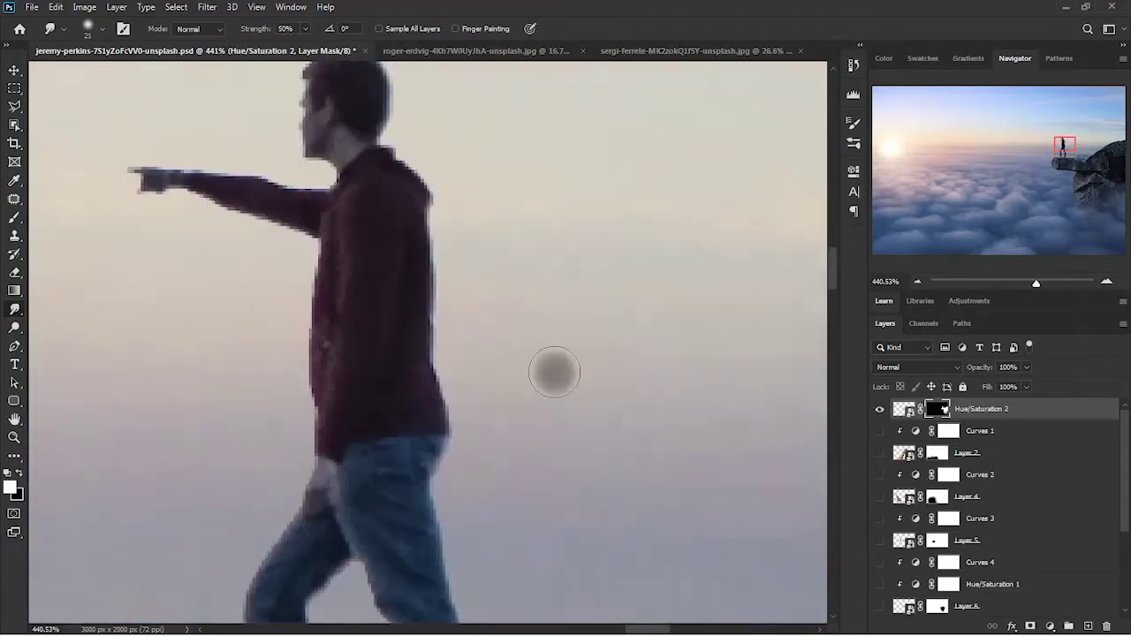
scroll(376, 292, "down", 2)
scroll(472, 227, "down", 2)
left_click(938, 408, "alt")
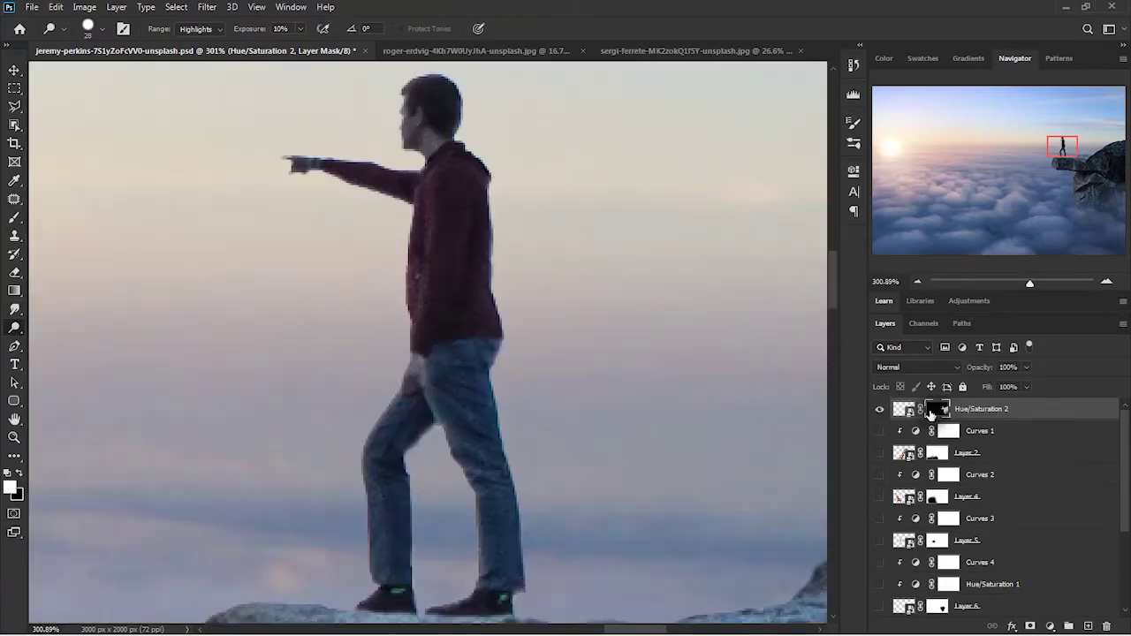
left_click(933, 414, "alt")
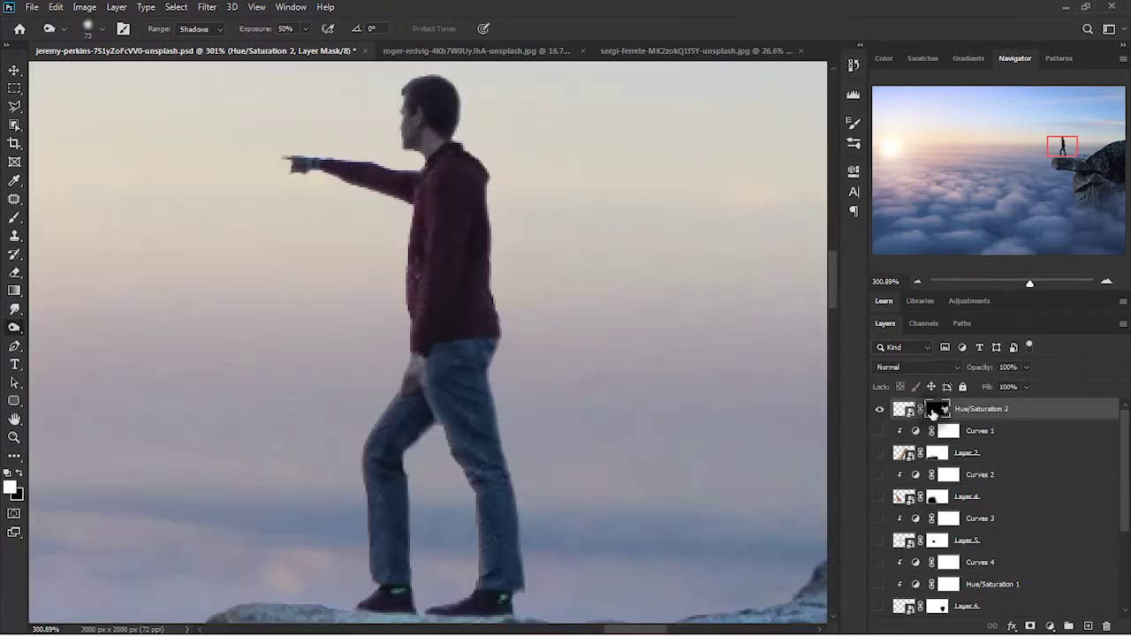
key("v")
scroll(519, 483, "down", 5)
scroll(631, 348, "down", 3)
Add clipped Curves 7 with a tone tweak and Blend If, then invert its mask.
scroll(410, 258, "up", 1)
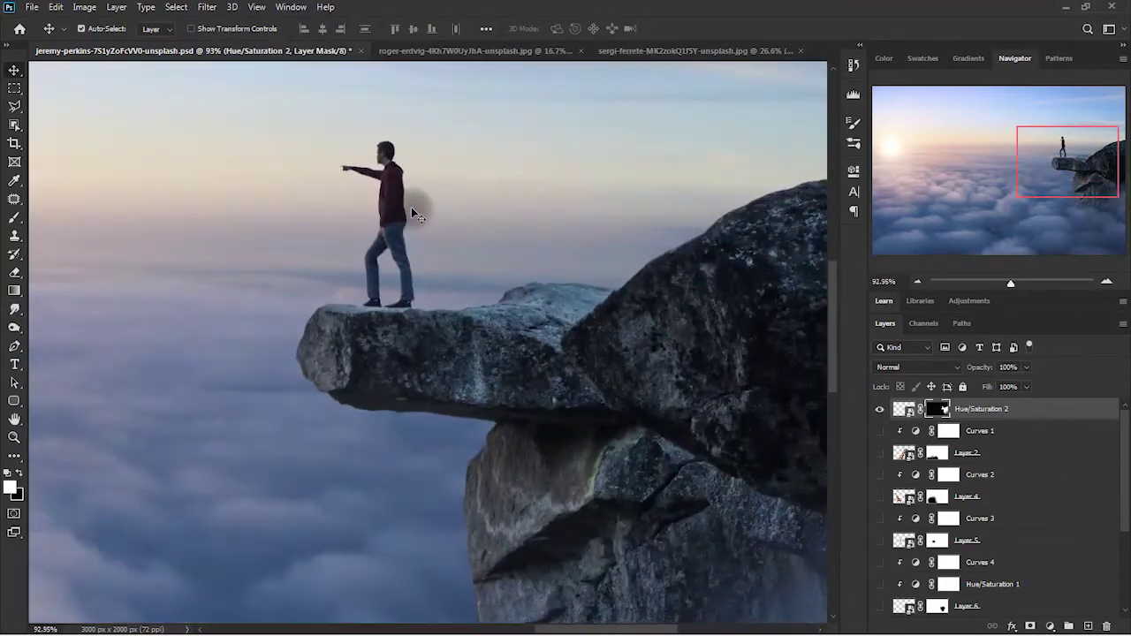
left_click(903, 408)
left_click_drag(1108, 156, 1108, 152)
left_click(1050, 626)
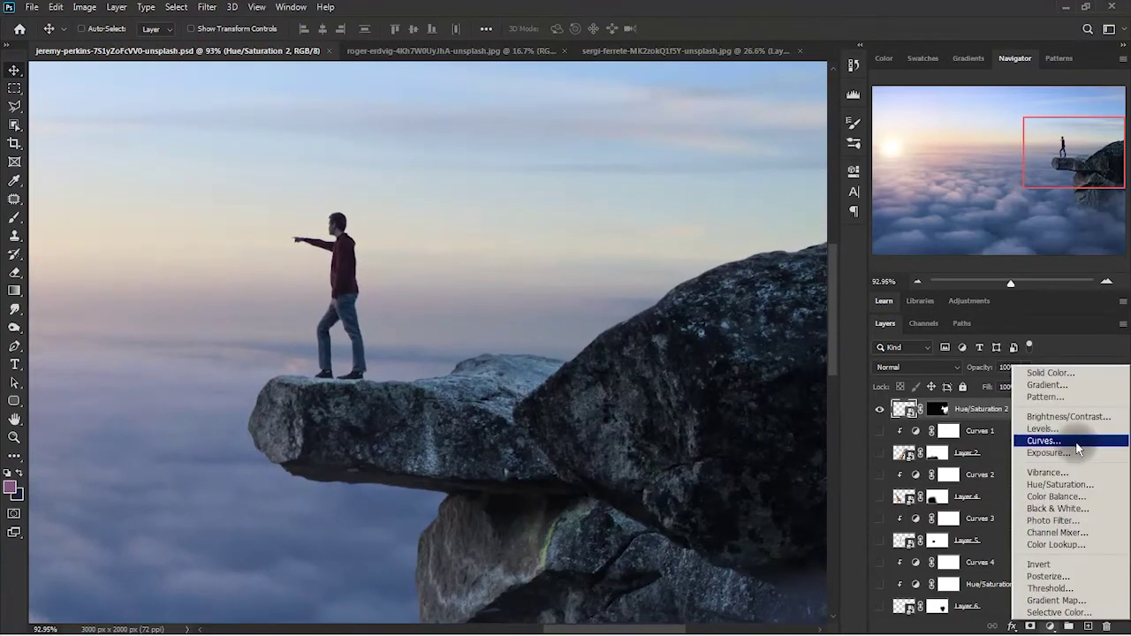
left_click(1043, 440)
left_click_drag(815, 245, 803, 242)
double_click(1007, 408)
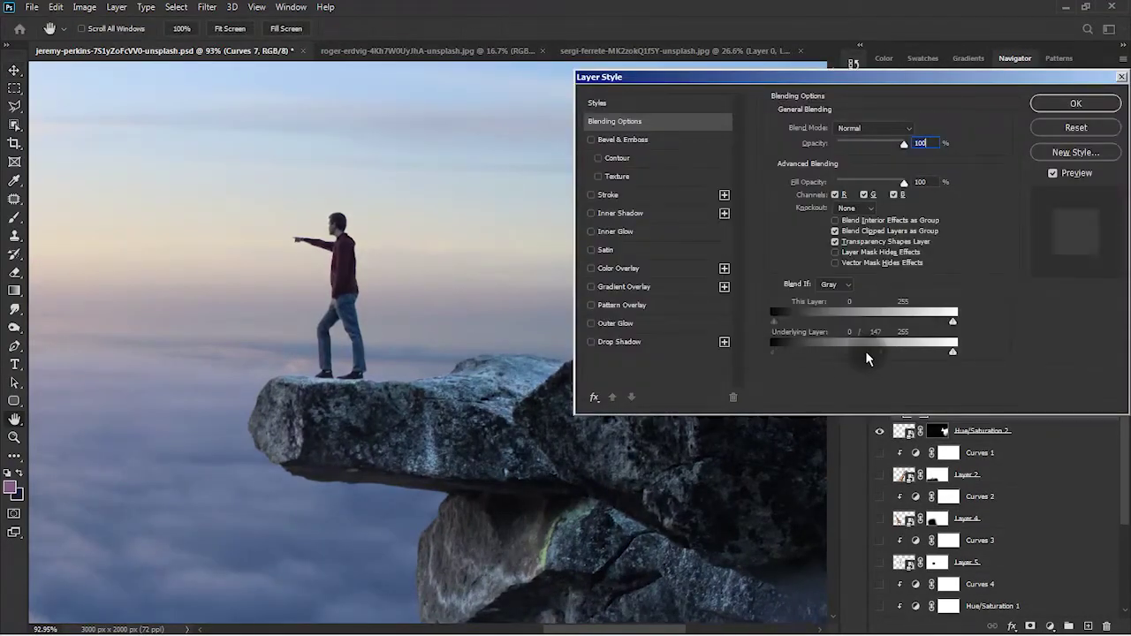
key("Return")
key("ctrl+i")
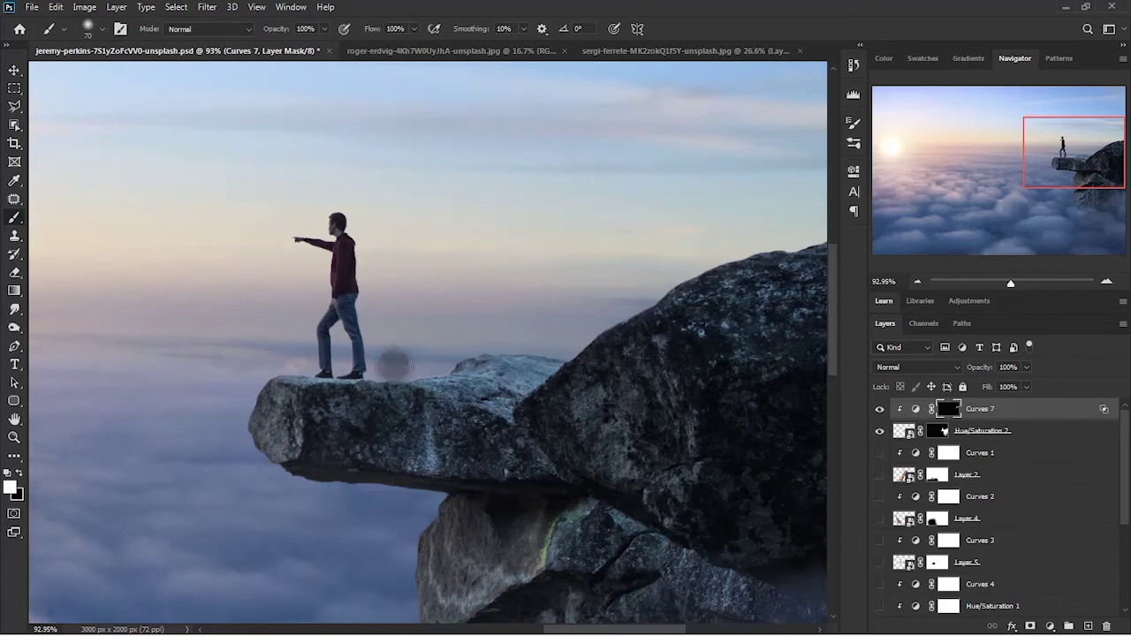
Paint Curves 7 in locally and view the man-and-cliff layer's mask alone.
scroll(420, 557, "down", 3)
scroll(455, 581, "up", 2)
key("ctrl+z")
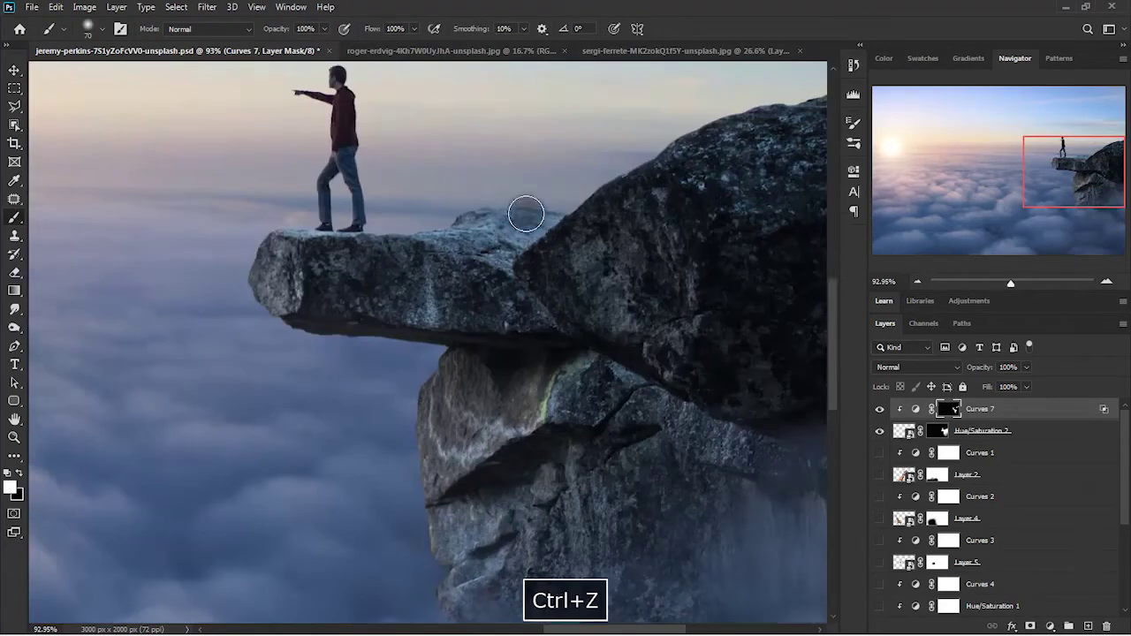
scroll(309, 313, "up", 3)
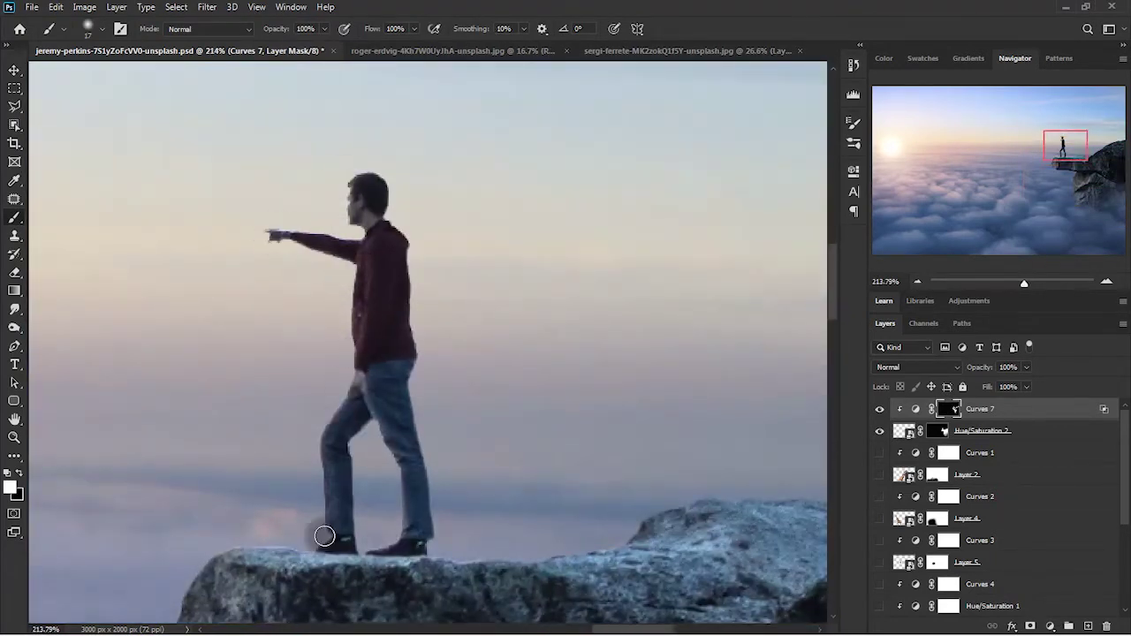
key("alt+bracketleft")
scroll(210, 390, "up", 2)
left_click(939, 431, "alt")
right_click(14, 327)
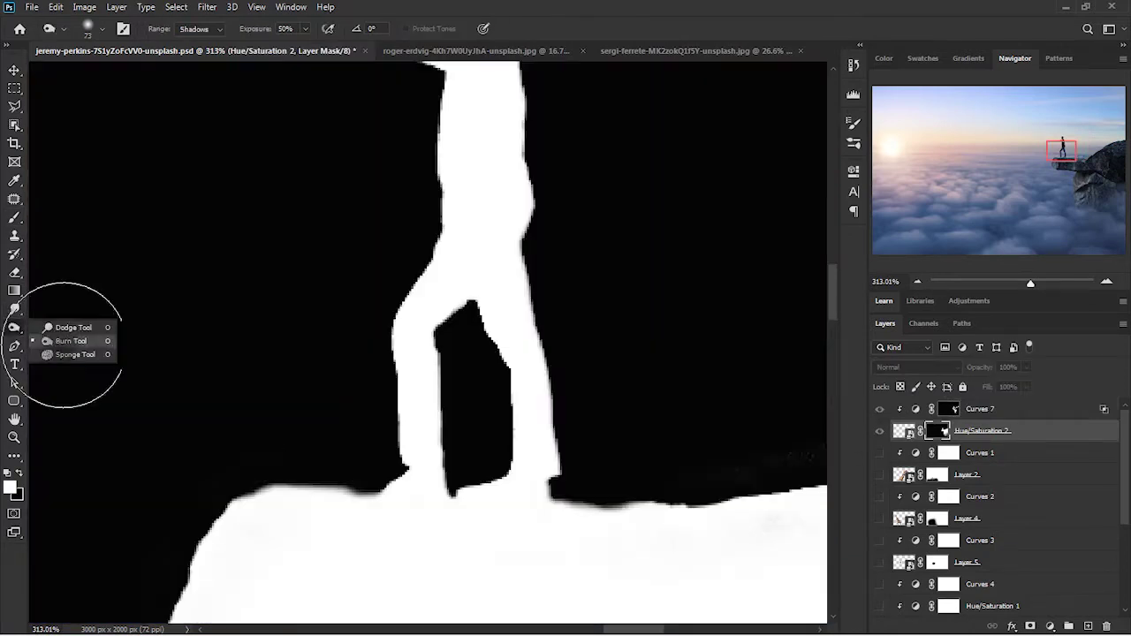
scroll(589, 513, "down", 3)
key("v")
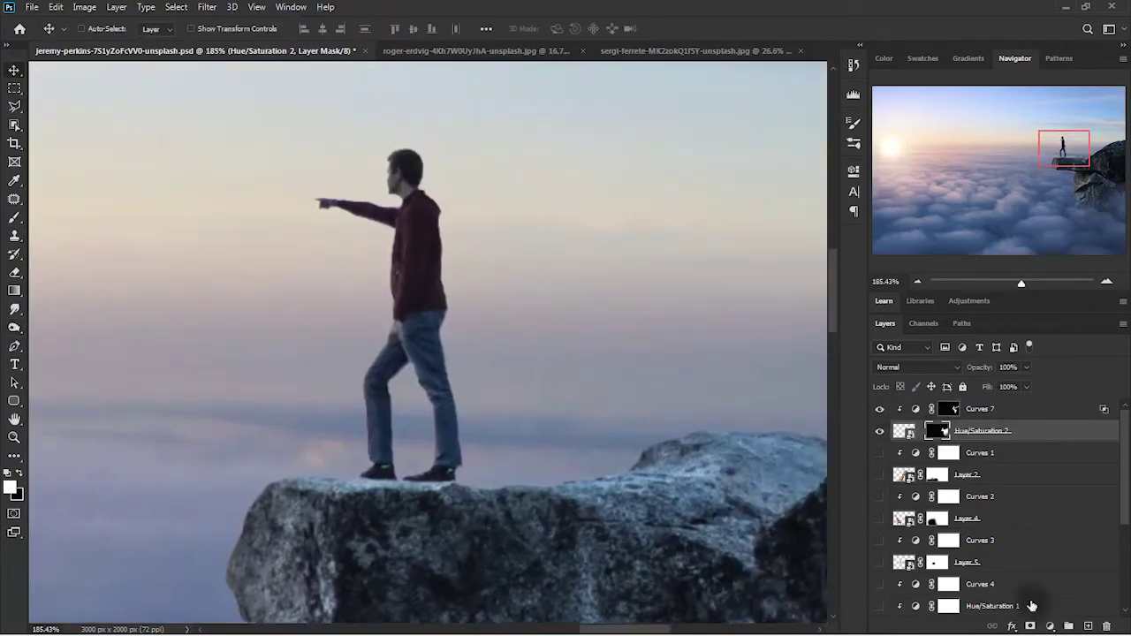
Add Curves 8, copy the figure-and-rock mask onto it, and invert it.
left_click(1050, 626)
left_click(1061, 468)
left_click(917, 281)
left_click_drag(938, 452, 947, 431)
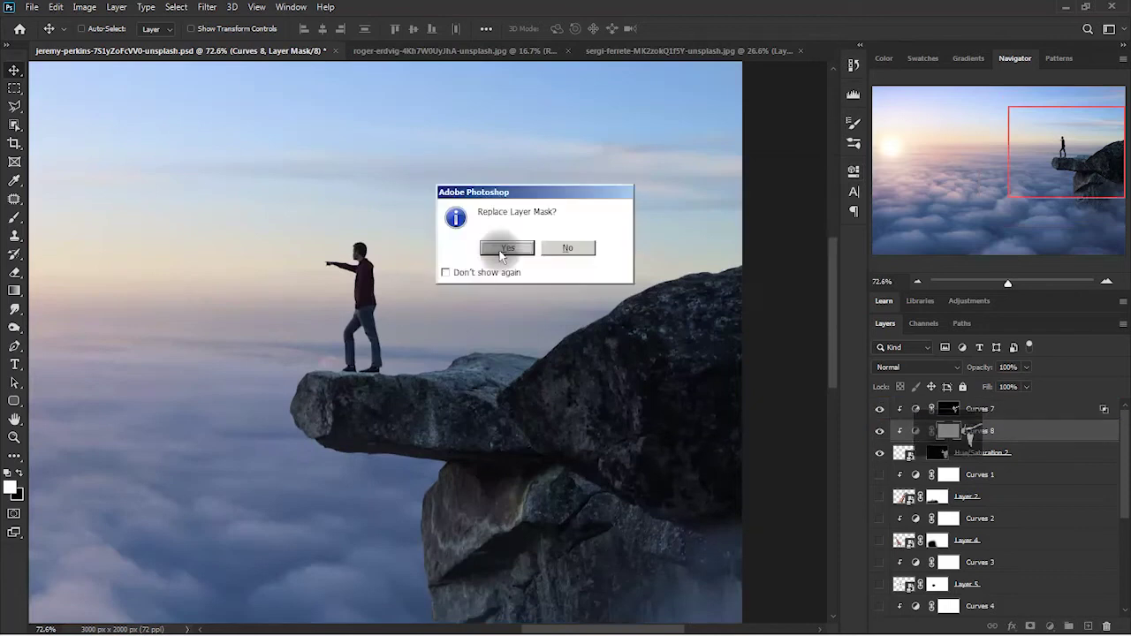
left_click(503, 248)
key("ctrl+i")
scroll(318, 367, "up", 5)
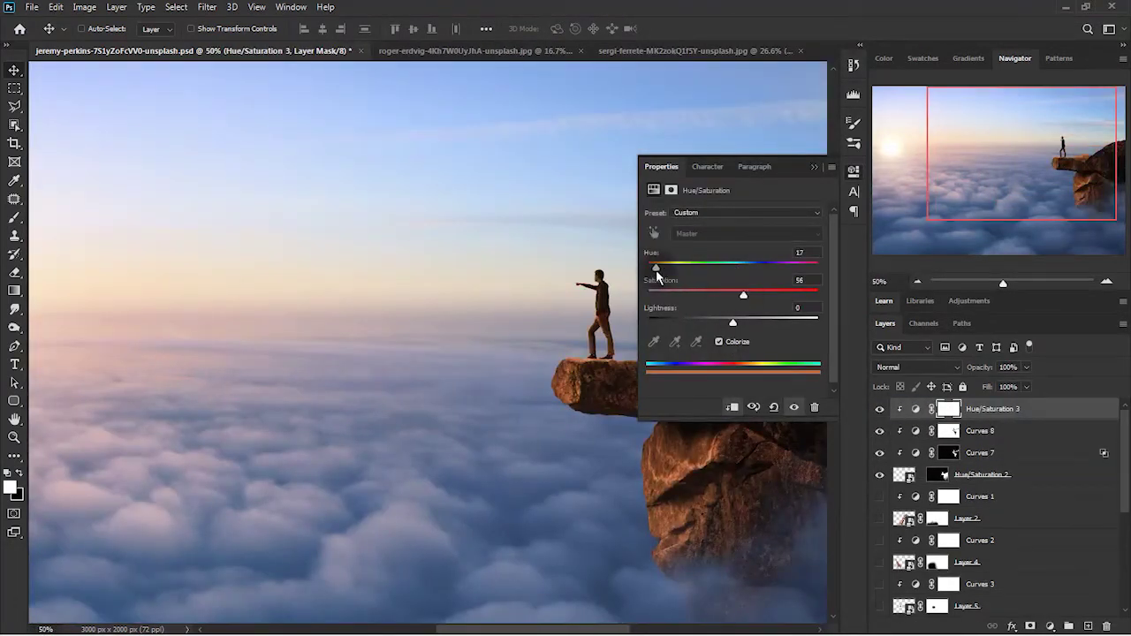
Raise the Hue/Saturation 3 adjustment's lightness to +24.
left_click_drag(733, 323, 753, 323)
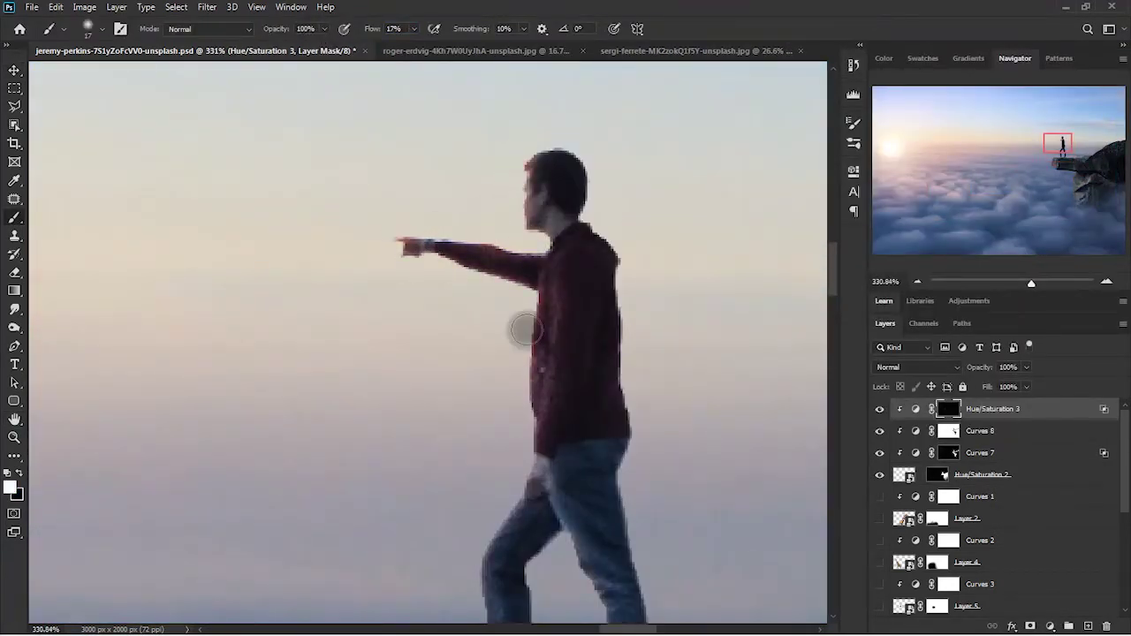
scroll(528, 405, "down", 2)
scroll(470, 456, "down", 4)
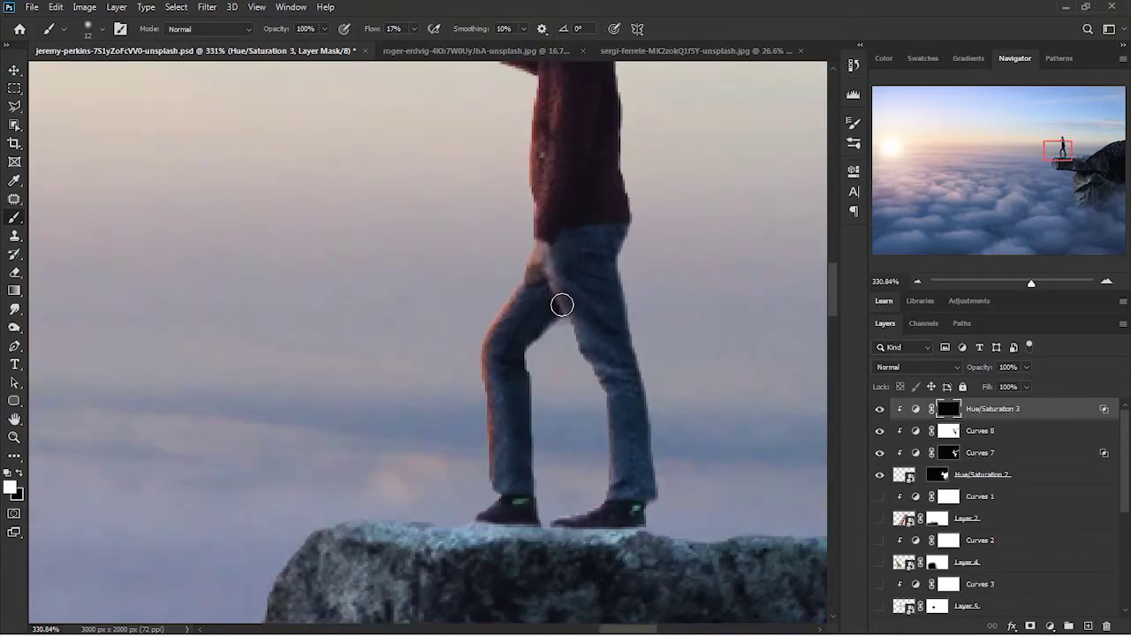
scroll(557, 451, "down", 2)
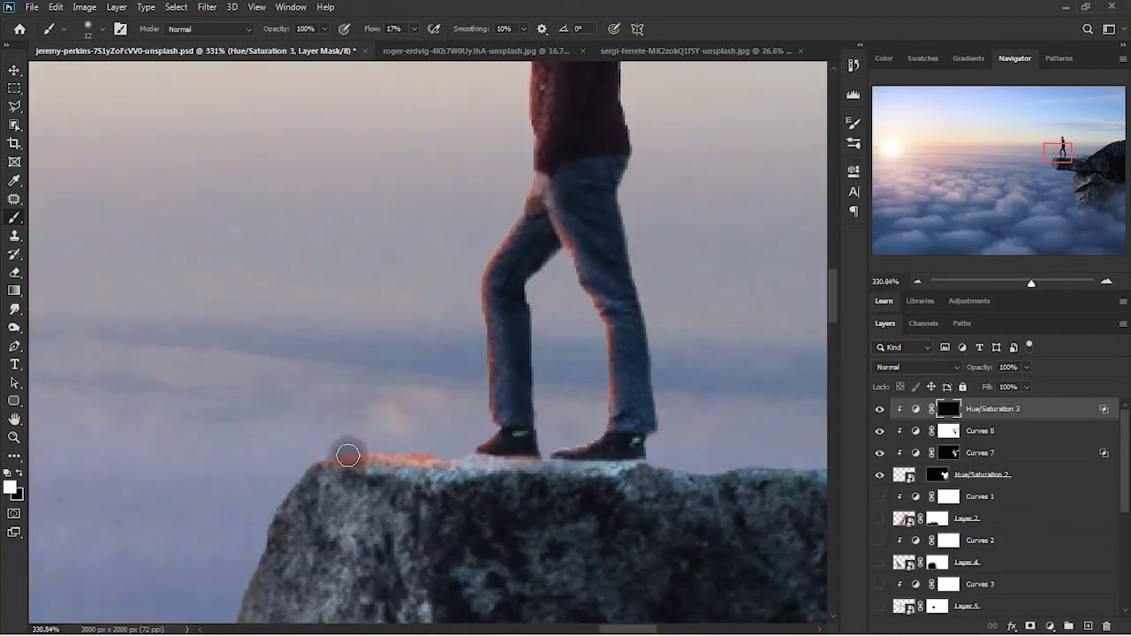
scroll(332, 475, "down", 4)
scroll(317, 477, "down", 5)
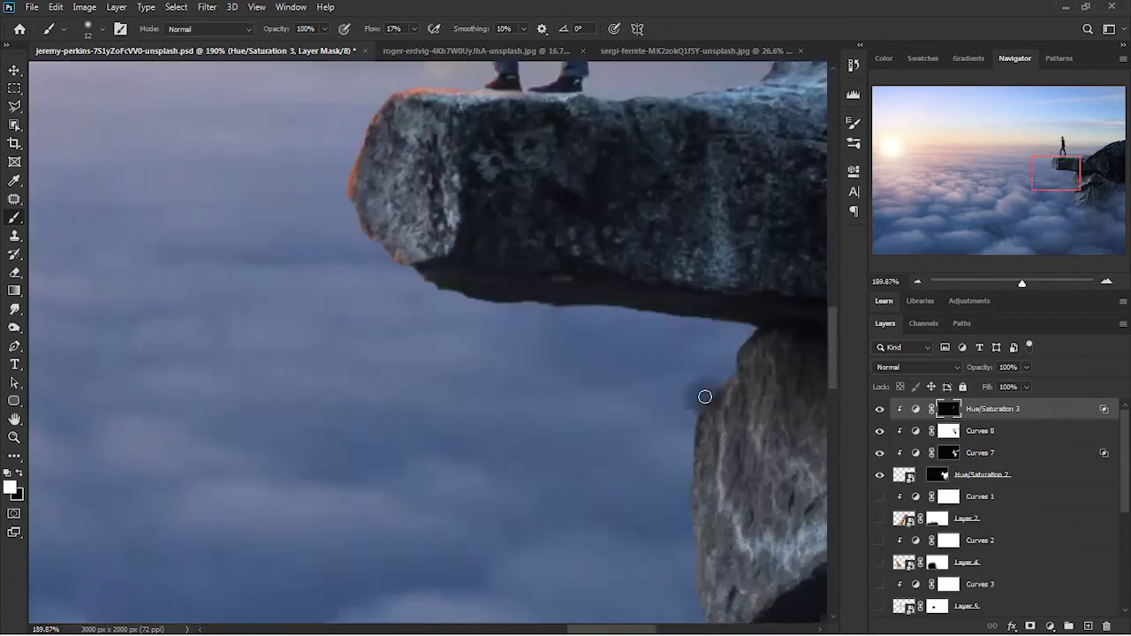
scroll(476, 330, "up", 2)
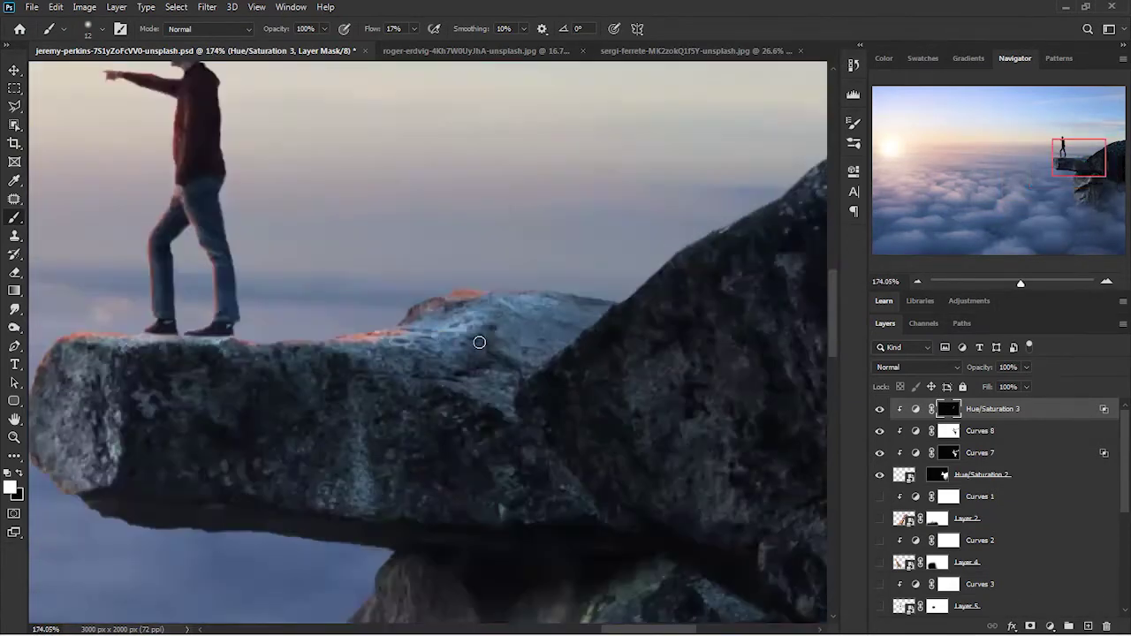
Paint a 57% white brush along the rock and man's edges, then open Blending Options.
key("5")
key("7")
scroll(343, 180, "up", 2)
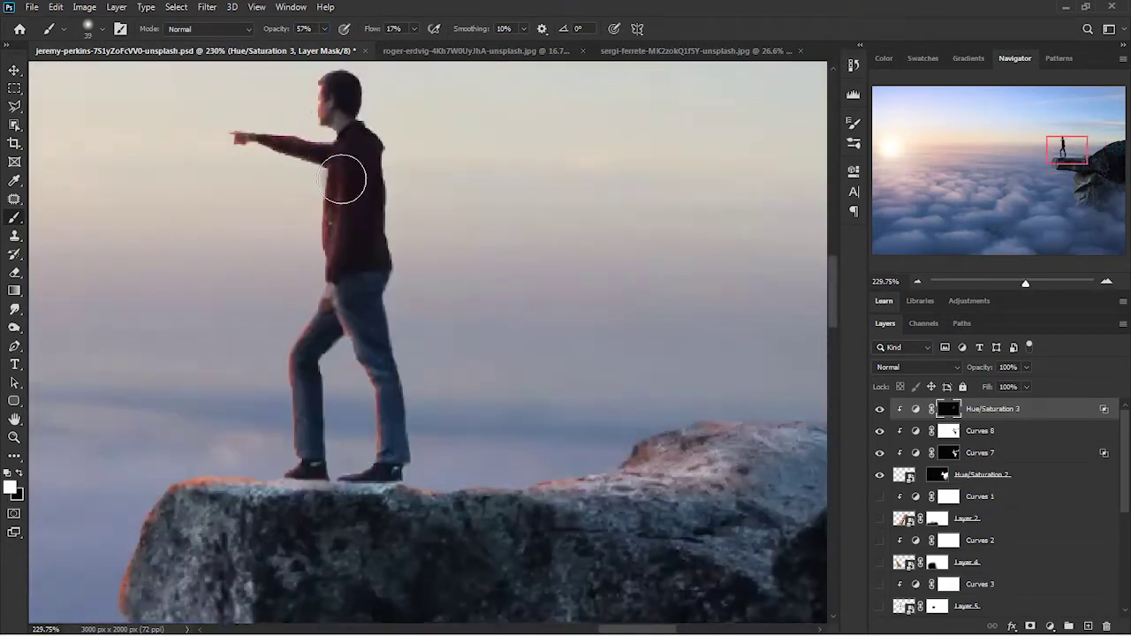
right_click(281, 226)
key("Escape")
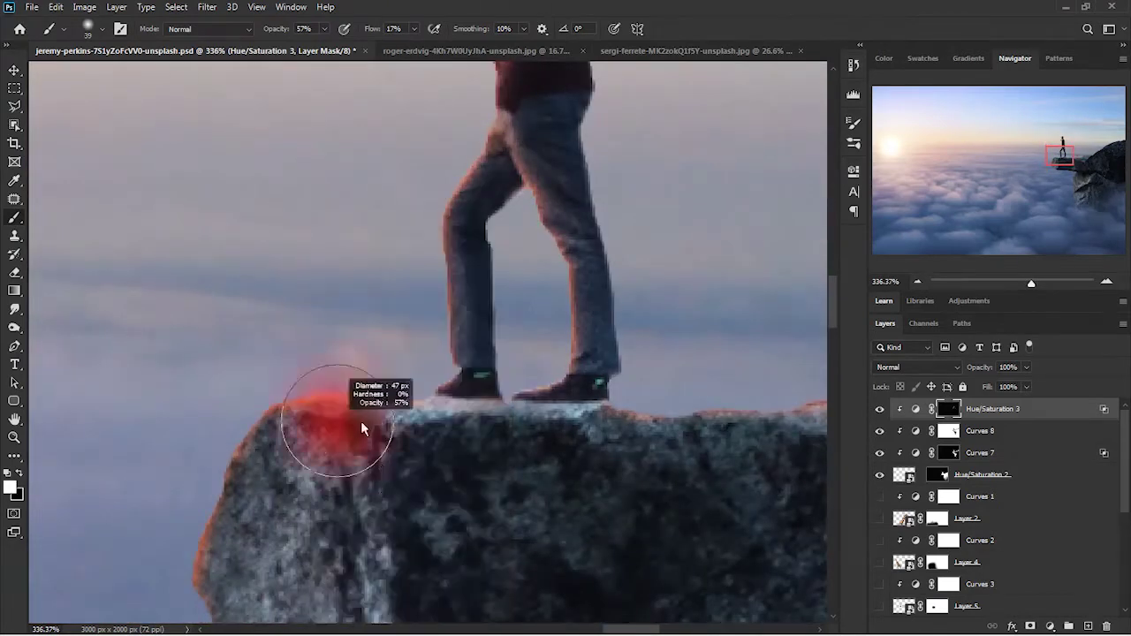
scroll(336, 462, "down", 2)
scroll(472, 509, "up", 1)
key("x")
scroll(473, 509, "down", 4)
key("x")
key("bracketright")
key("bracketright")
key("bracketright")
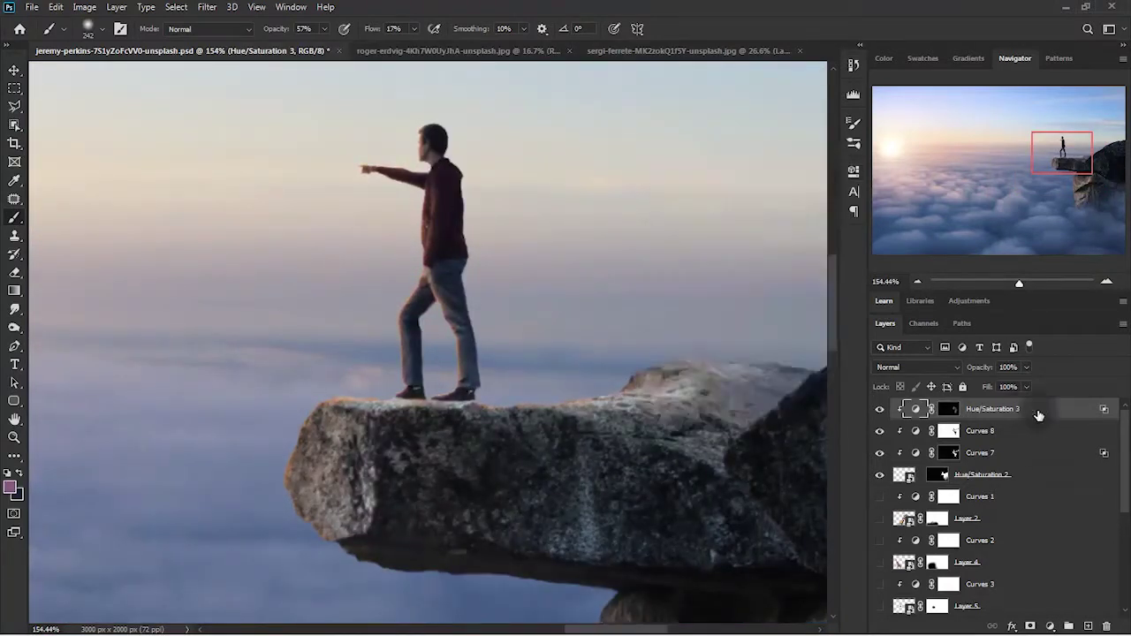
double_click(1035, 409)
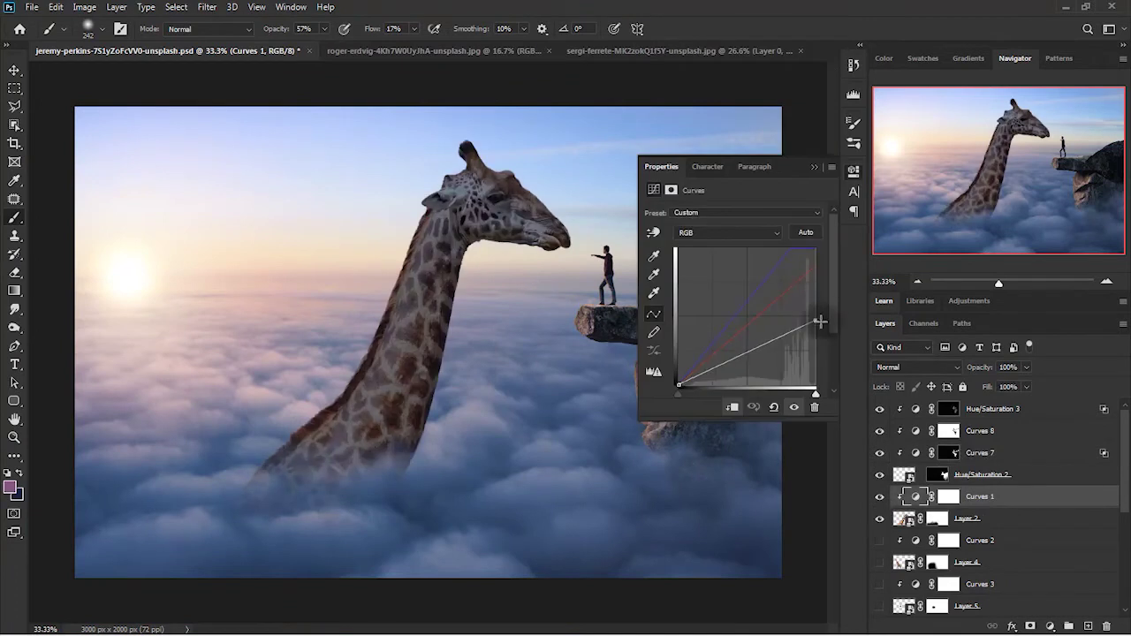
Raise the Curves curve to brighten the big giraffe.
left_click_drag(815, 318, 829, 312)
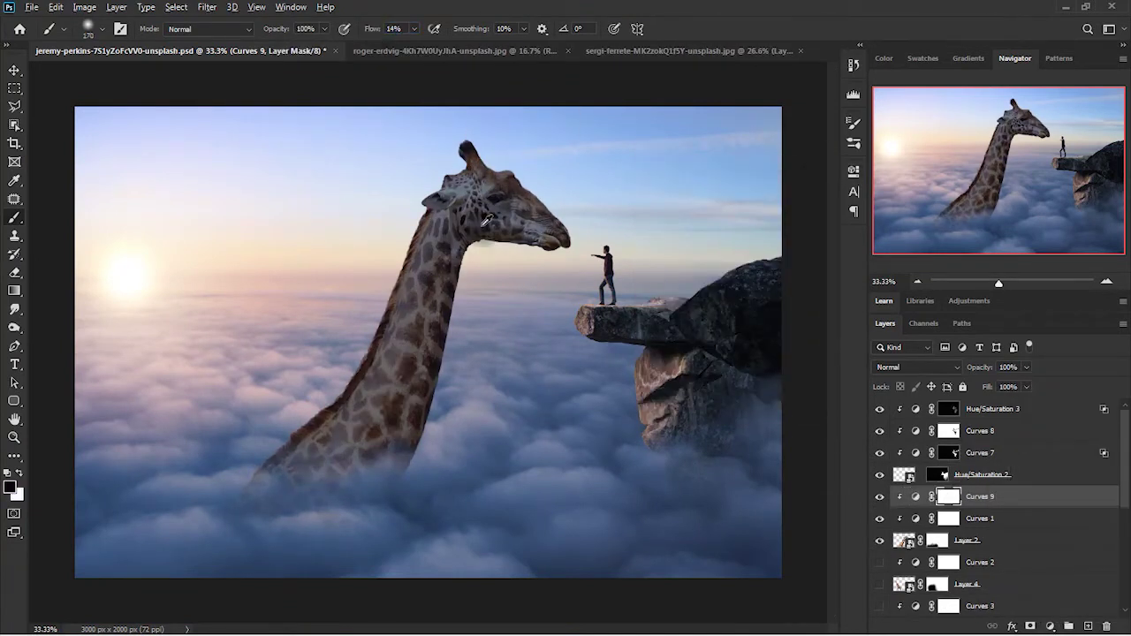
scroll(485, 221, "up", 1)
key("x")
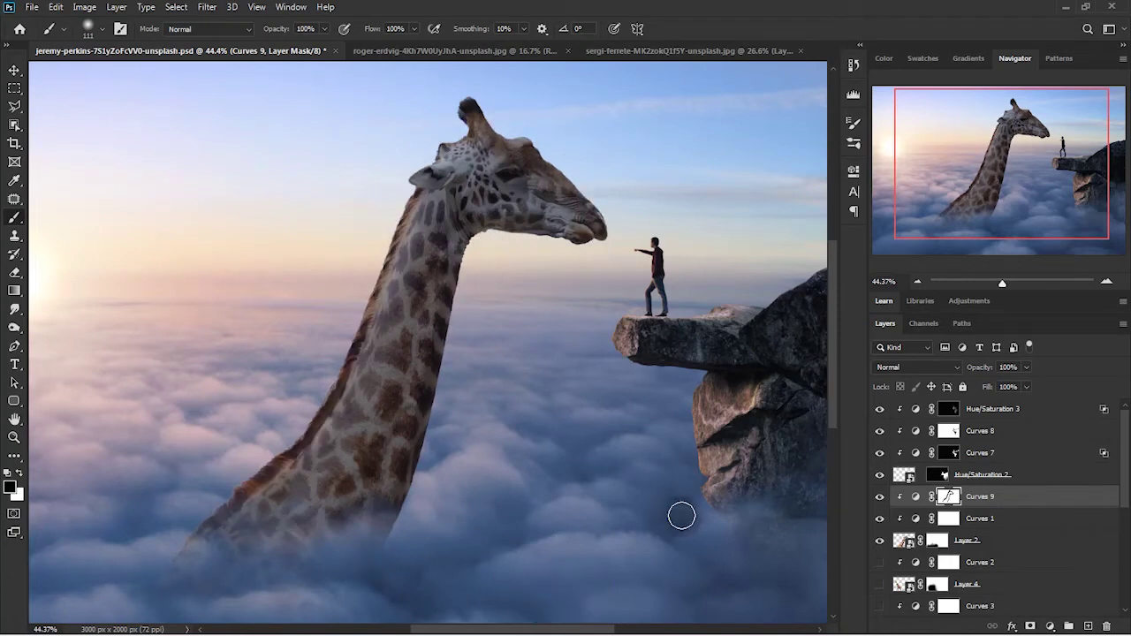
Add a colorized Hue/Saturation tint with hidden mask and a clipped Color Balance at Cyan −52.
left_click(1050, 626)
left_click(1052, 499)
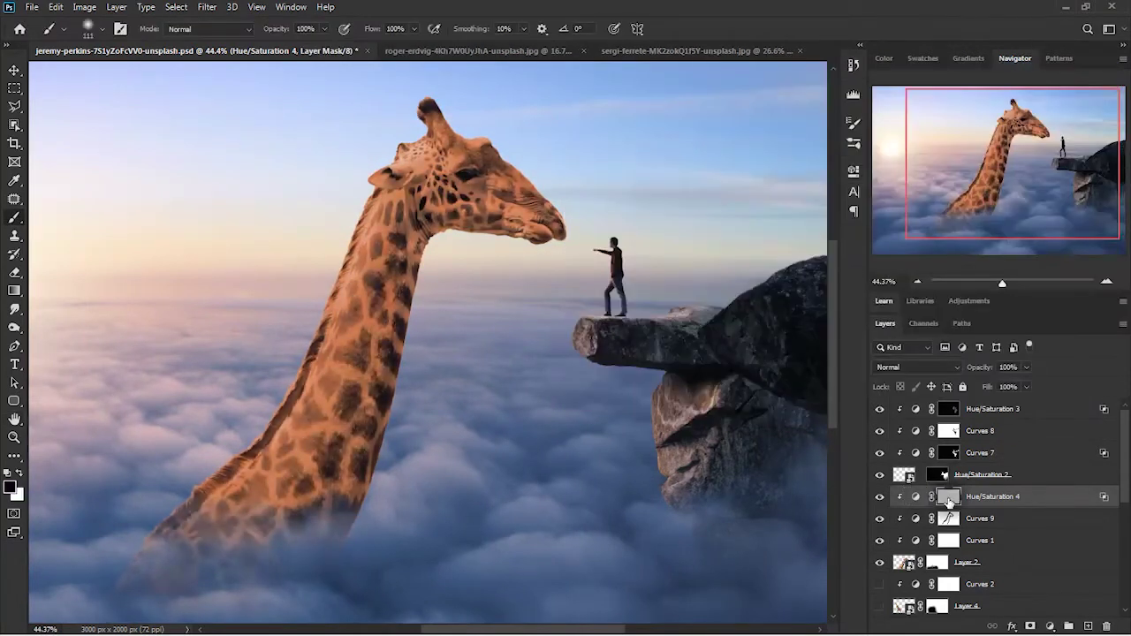
key("ctrl+z")
scroll(400, 133, "up", 2)
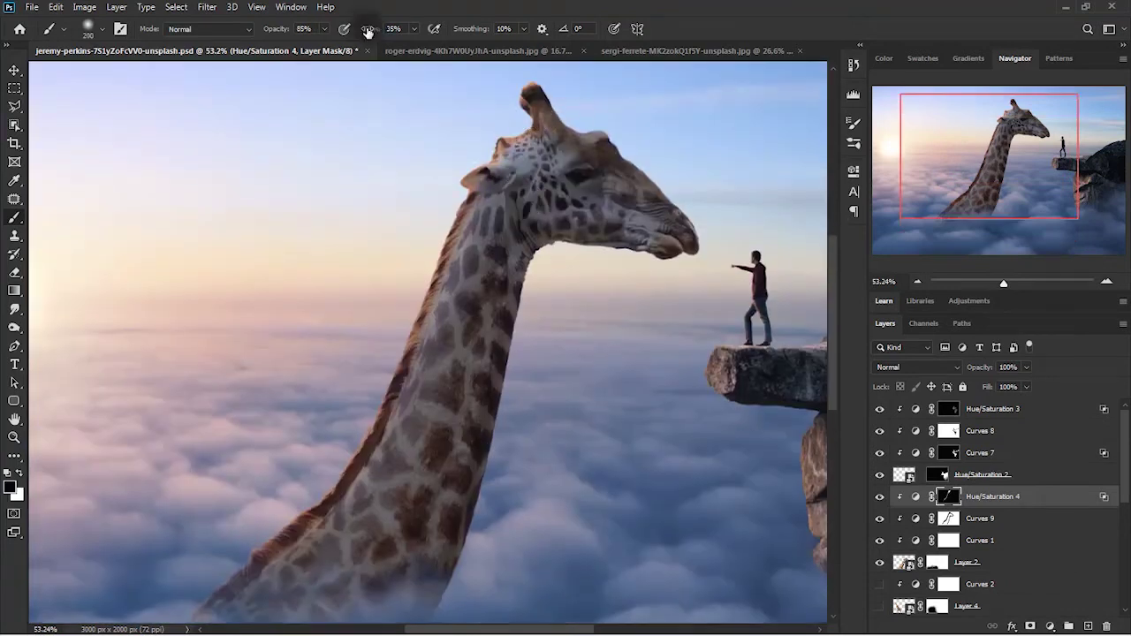
right_click(675, 131, "alt")
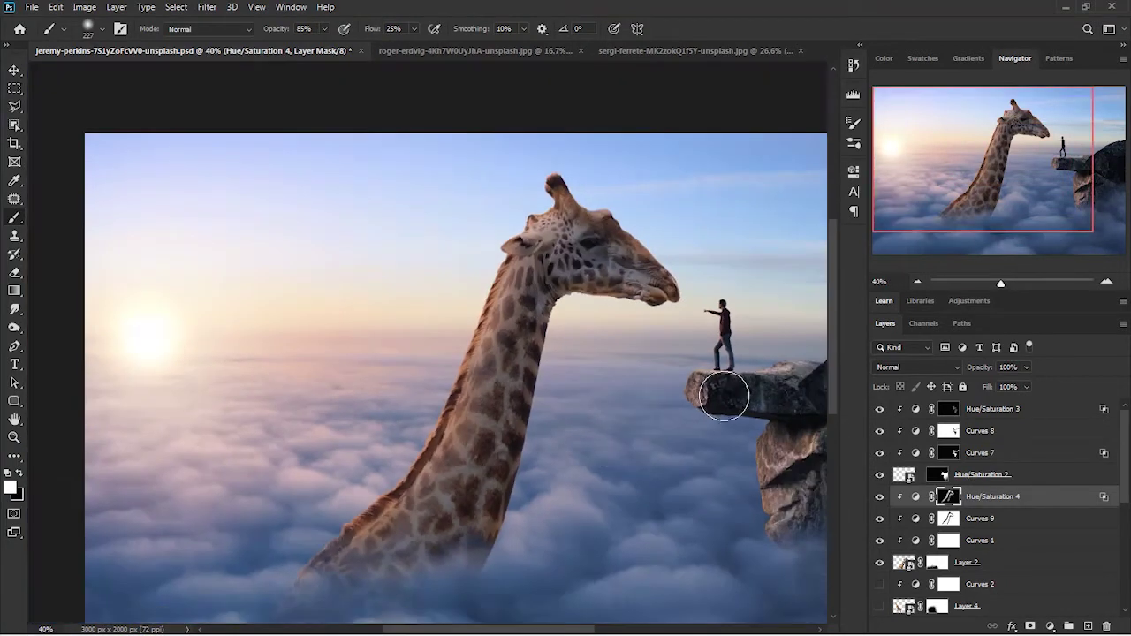
left_click(901, 563)
key("ctrl+b")
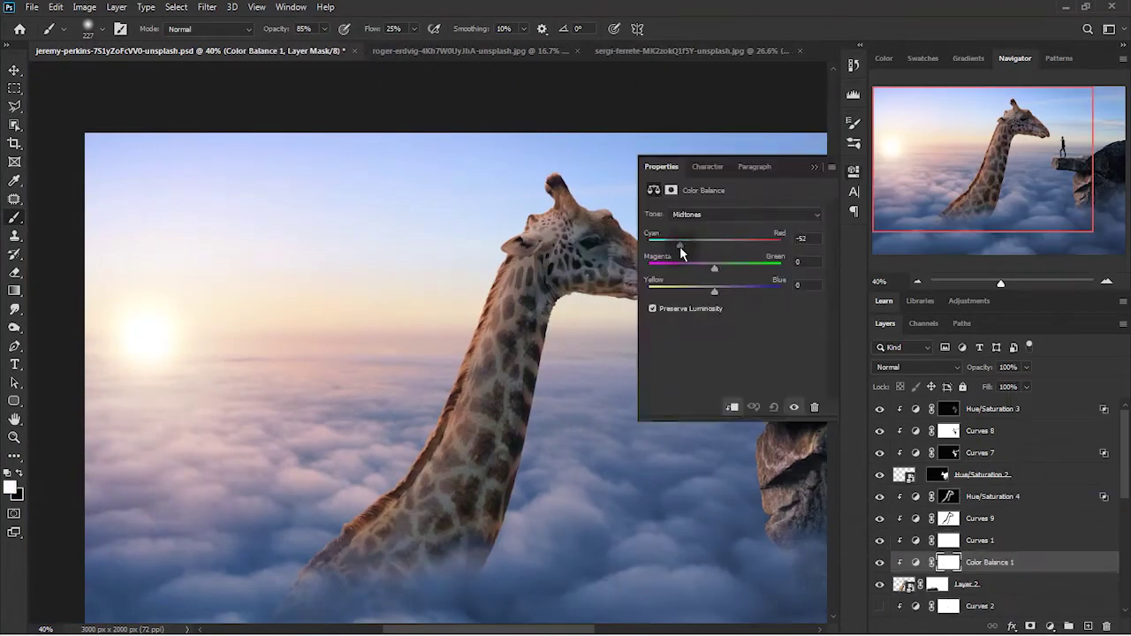
Add a second Color Balance adjustment.
left_click(1049, 625)
left_click(1073, 502)
left_click_drag(963, 190, 1013, 201)
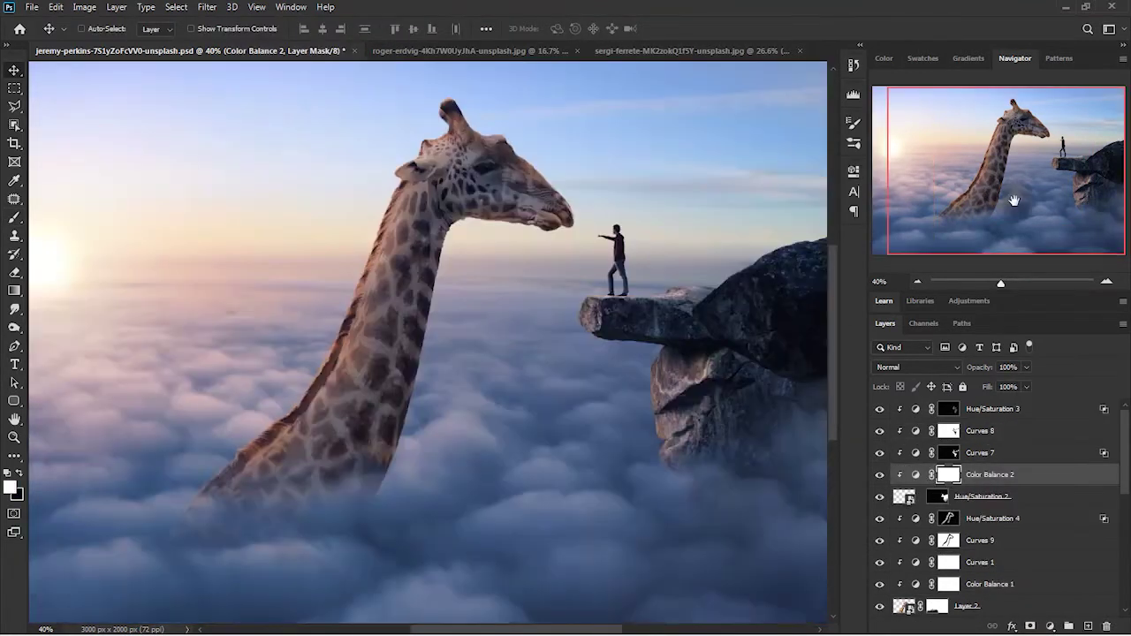
Set Hue/Saturation 4 to Hue 18 and Saturation 49.
left_click(949, 519)
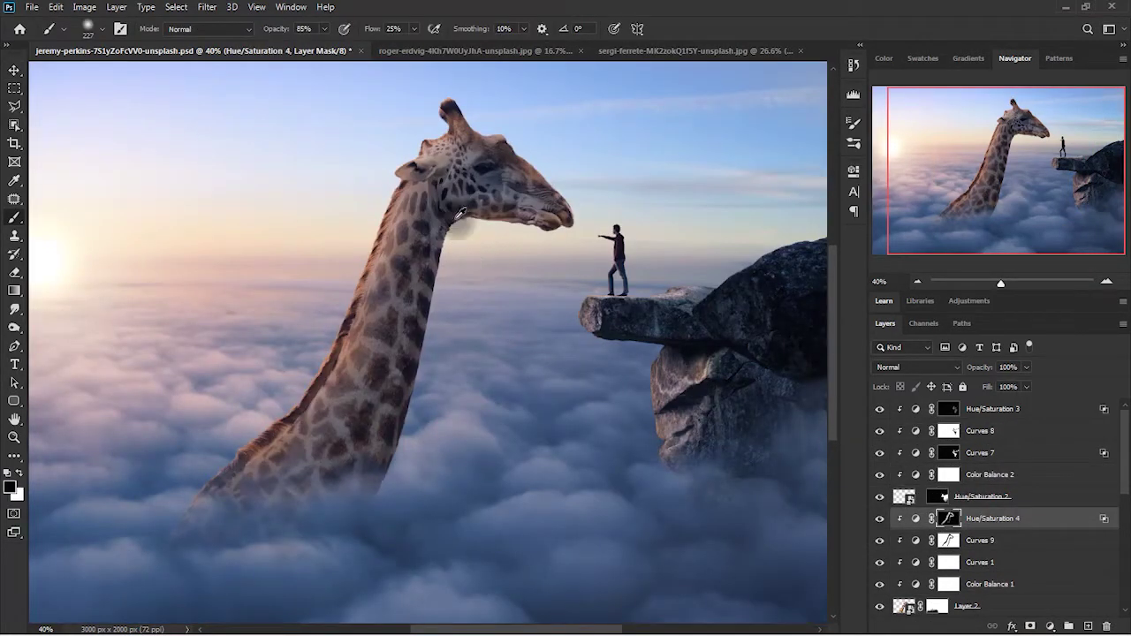
scroll(460, 215, "up", 3)
scroll(624, 316, "up", 3)
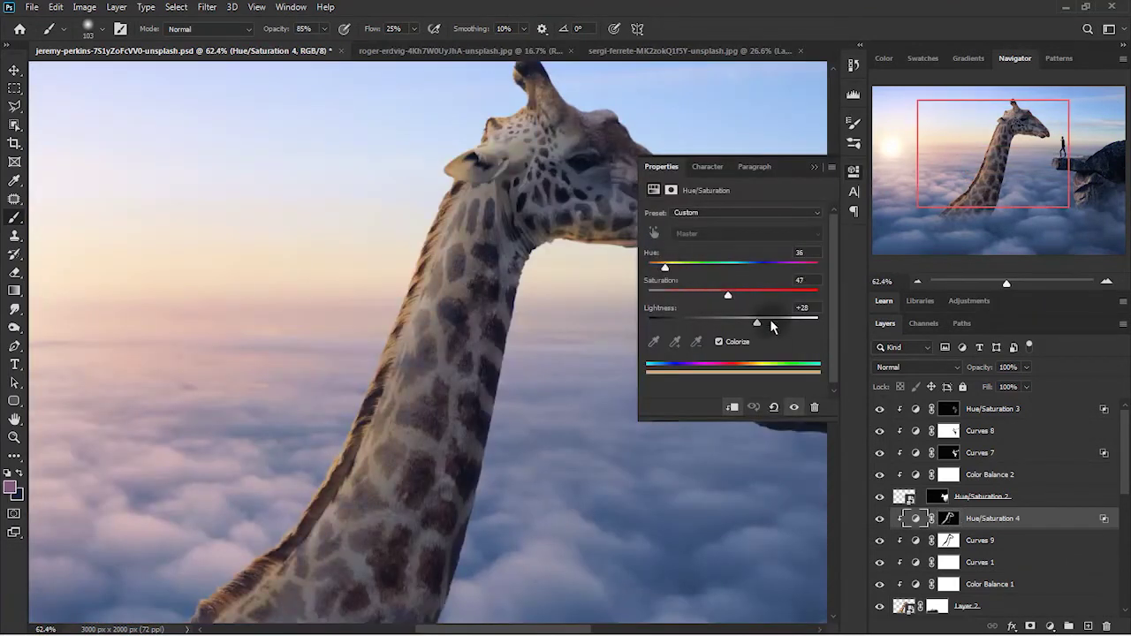
left_click_drag(665, 267, 656, 267)
key("ctrl+0")
left_click_drag(725, 294, 731, 294)
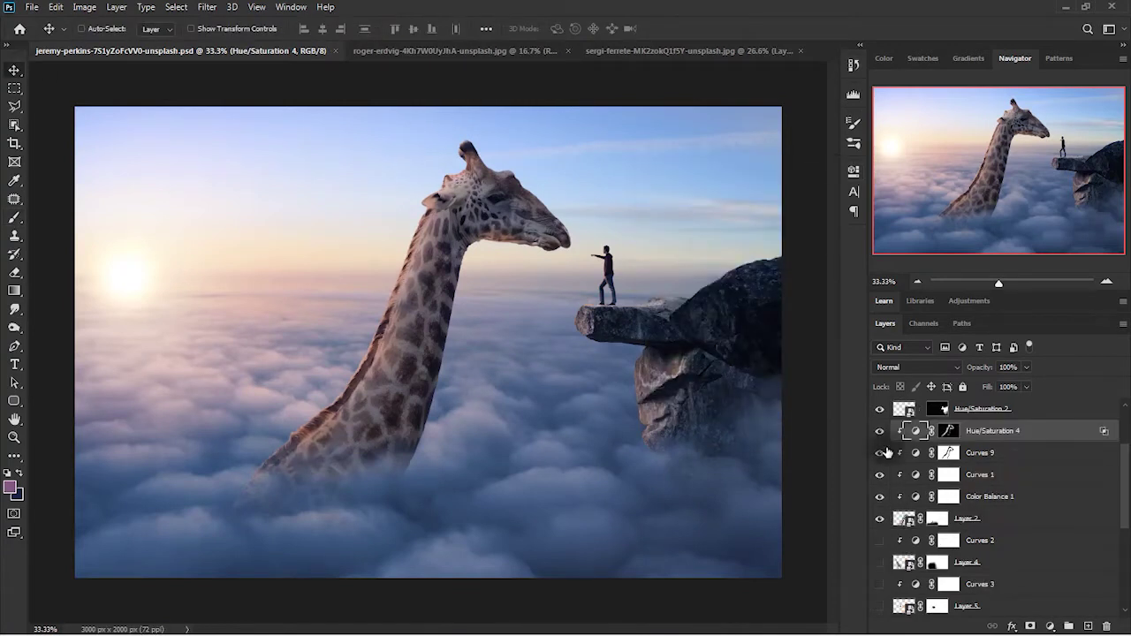
Reveal the left giraffe and add a Curves adjustment for it.
scroll(881, 503, "down", 1)
left_click_drag(879, 518, 880, 540)
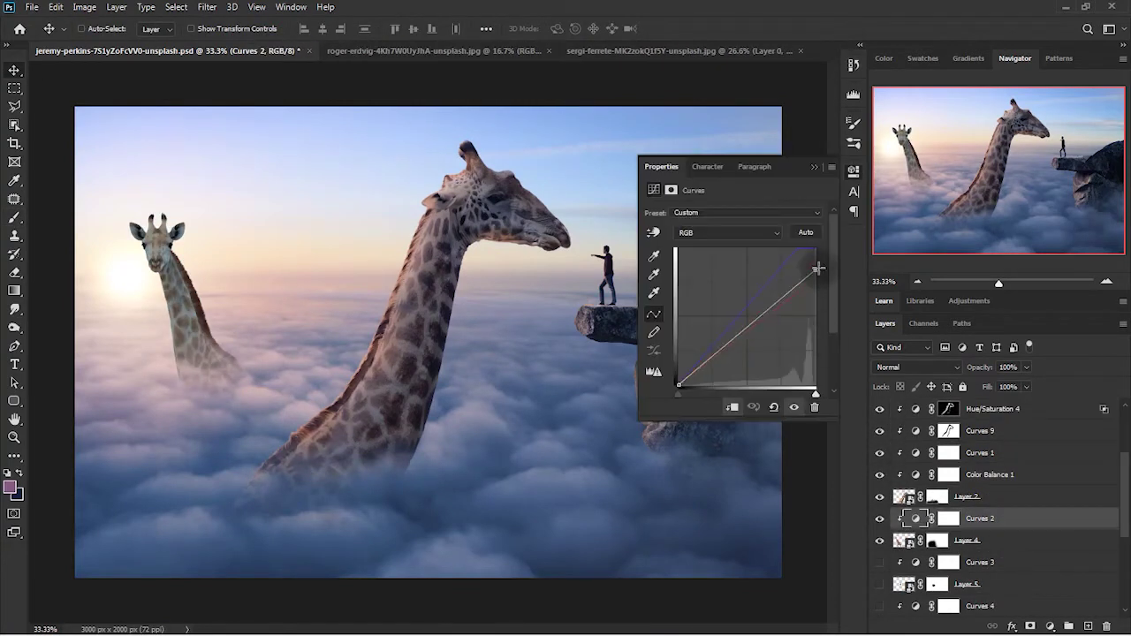
left_click_drag(998, 283, 1006, 283)
Pull the Curves 10 curve down to darken the left giraffe.
left_click_drag(778, 337, 800, 358)
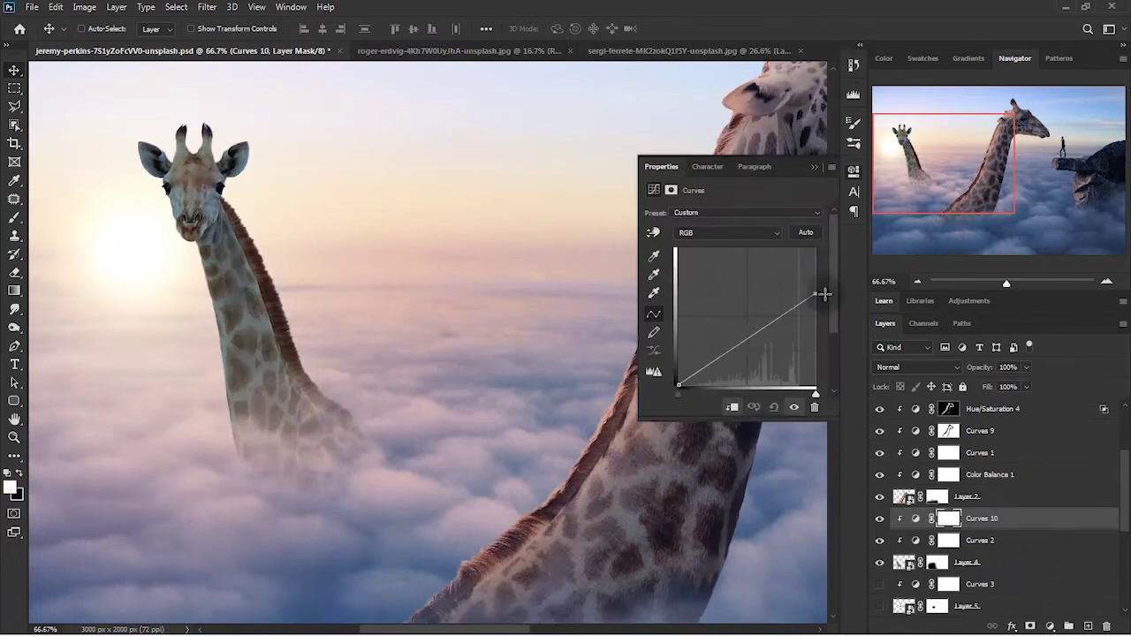
key("b")
key("x")
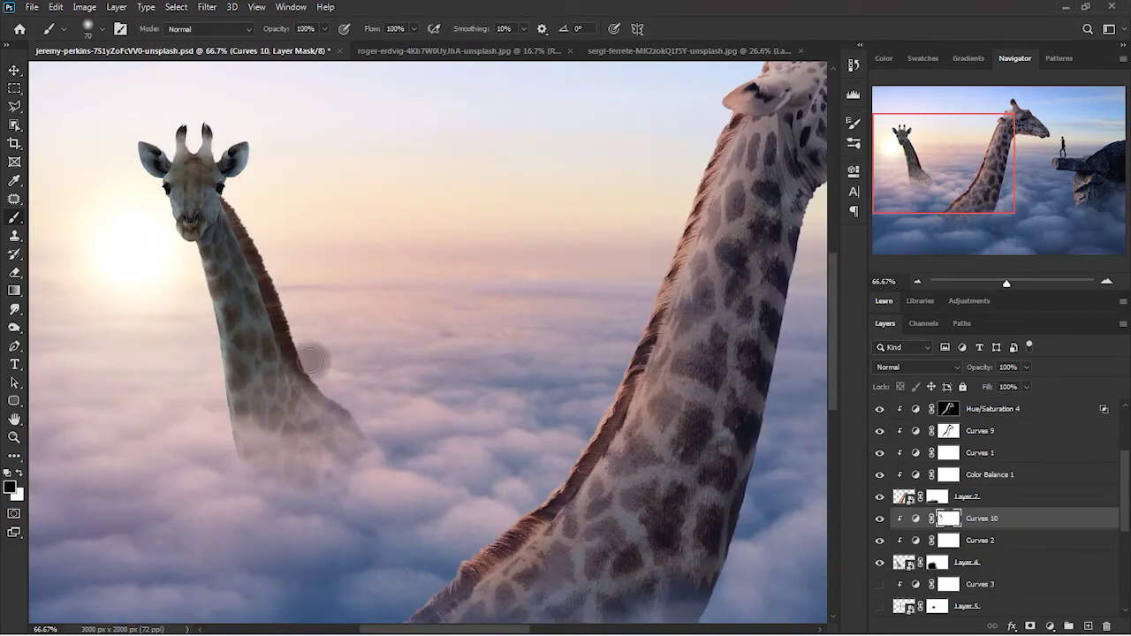
scroll(999, 460, "up", 1)
Alt-drag a Hue/Saturation 4 copy below Layer 2, invert its mask, and paint the head's edges warm.
left_click_drag(999, 431, 985, 535)
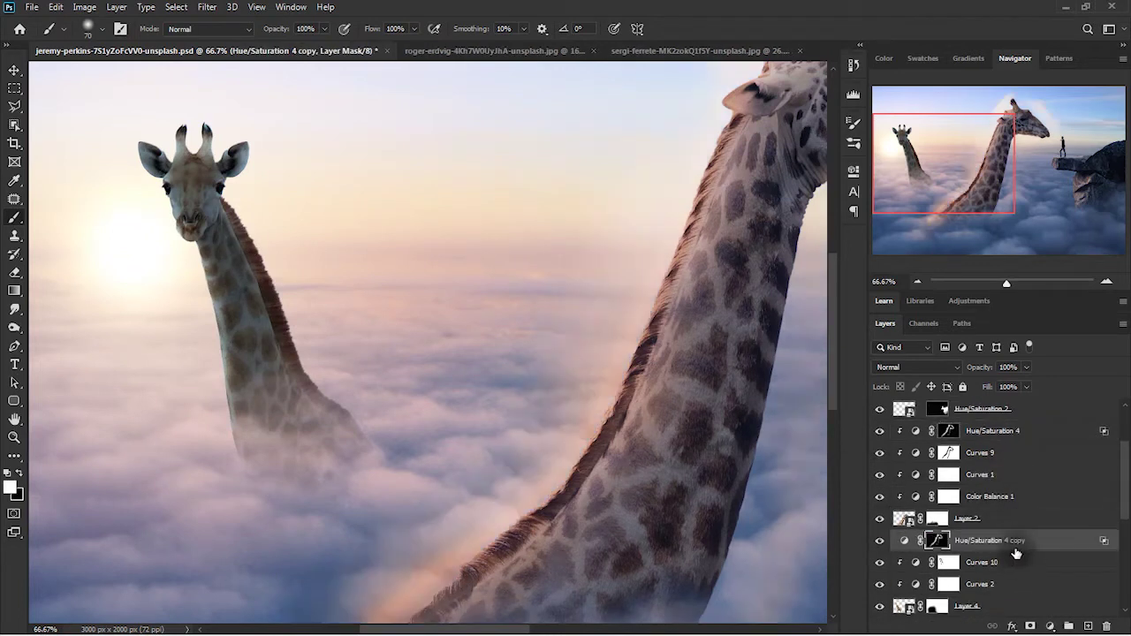
key("ctrl+i")
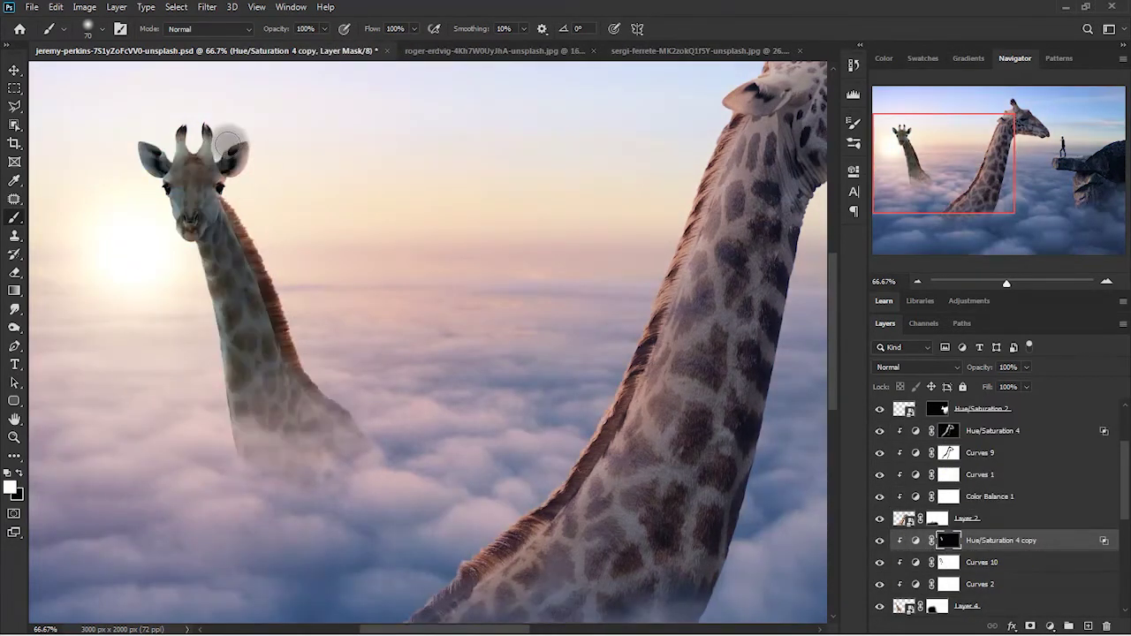
left_click_drag(228, 150, 311, 159)
key("ctrl+z")
scroll(256, 322, "down", 3)
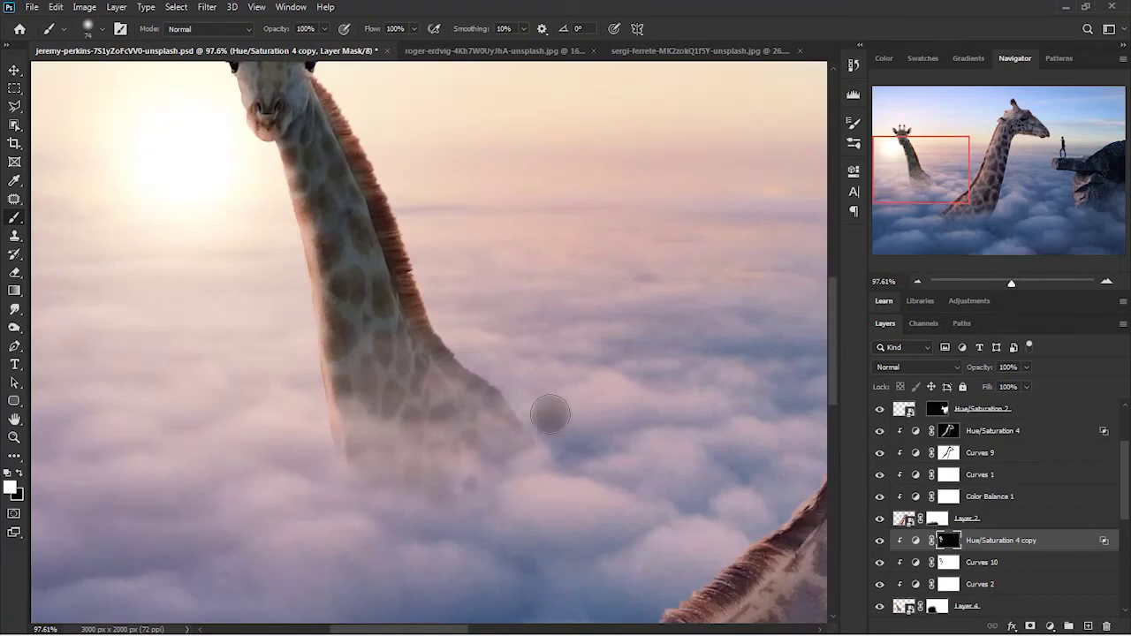
scroll(467, 253, "down", 3)
scroll(312, 212, "up", 5)
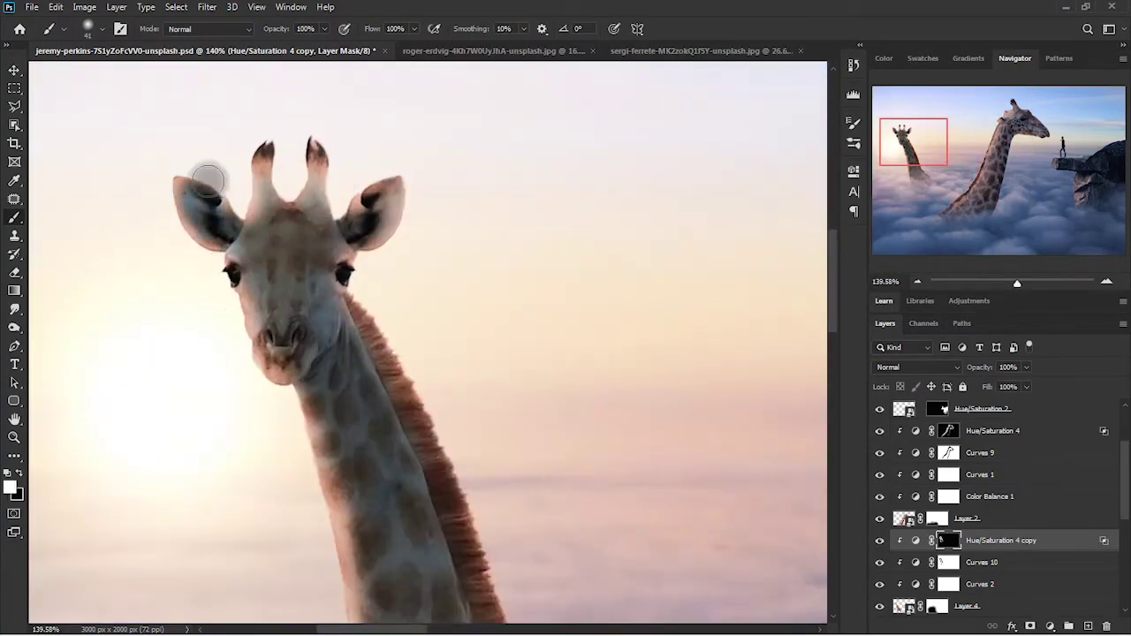
scroll(265, 265, "up", 3)
scroll(265, 265, "up", 2)
Select the left giraffe's Curves 10 adjustment and brush onto its mask.
key("v")
left_click(981, 562)
double_click(916, 562)
key("b")
scroll(287, 163, "up", 4)
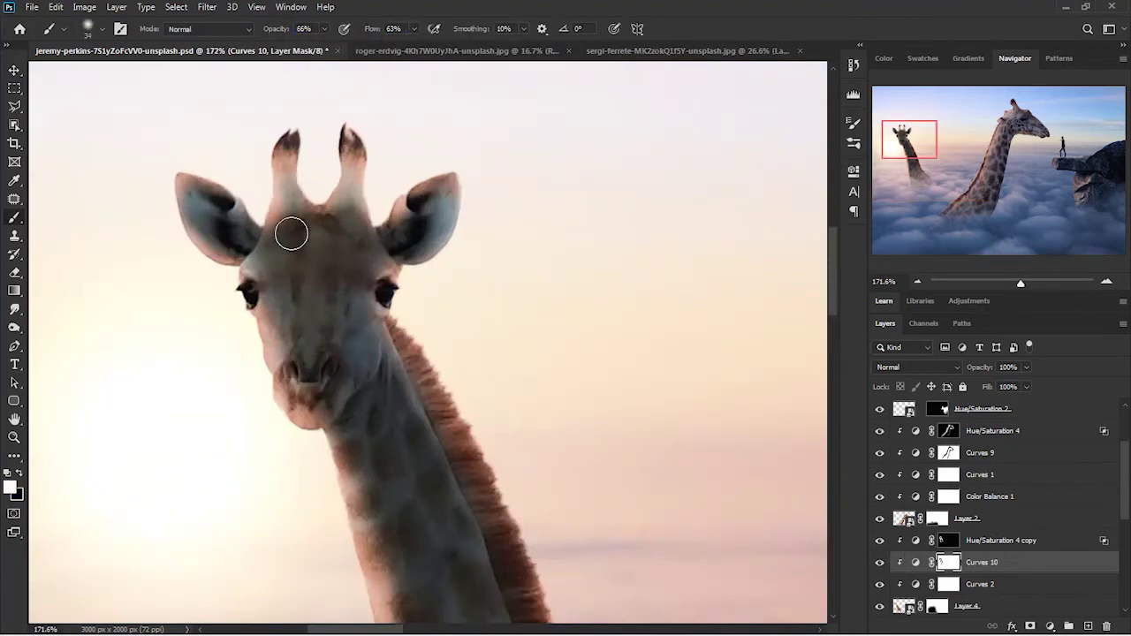
scroll(352, 199, "up", 2)
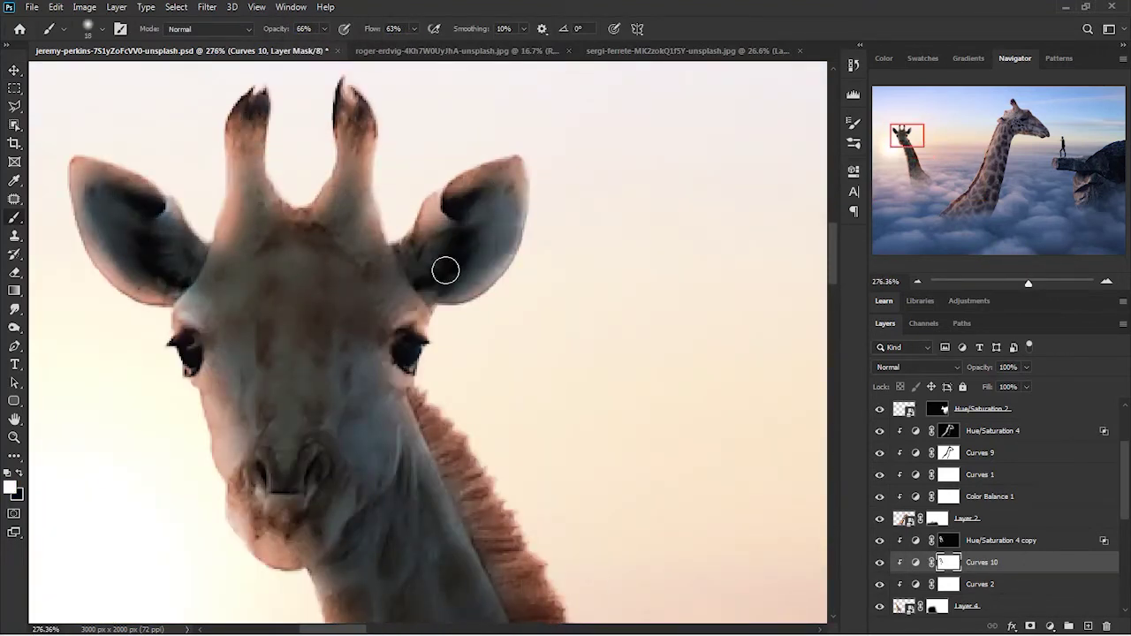
scroll(226, 418, "down", 2)
scroll(326, 432, "down", 2)
scroll(363, 398, "down", 3)
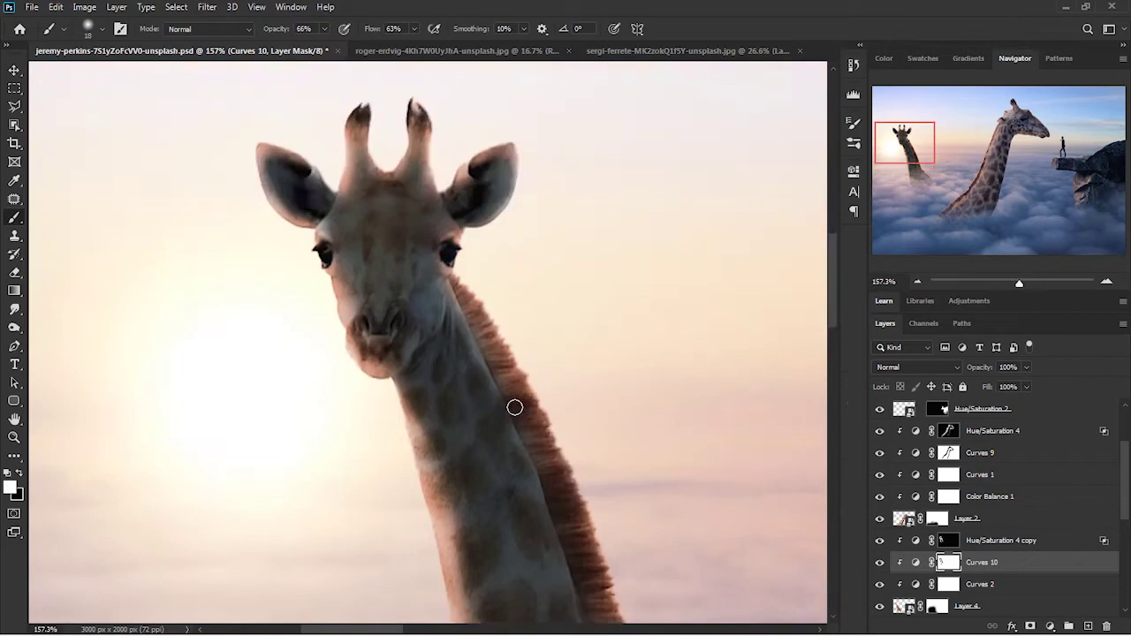
scroll(513, 407, "down", 2)
scroll(479, 452, "up", 2)
Lower the brush opacity to 53%, then 21%, to refine the Curves 10 mask.
key("ctrl+z")
scroll(265, 277, "up", 2)
key("ctrl+z")
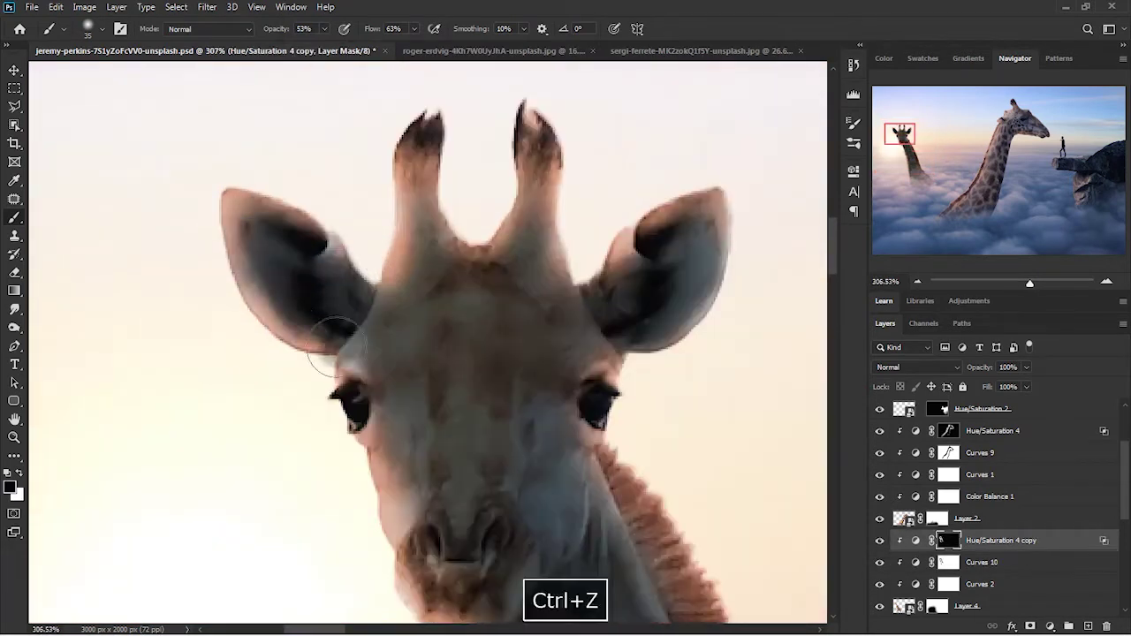
scroll(285, 252, "down", 2)
key("ctrl+z")
scroll(677, 392, "down", 2)
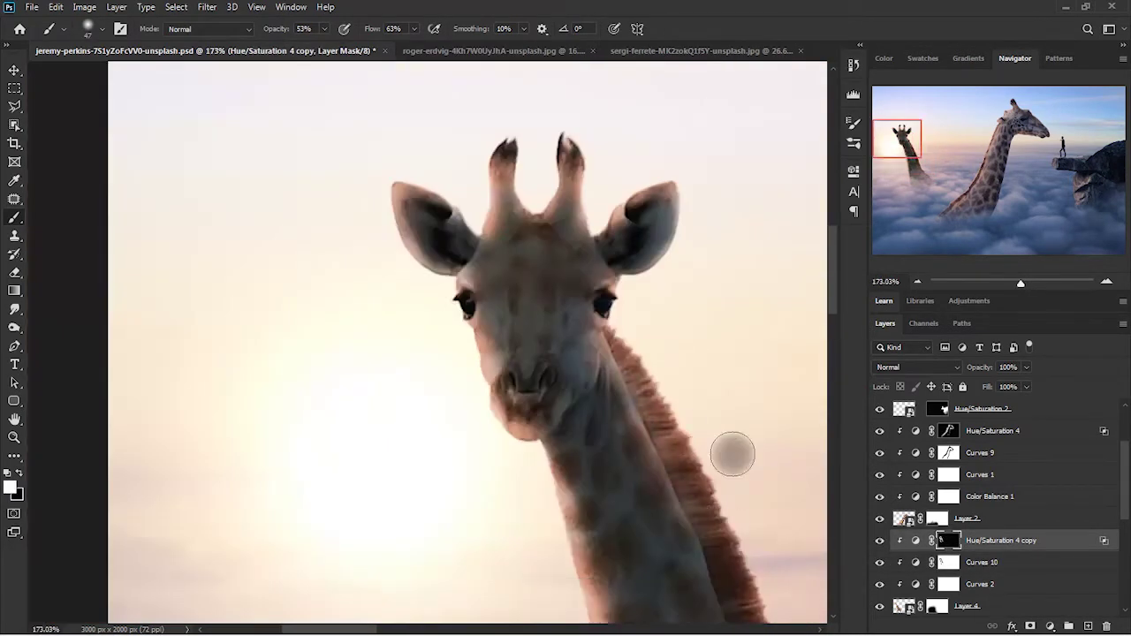
scroll(574, 536, "down", 2)
scroll(649, 321, "down", 2)
scroll(324, 319, "up", 3)
key("2")
key("1")
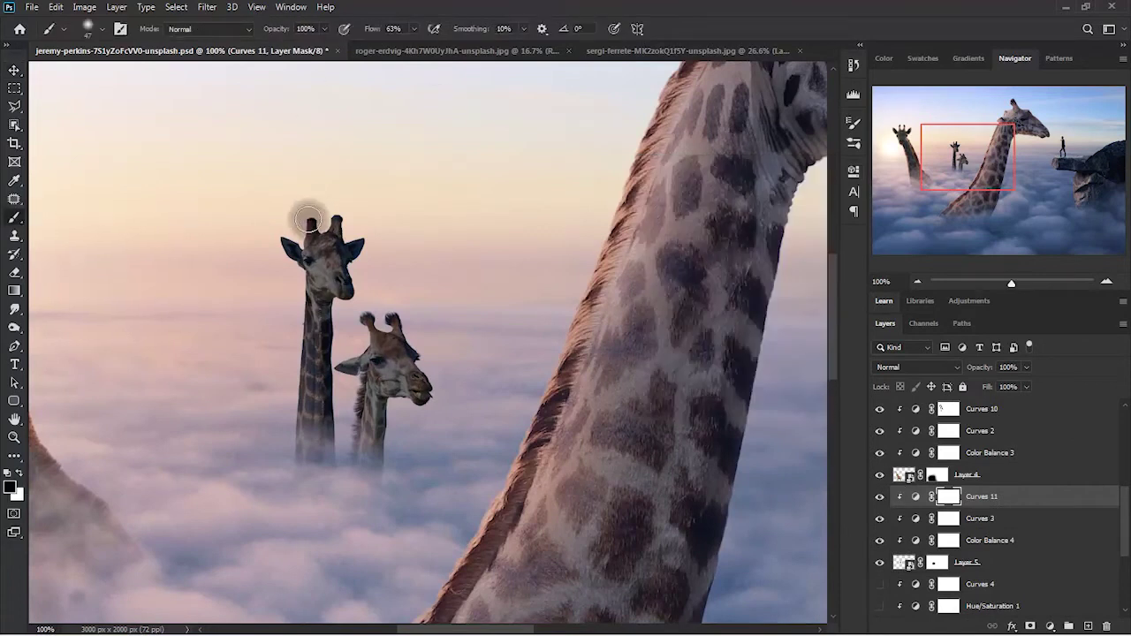
Alt-drag a Hue/Saturation 4 copy above Curves 11 and invert its mask.
scroll(351, 181, "up", 2)
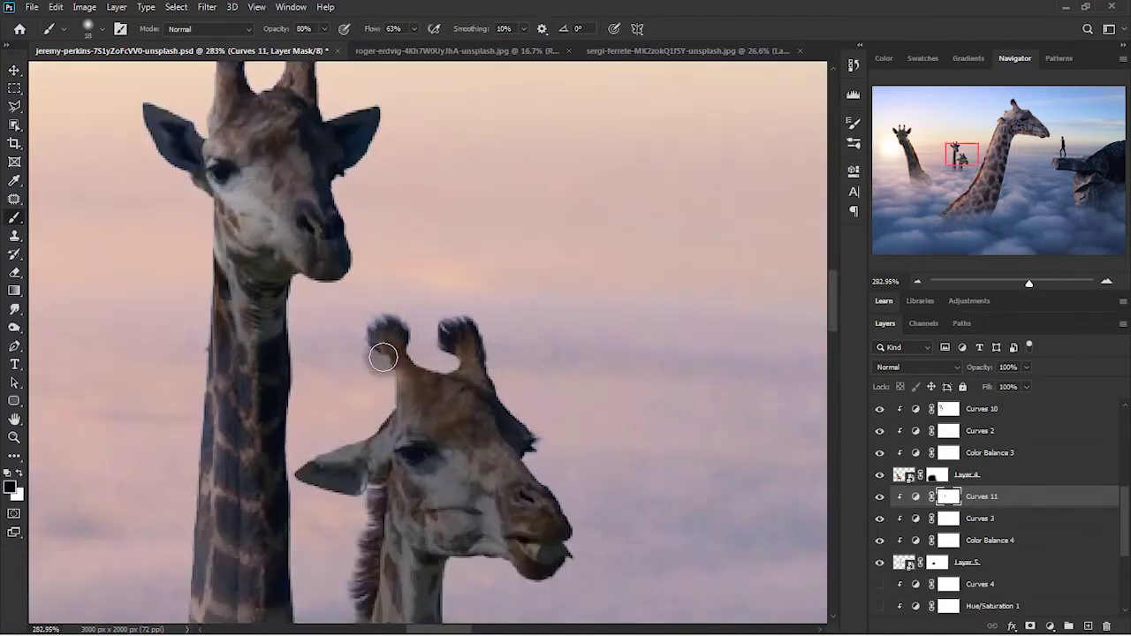
scroll(431, 416, "down", 3)
scroll(339, 439, "down", 2)
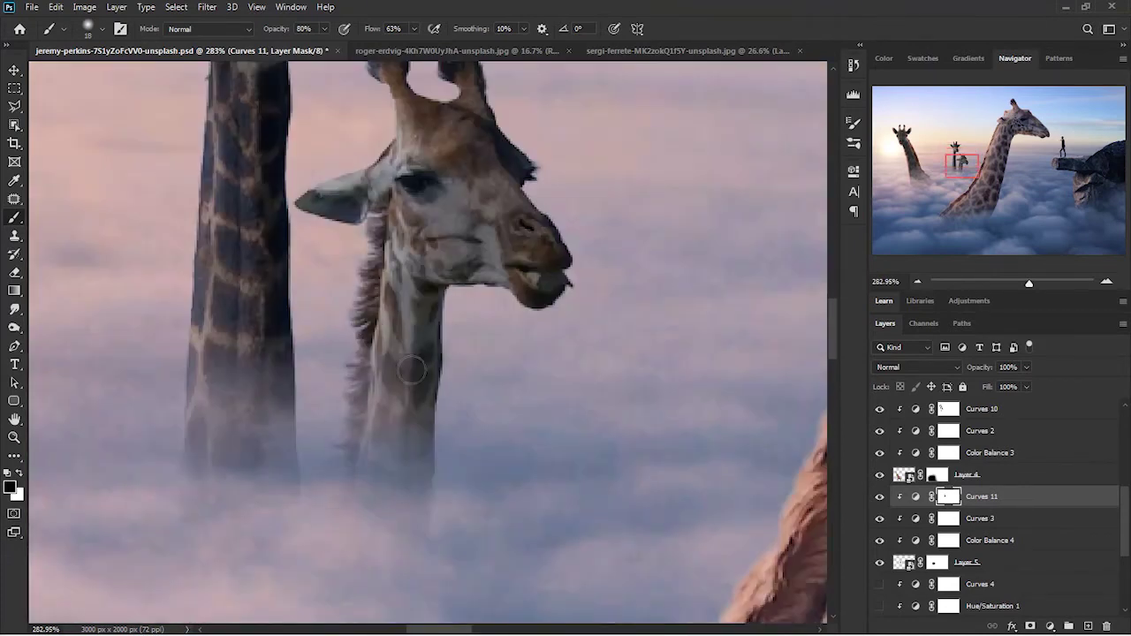
scroll(412, 372, "up", 2)
scroll(416, 222, "up", 1)
scroll(480, 392, "down", 3)
scroll(479, 392, "down", 2)
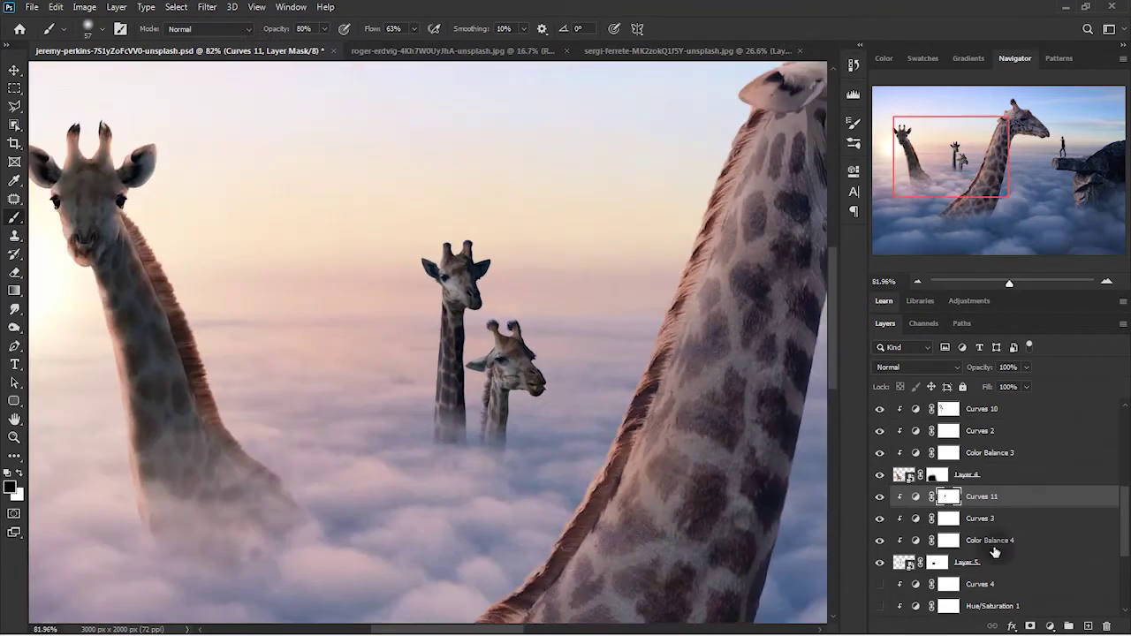
scroll(995, 531, "up", 2)
left_click_drag(999, 430, 1020, 505)
key("ctrl+i")
key("b")
Resize the soft brush and paint white over the distant giraffes' heads.
scroll(465, 265, "up", 2)
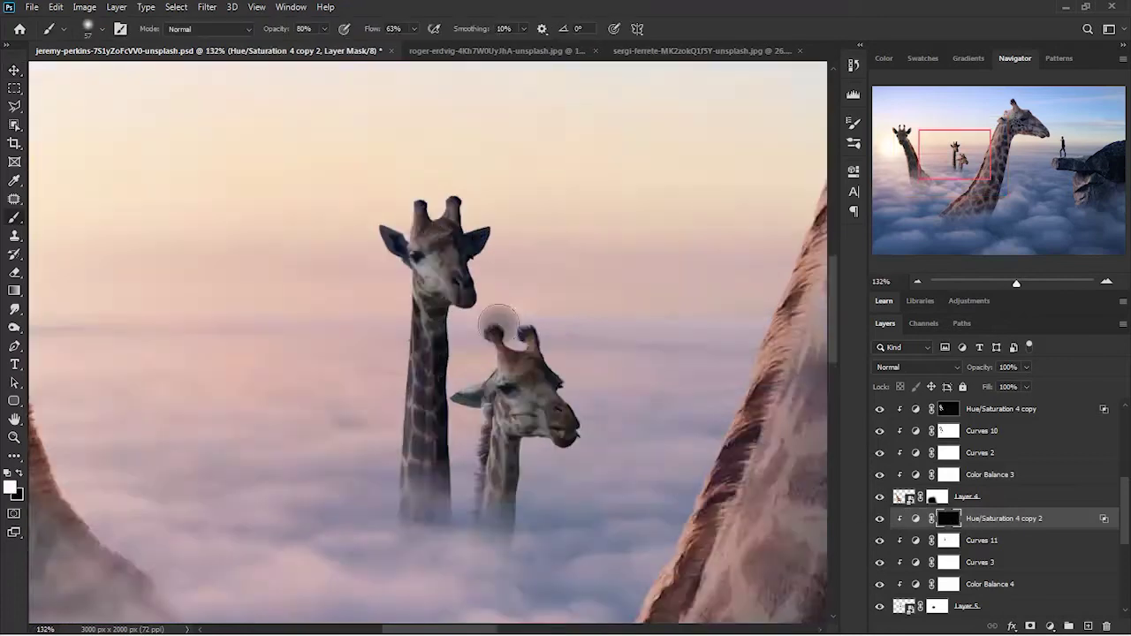
scroll(466, 221, "up", 1)
scroll(400, 235, "up", 2)
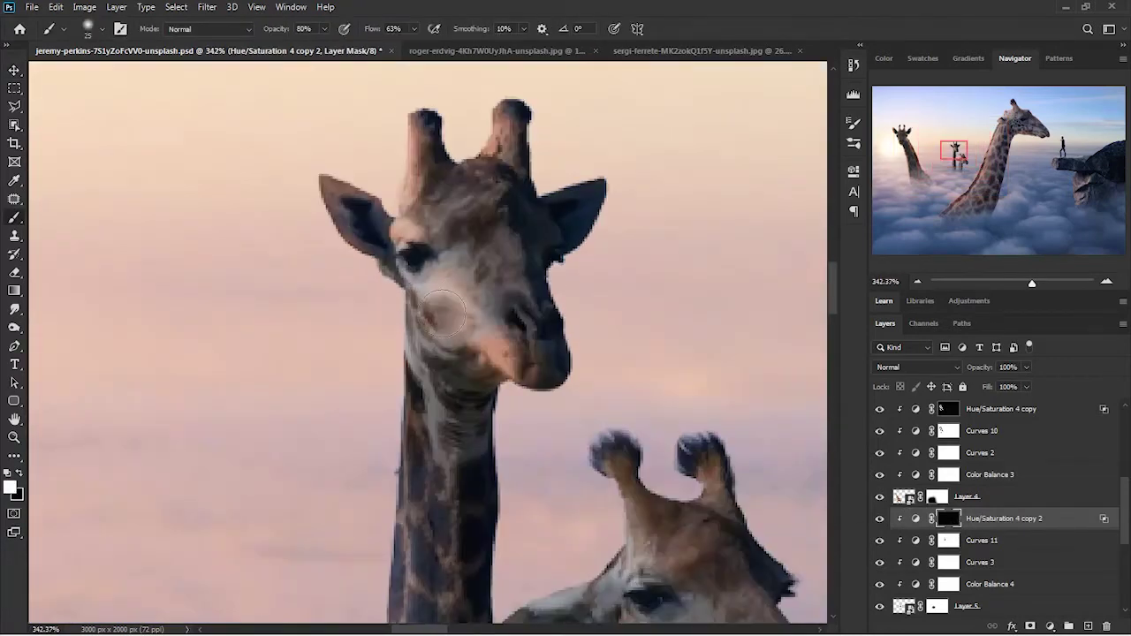
scroll(328, 430, "down", 3)
scroll(396, 341, "up", 1)
scroll(469, 186, "up", 1)
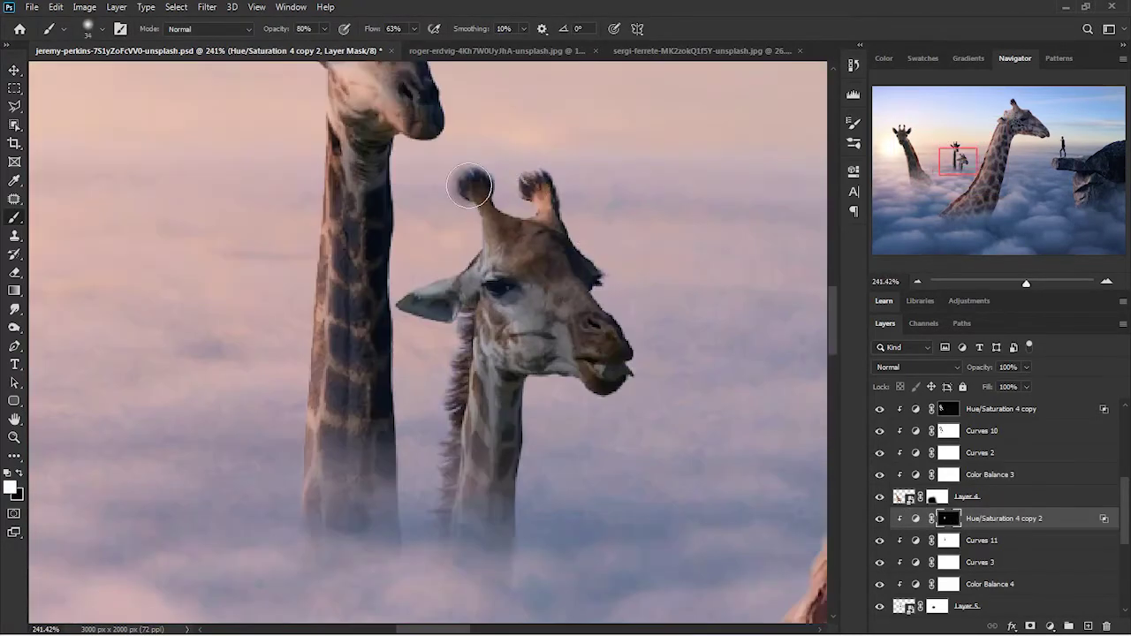
scroll(471, 334, "up", 1)
right_click(581, 379, "alt")
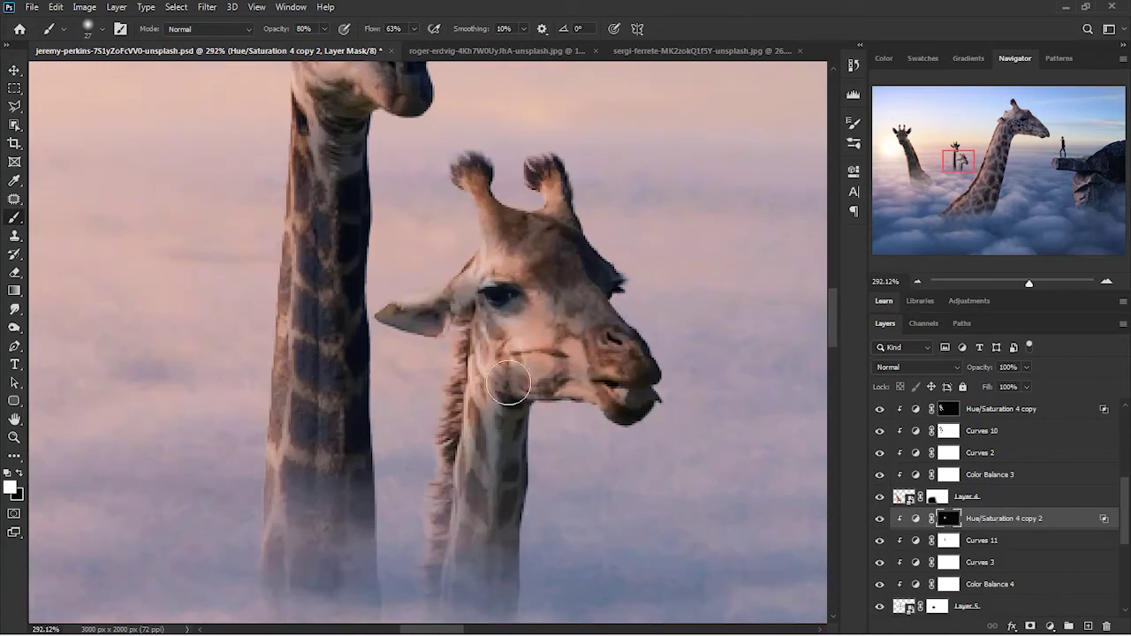
right_click(606, 386, "alt")
scroll(656, 297, "down", 1)
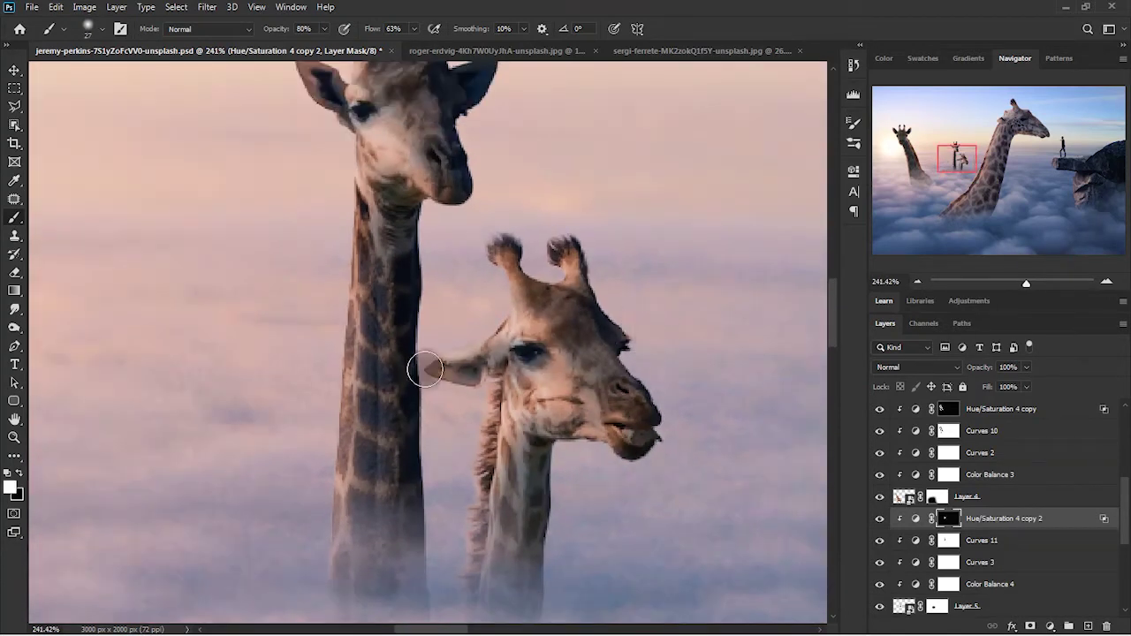
Zoom in on the taller giraffe's head and open the Curves adjustment settings.
left_click(919, 282)
key("z")
left_click_drag(468, 209, 497, 182)
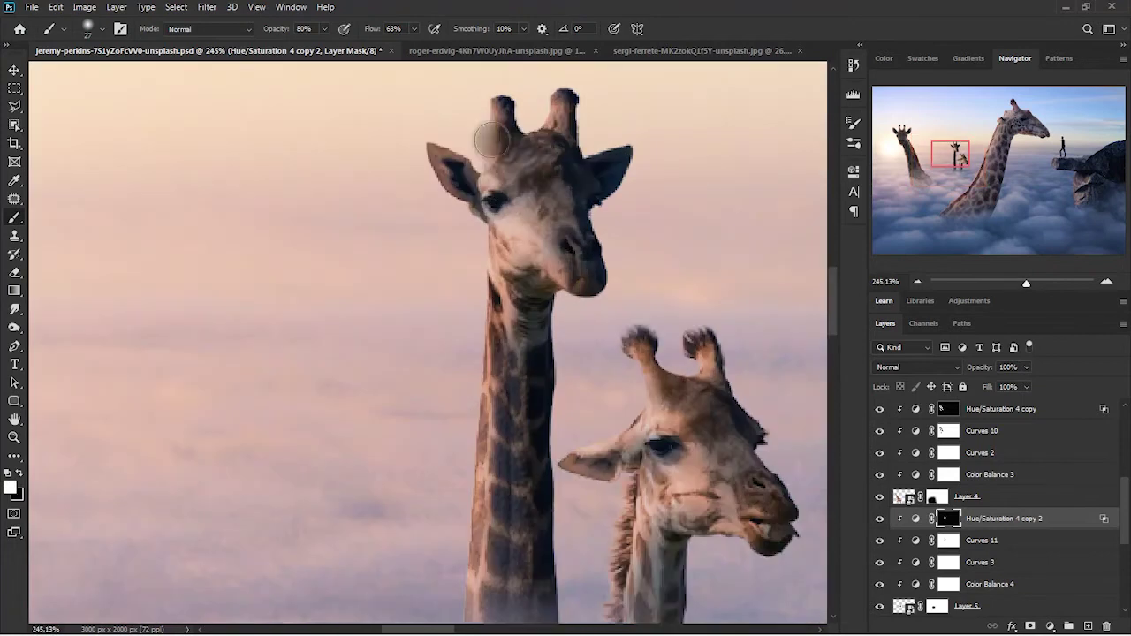
scroll(549, 256, "up", 3)
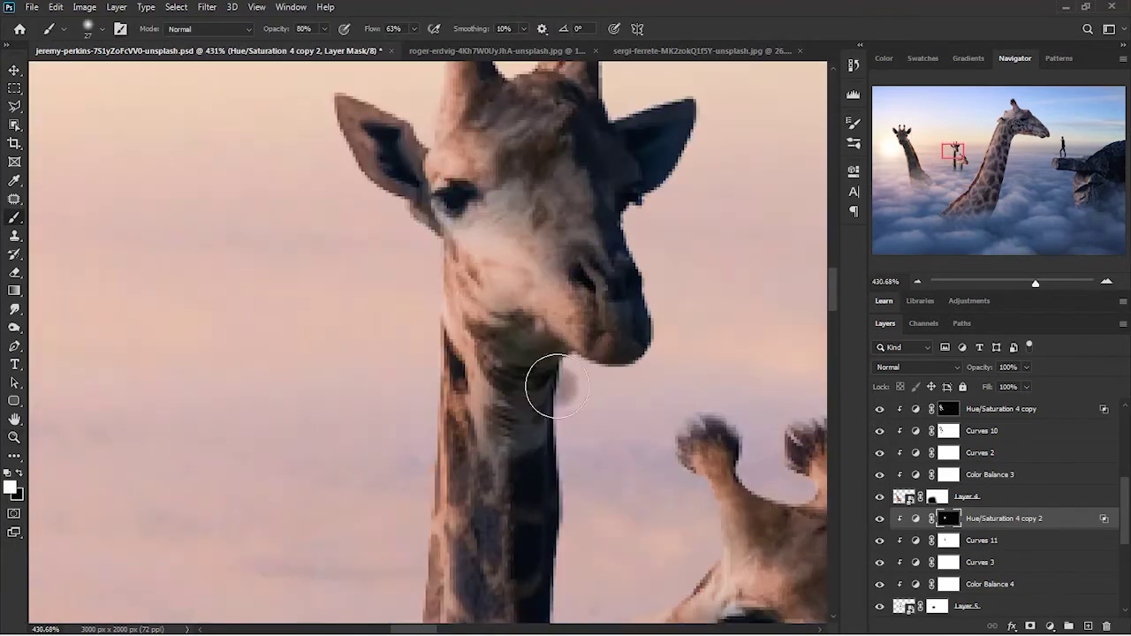
scroll(541, 370, "down", 10)
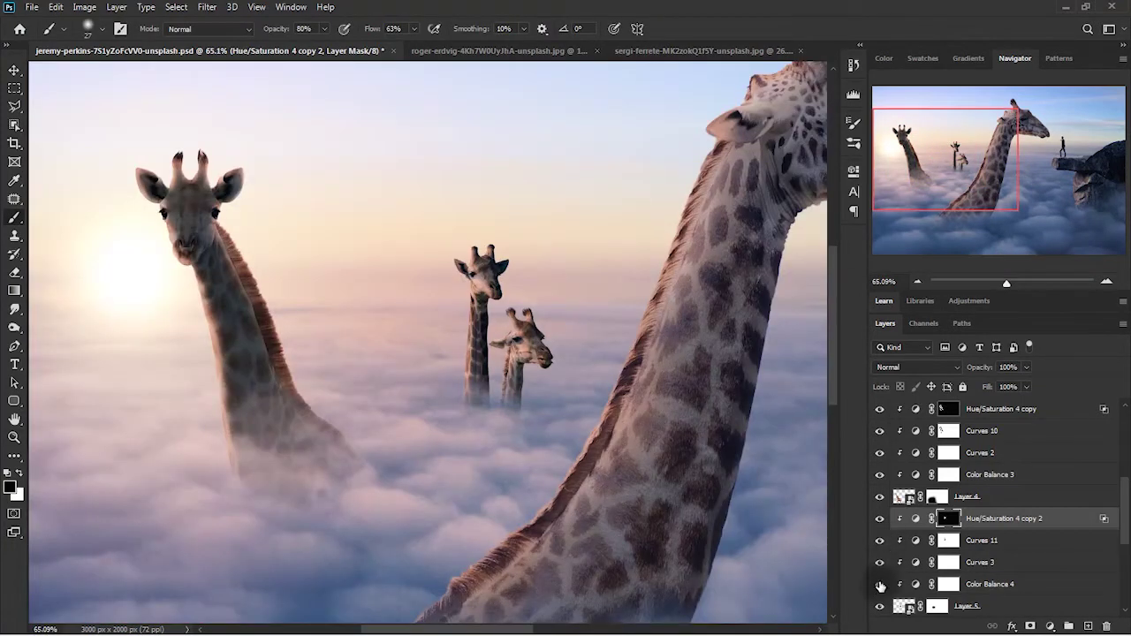
double_click(916, 540)
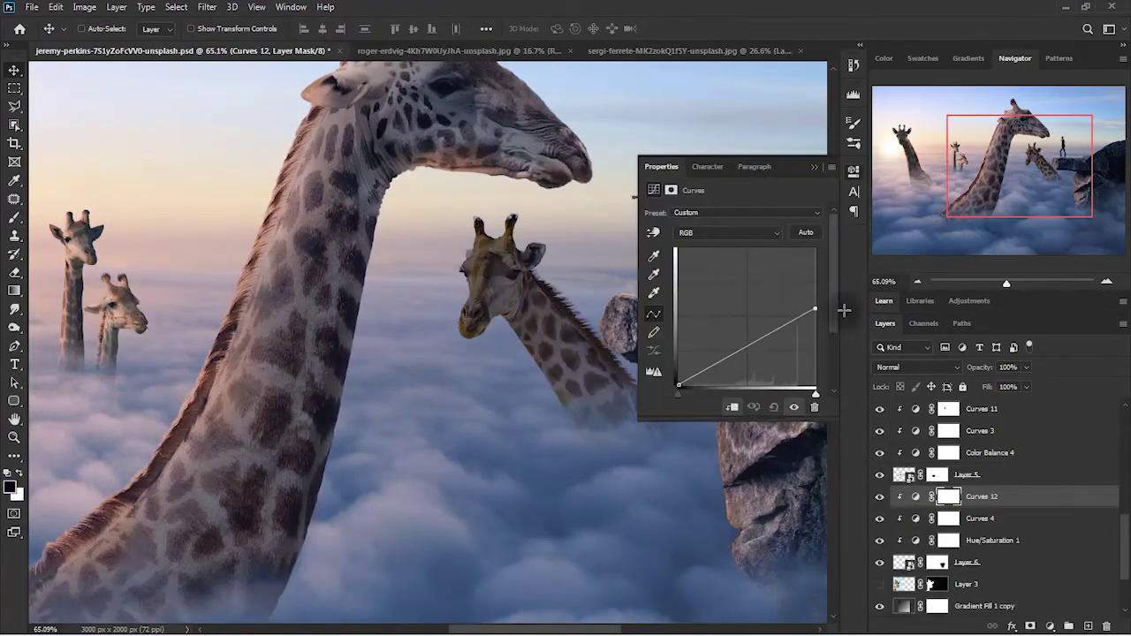
Choose a soft round brush and undo the stray stroke.
scroll(487, 250, "up", 5)
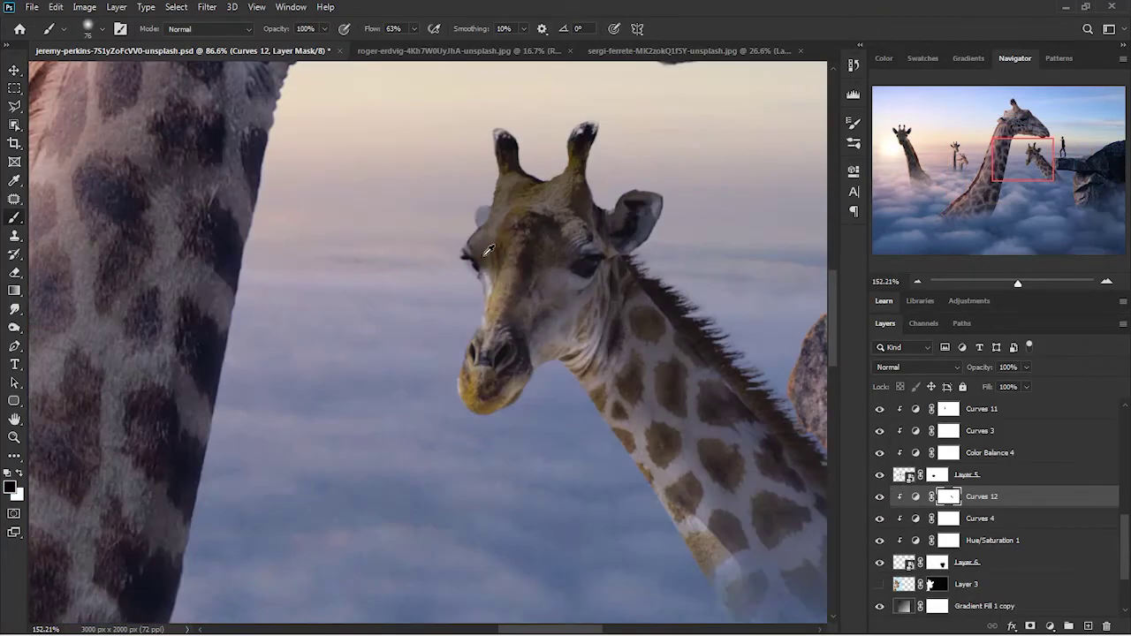
scroll(566, 283, "down", 2)
right_click(518, 260)
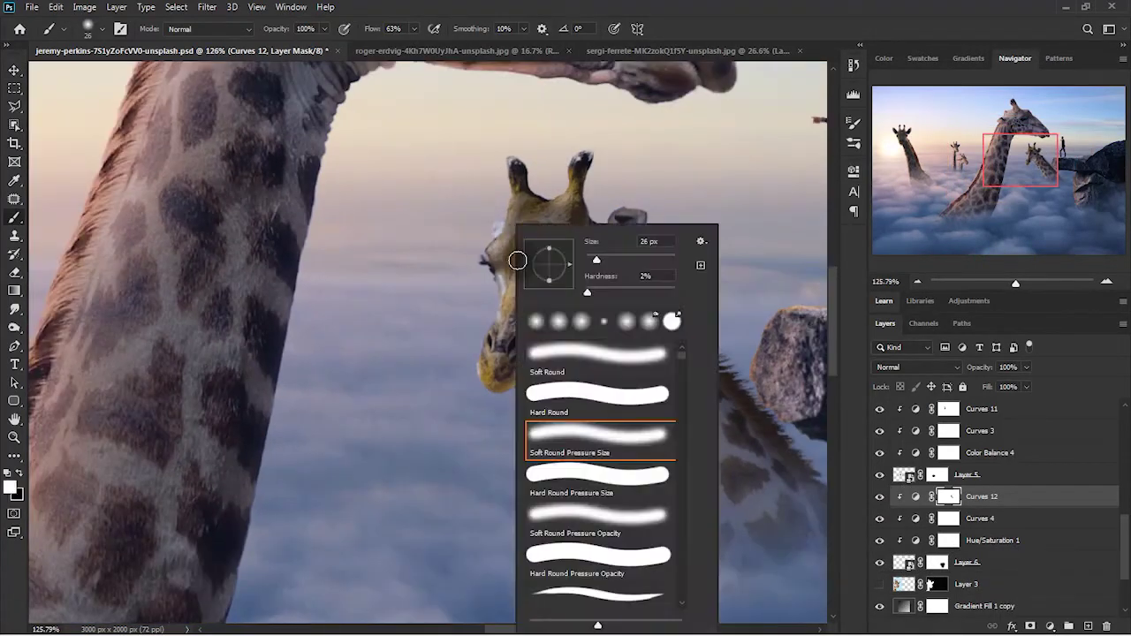
key("Escape")
scroll(471, 396, "down", 1)
key("ctrl+z")
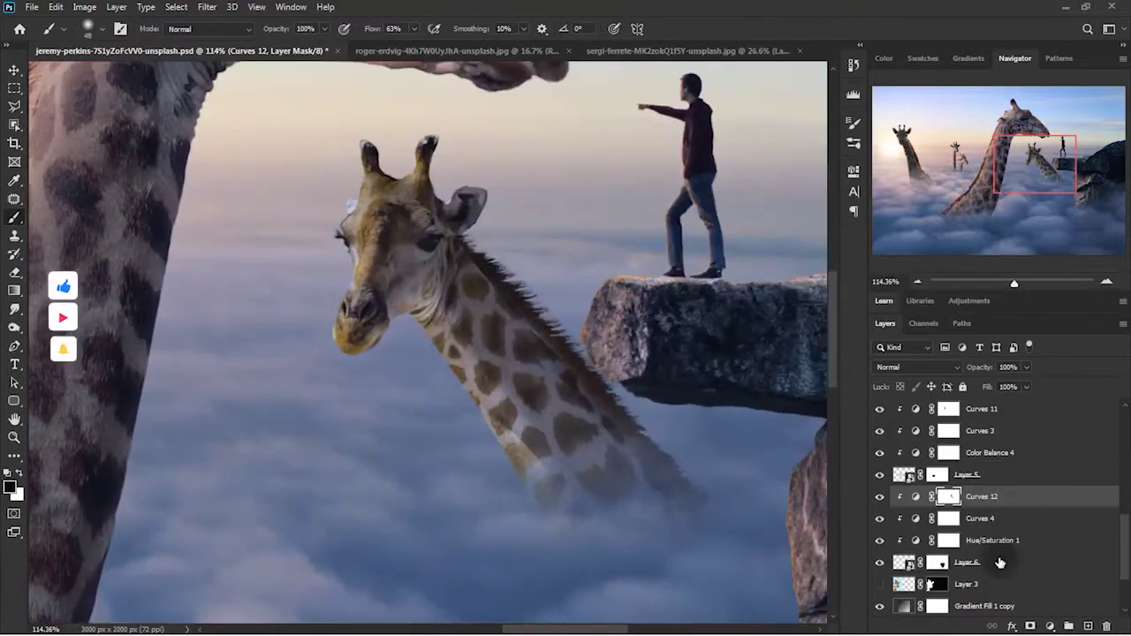
scroll(999, 563, "up", 2)
Copy Hue/Saturation 4 above Curves 12 and paint warmth over the giraffe's face and forehead.
left_click_drag(999, 430, 999, 507)
left_click_drag(516, 487, 461, 387)
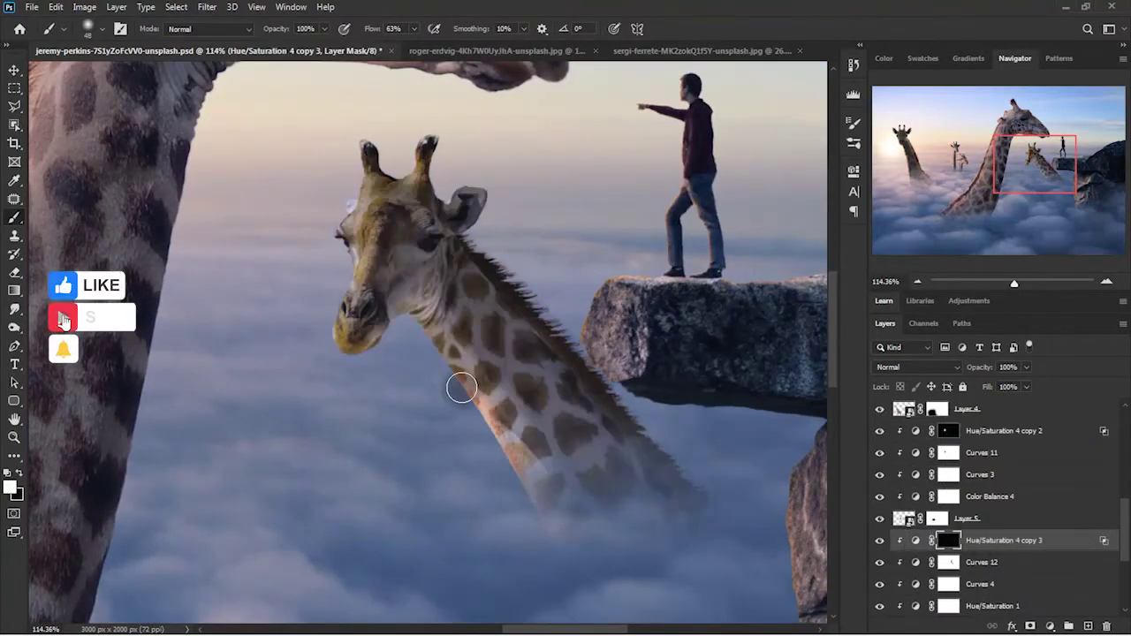
scroll(353, 371, "up", 3)
scroll(432, 308, "up", 3)
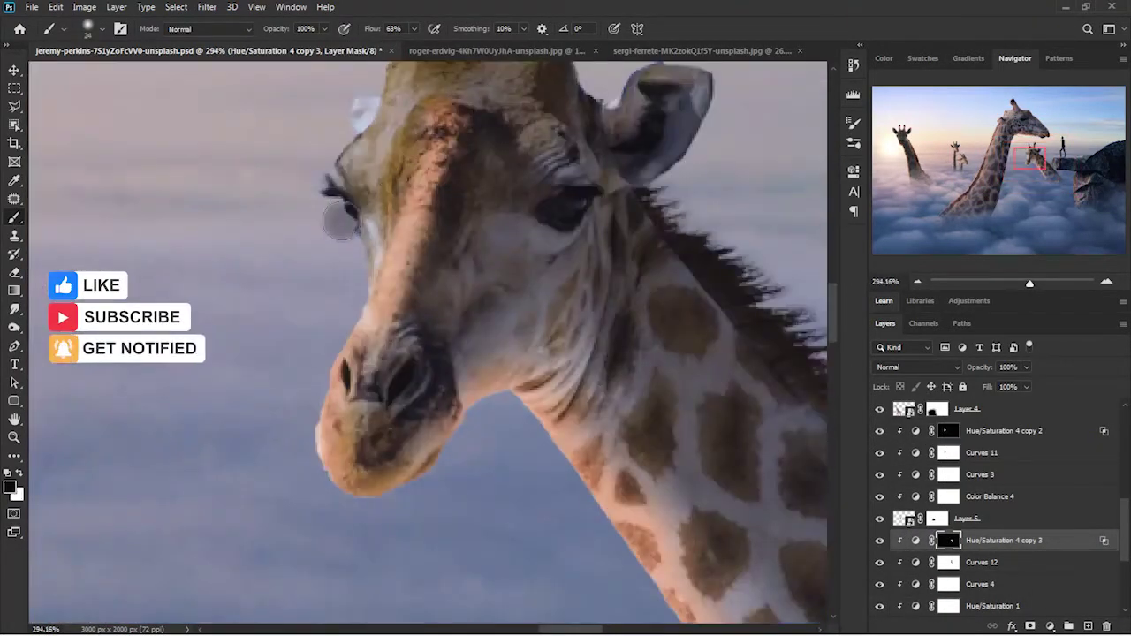
key("x")
scroll(377, 144, "up", 3)
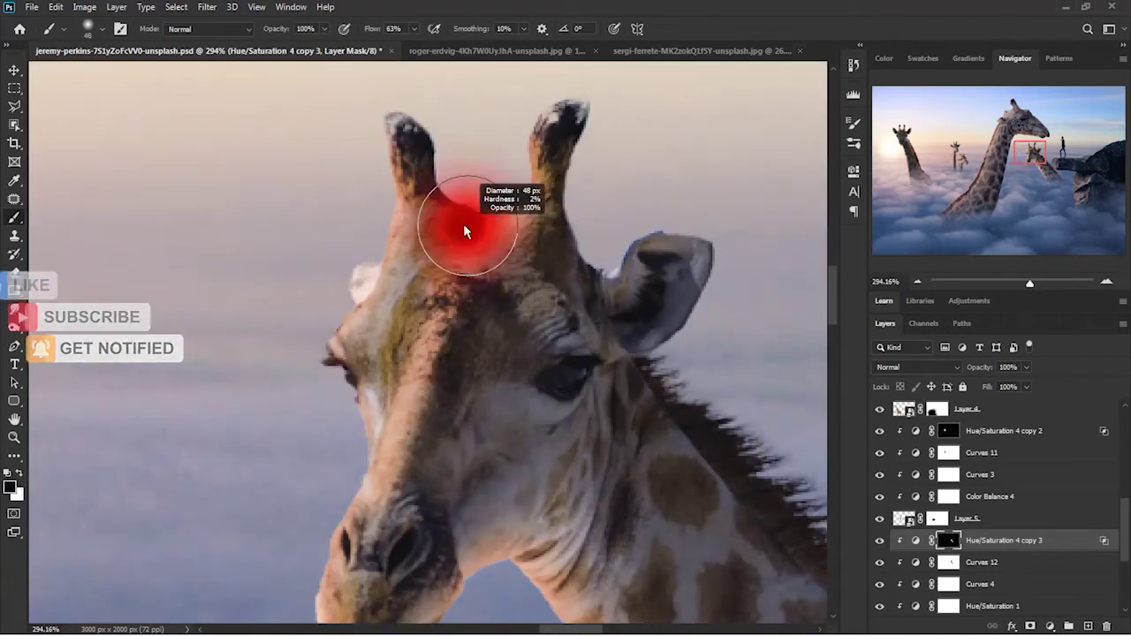
left_click_drag(466, 227, 405, 409)
left_click_drag(363, 440, 422, 252)
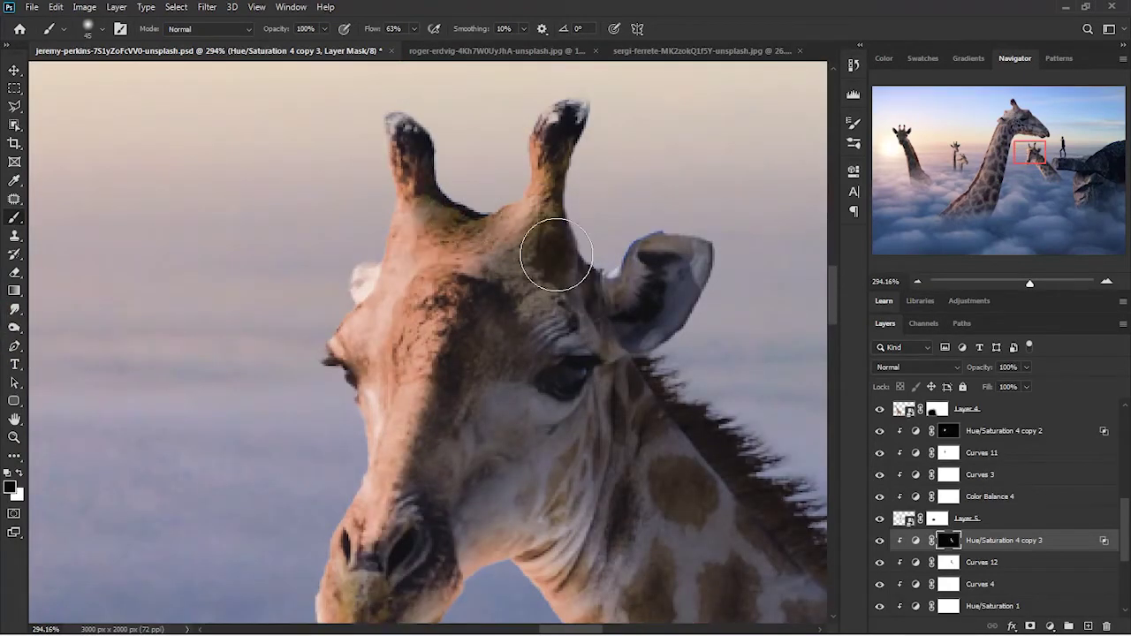
Refine the cliffside giraffe's tint mask, alternating white and black brush strokes.
scroll(556, 254, "down", 3)
scroll(458, 382, "up", 2)
key("x")
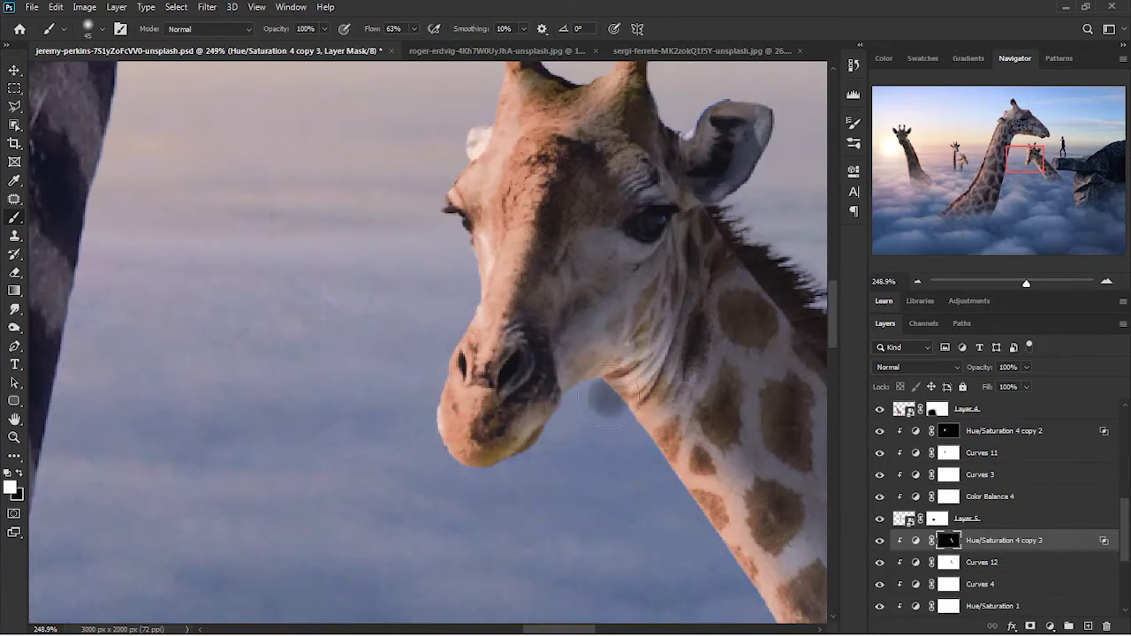
scroll(608, 400, "down", 3)
scroll(423, 263, "up", 3)
key("x")
scroll(472, 341, "down", 5)
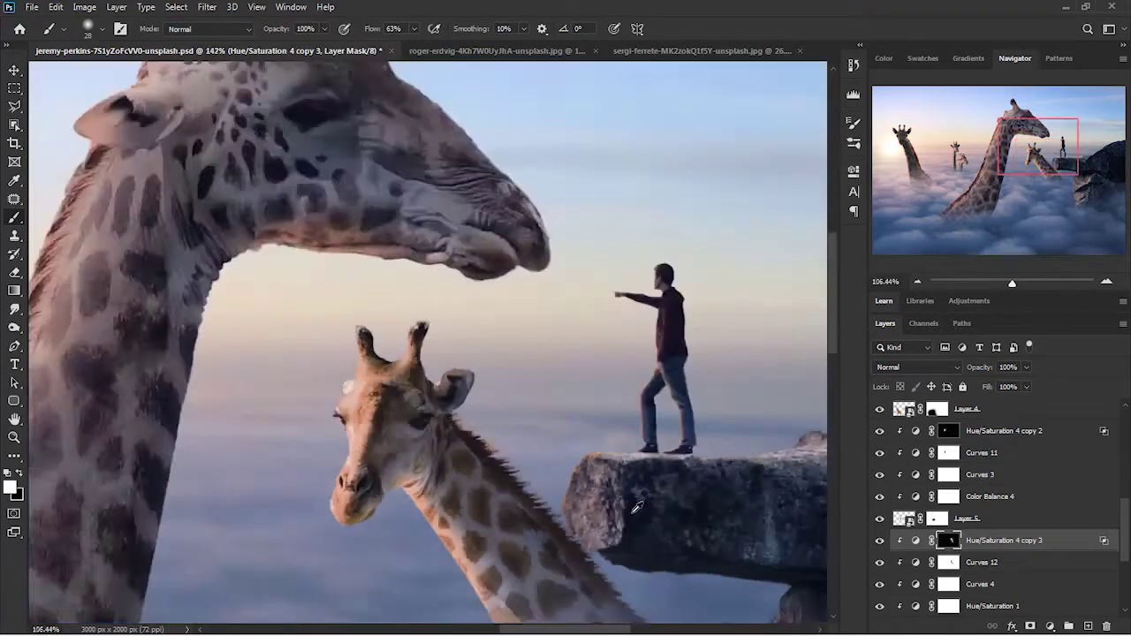
scroll(690, 551, "up", 3)
scroll(476, 388, "down", 2)
scroll(554, 364, "down", 2)
key("x")
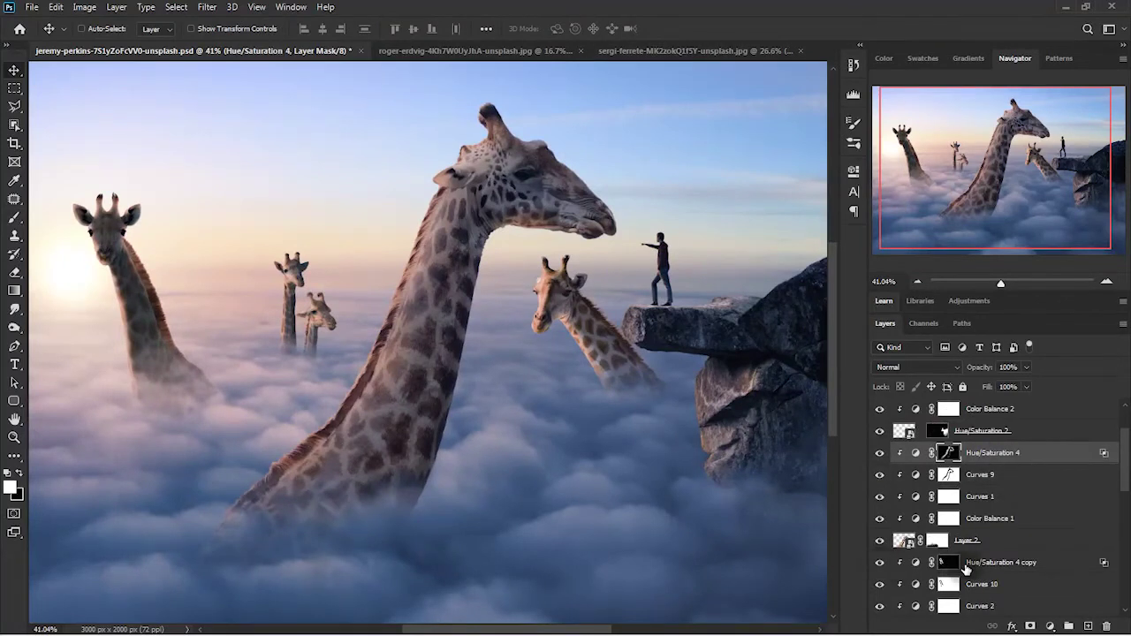
Copy Hue/Saturation 4 onto the big giraffe's layers, replacing the existing mask.
left_click_drag(961, 466, 949, 452)
left_click(515, 245)
double_click(919, 455)
left_click(948, 453)
key("b")
Paint white on the copied mask to warm the big giraffe's head and neck.
scroll(468, 189, "up", 5)
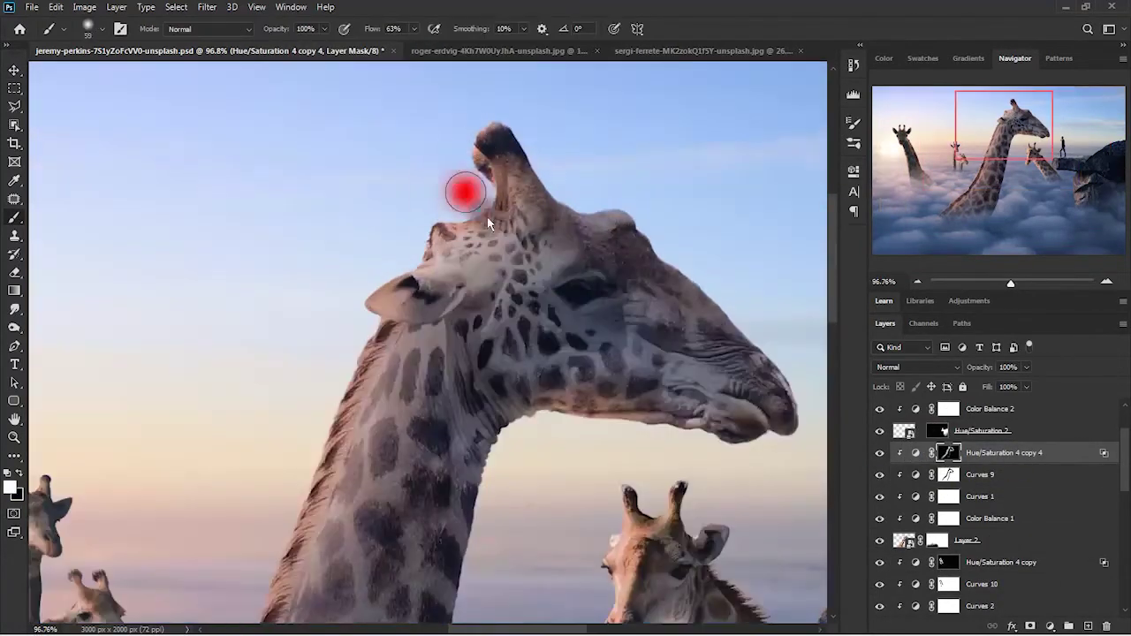
scroll(468, 189, "up", 3)
scroll(669, 265, "down", 3)
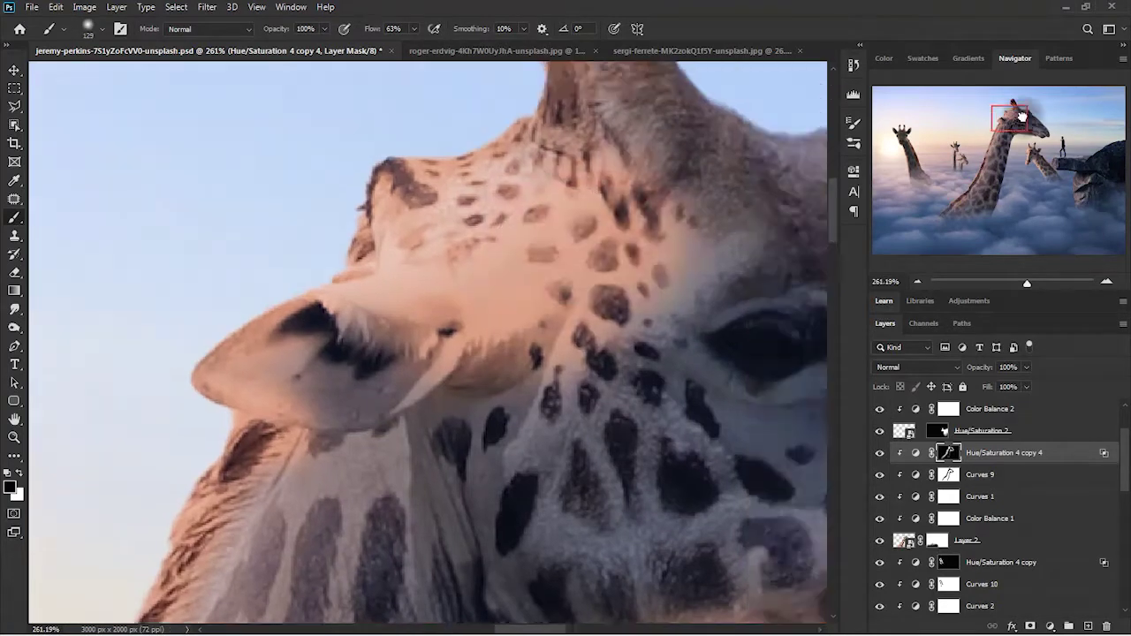
key("ctrl+z")
scroll(703, 424, "down", 3)
scroll(374, 342, "down", 5)
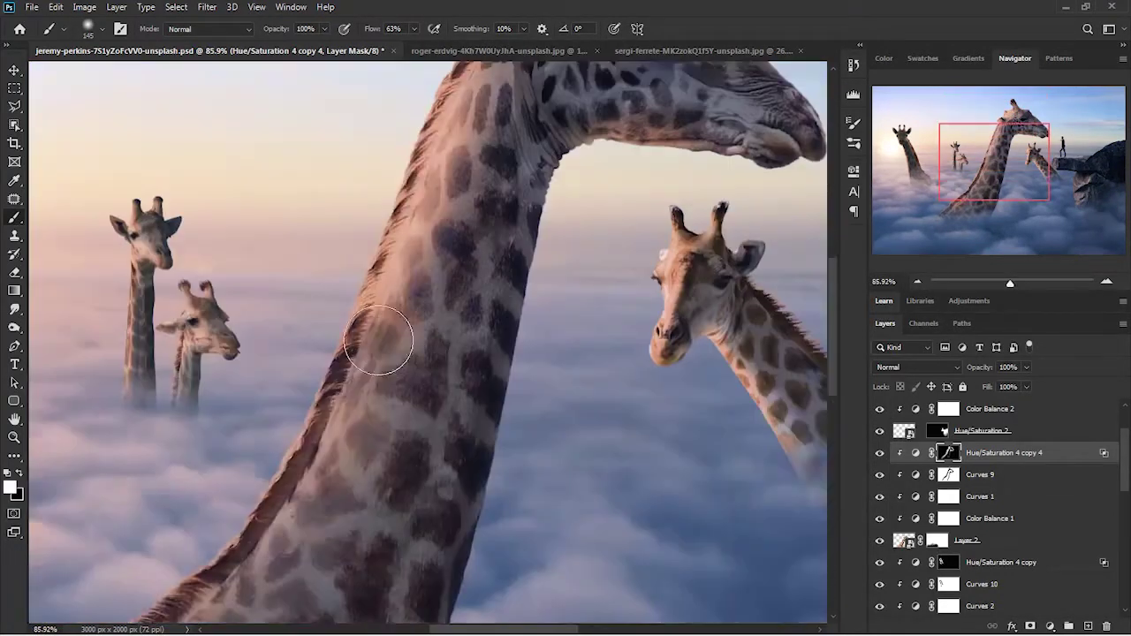
scroll(566, 166, "down", 3)
key("x")
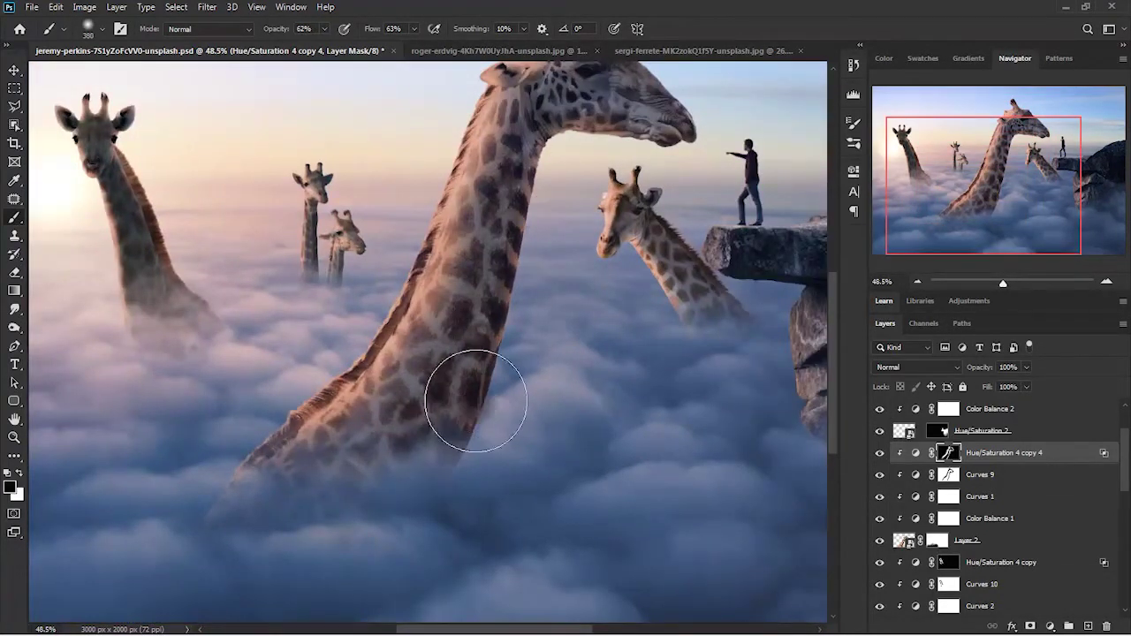
scroll(576, 259, "up", 5)
key("ctrl+z")
scroll(576, 164, "up", 3)
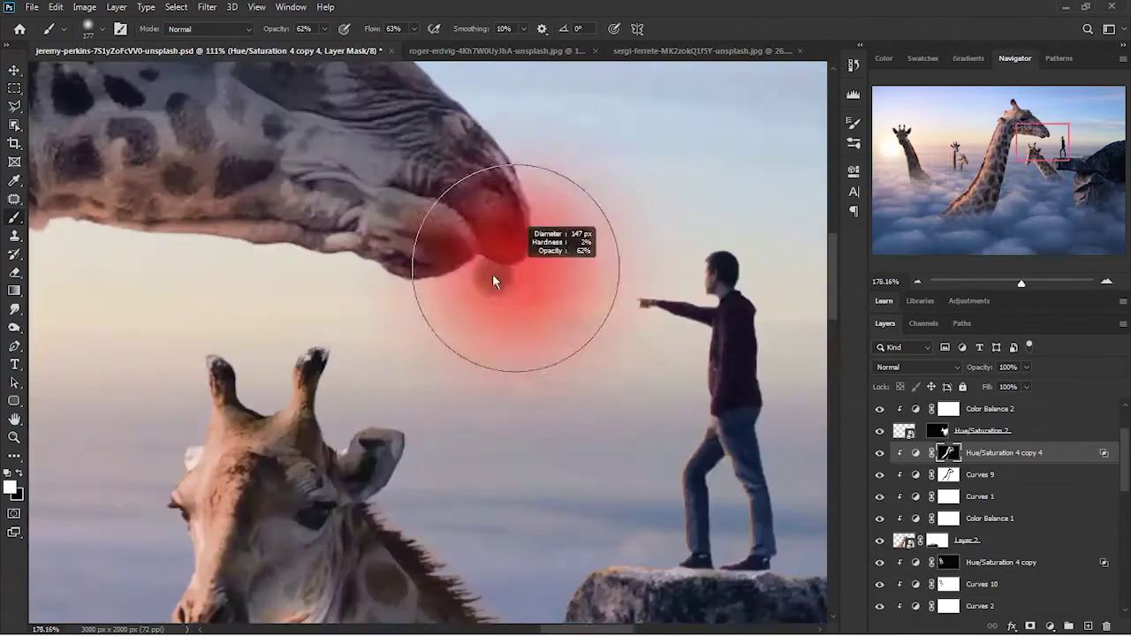
scroll(392, 278, "down", 3)
scroll(731, 221, "up", 3)
scroll(1058, 409, "up", 3)
Place another warm Hue/Saturation 4 copy 5 above Curves 8.
left_click_drag(1058, 409, 1057, 402)
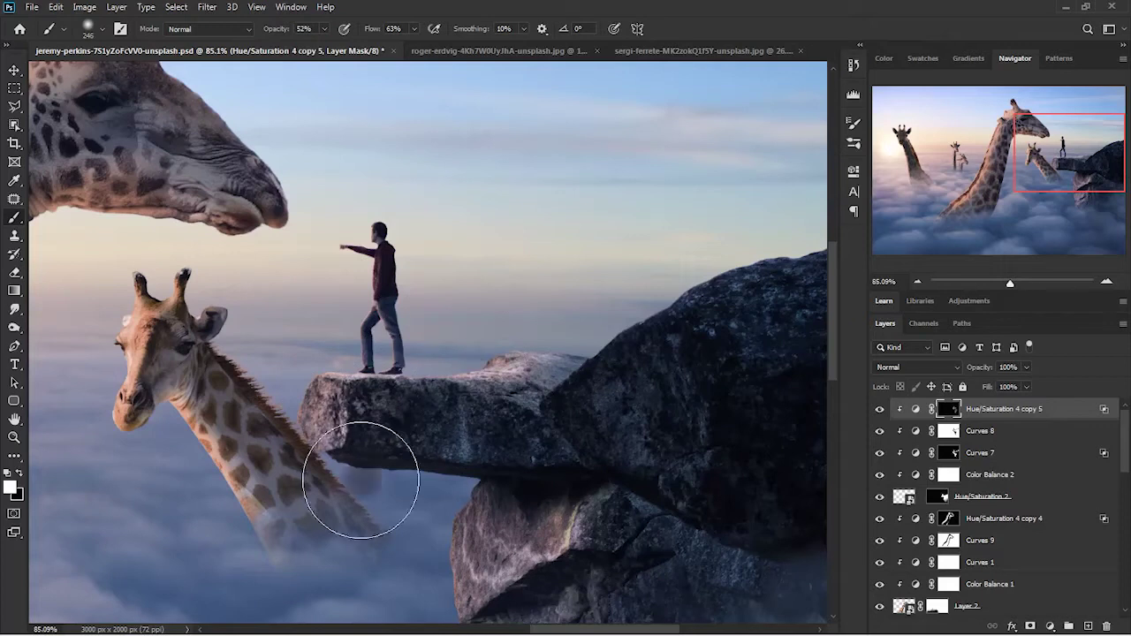
scroll(766, 537, "down", 3)
scroll(646, 335, "down", 2)
scroll(646, 336, "up", 2)
key("v")
scroll(1030, 569, "down", 3)
left_click(981, 497)
scroll(1030, 569, "down", 2)
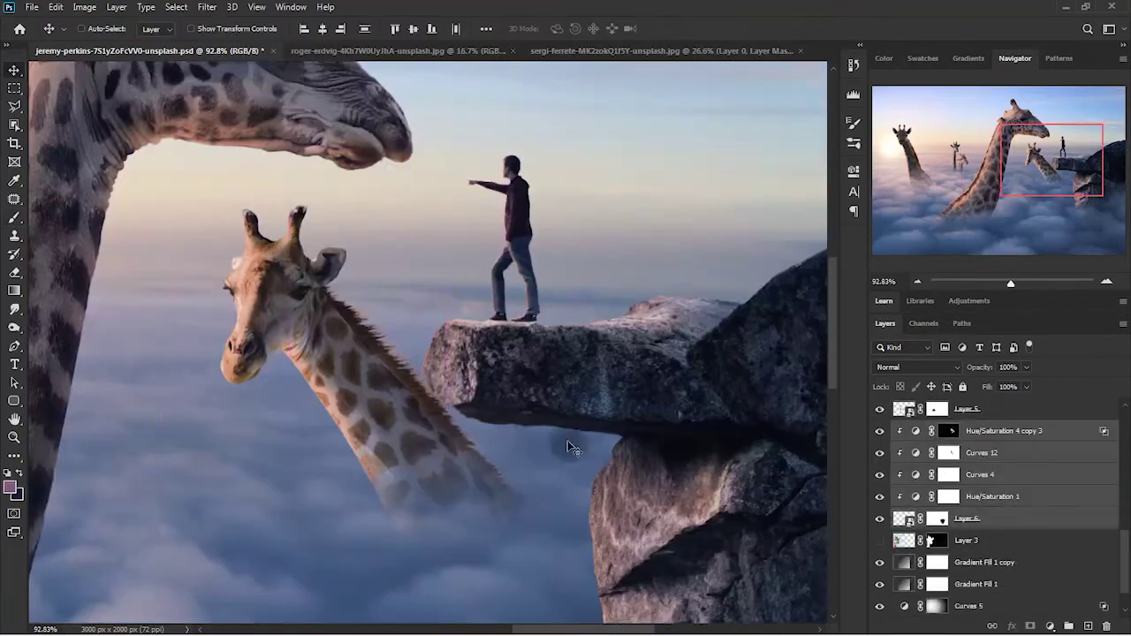
scroll(646, 376, "down", 3)
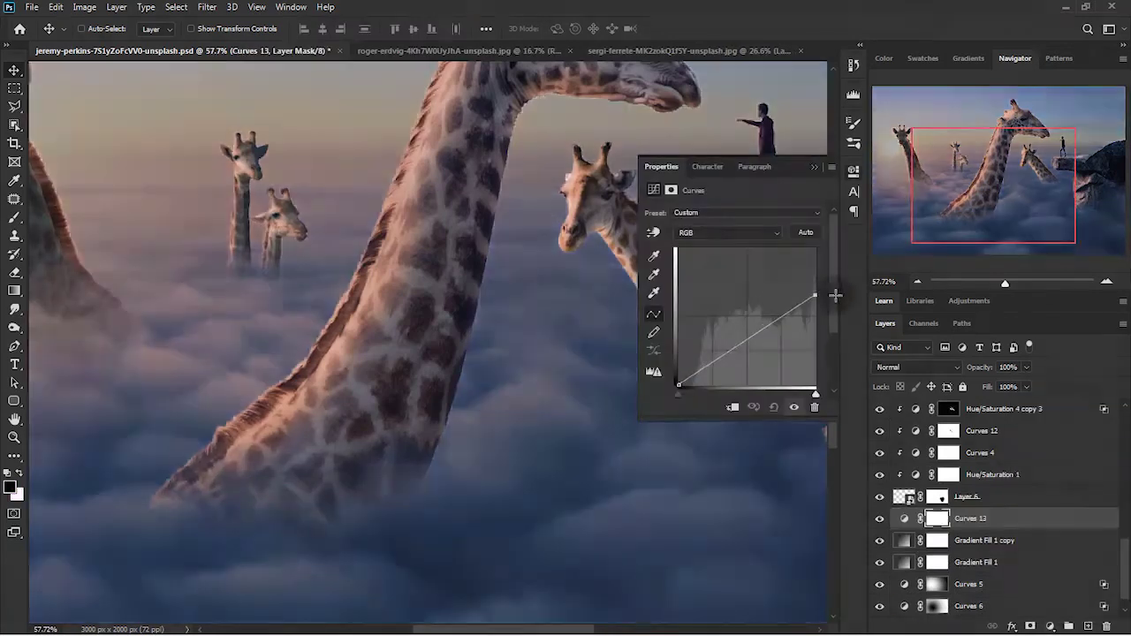
Pull the Curves 13 curve down to darken and invert its mask to hide the effect.
left_click_drag(835, 294, 815, 266)
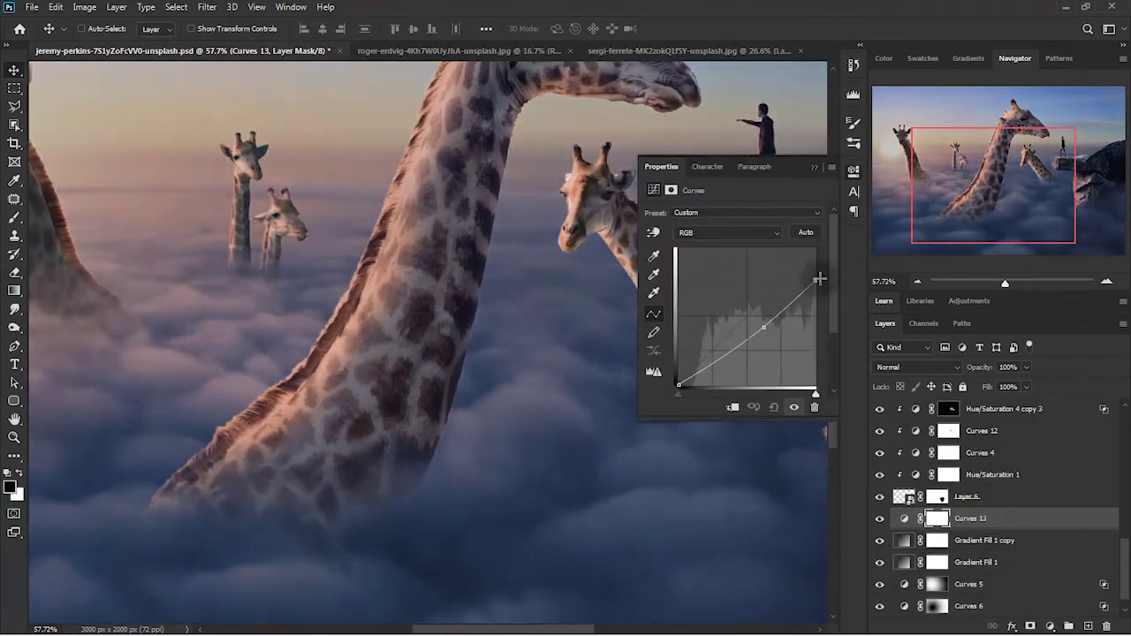
key("ctrl+i")
left_click(307, 355)
key("ctrl+0")
key("b")
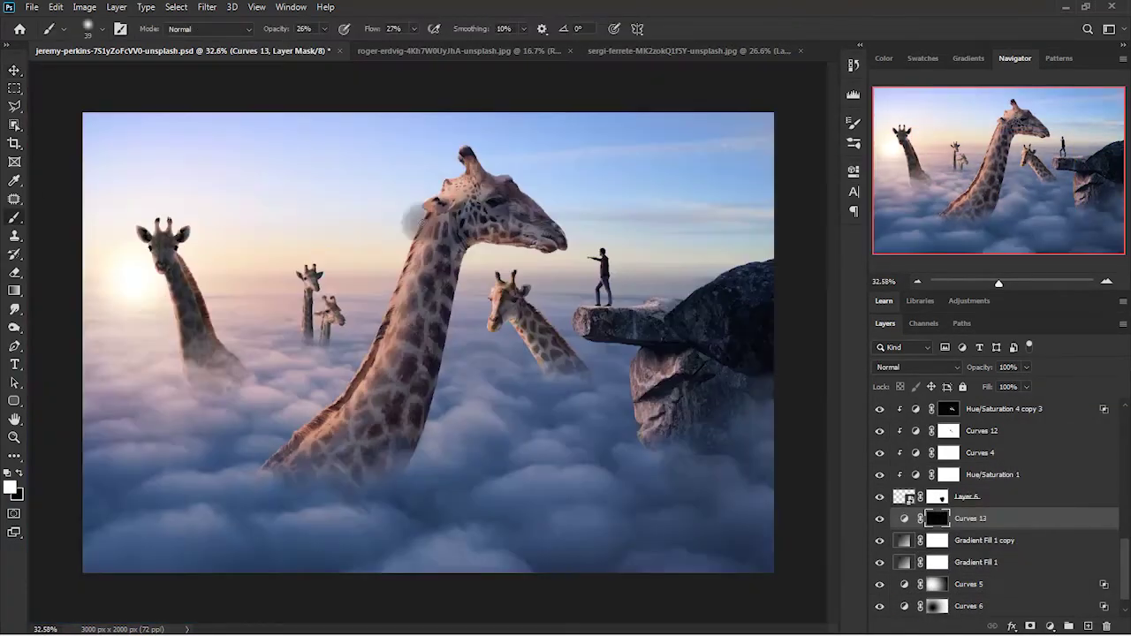
scroll(511, 613, "up", 3)
key("ctrl+z")
scroll(265, 442, "down", 3)
Paint darkening into the lower clouds and around the left giraffe's neck.
left_click_drag(154, 381, 525, 447)
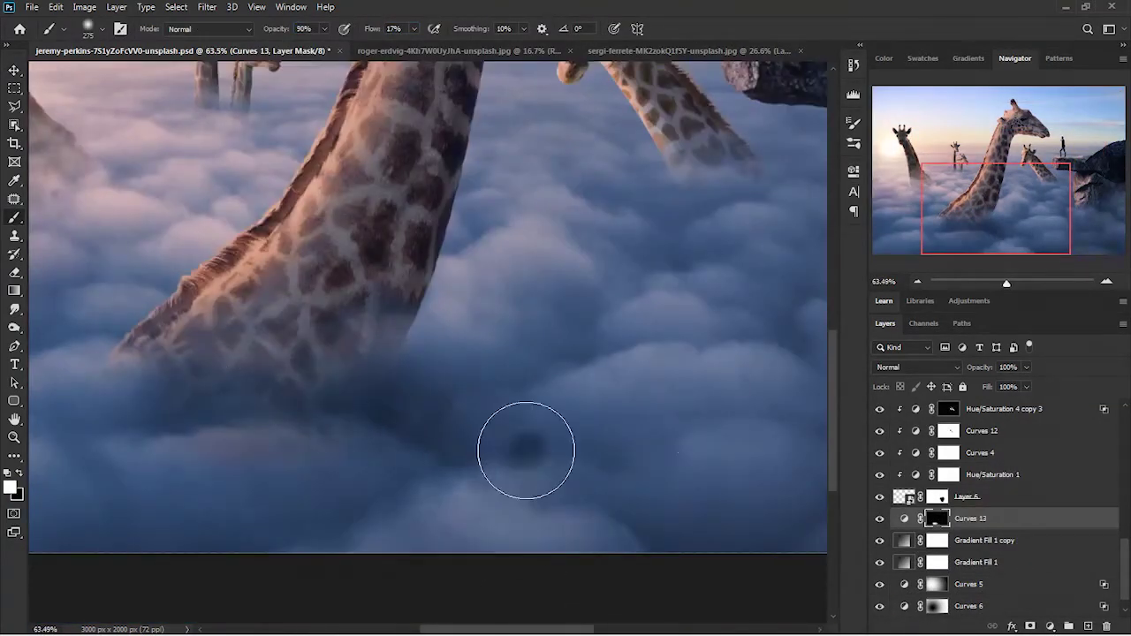
scroll(525, 448, "up", 1)
scroll(360, 438, "up", 2)
left_click_drag(298, 265, 328, 296)
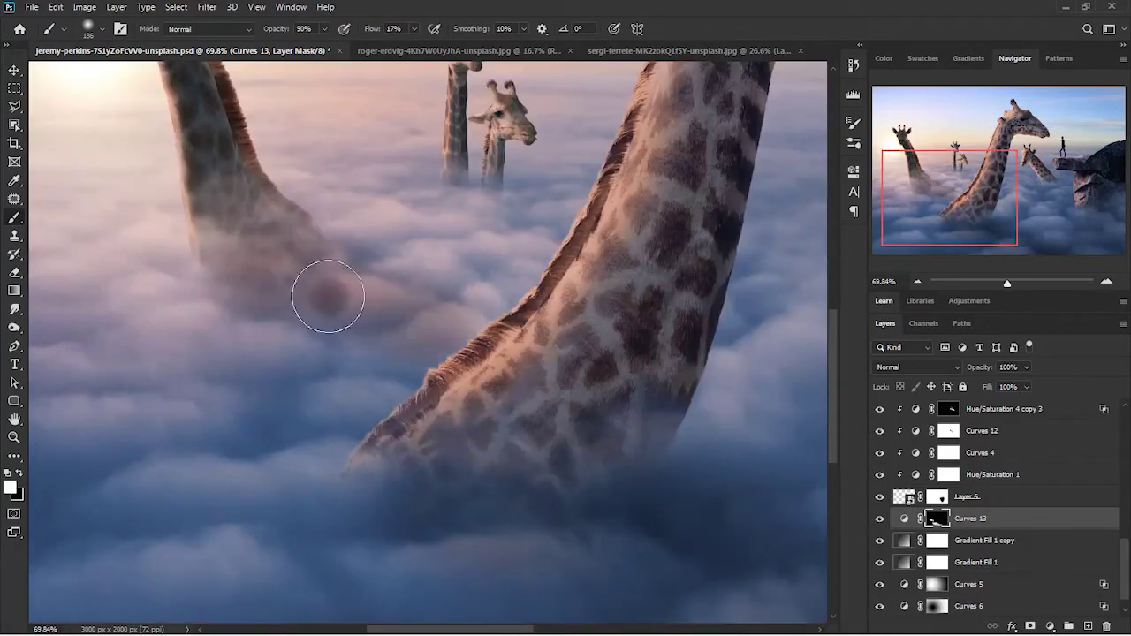
scroll(567, 364, "up", 4)
scroll(508, 363, "up", 2)
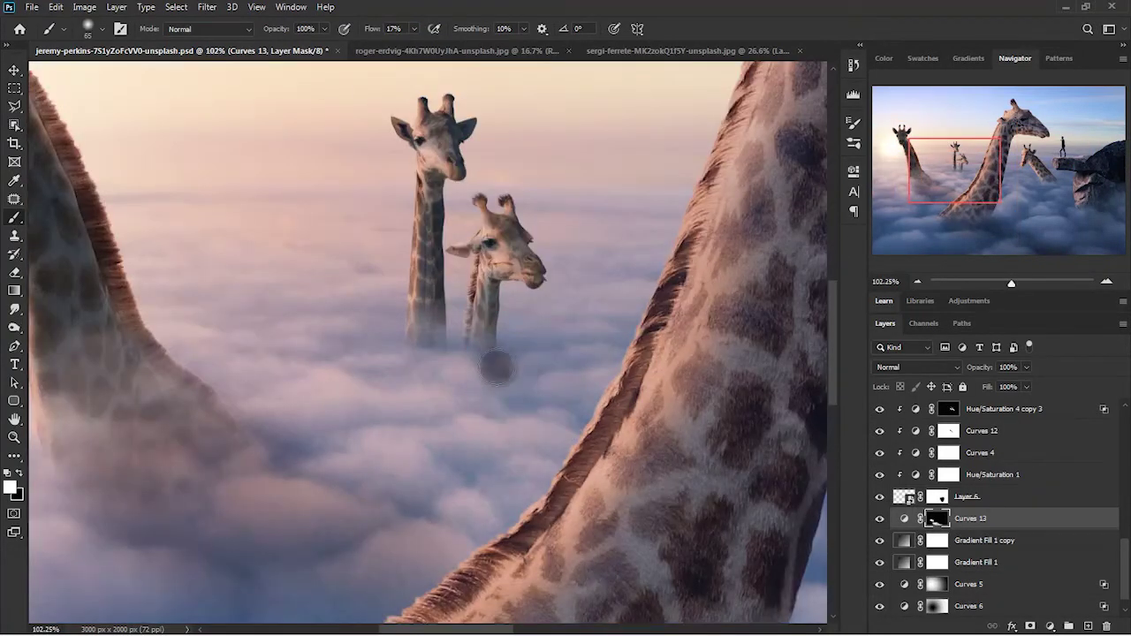
Darken the clouds below the distant giraffes and beneath the giraffe near the rock.
left_click_drag(444, 376, 583, 409)
key("ctrl+z")
scroll(577, 406, "right", 10)
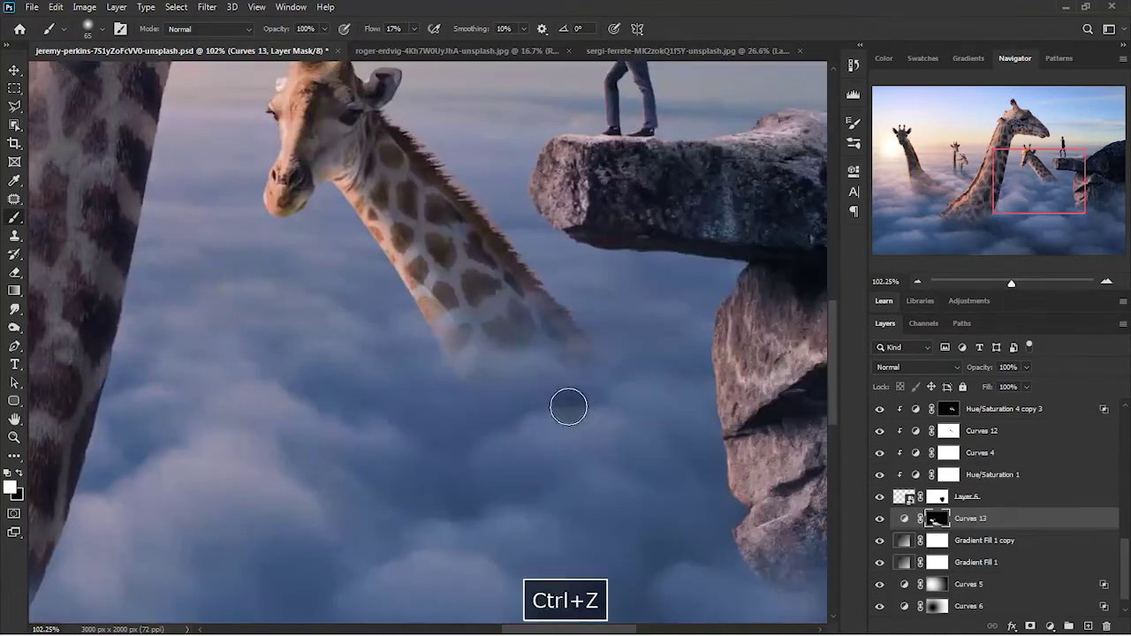
left_click_drag(578, 450, 682, 474)
scroll(690, 474, "down", 3)
scroll(342, 525, "down", 2)
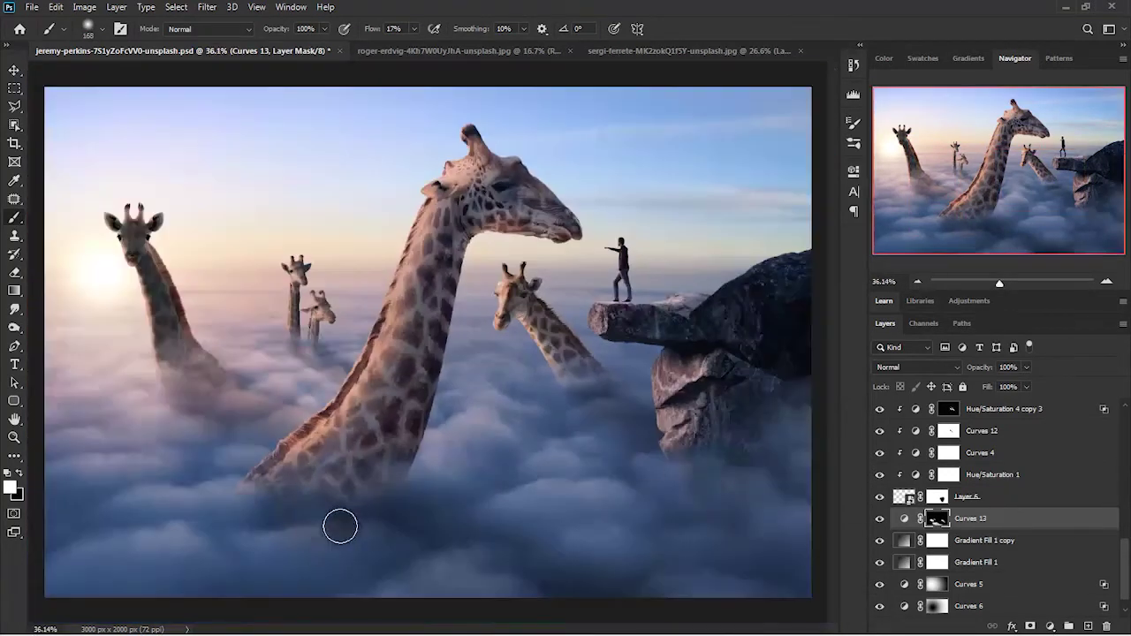
scroll(713, 514, "up", 3)
scroll(582, 394, "down", 2)
left_click(904, 518)
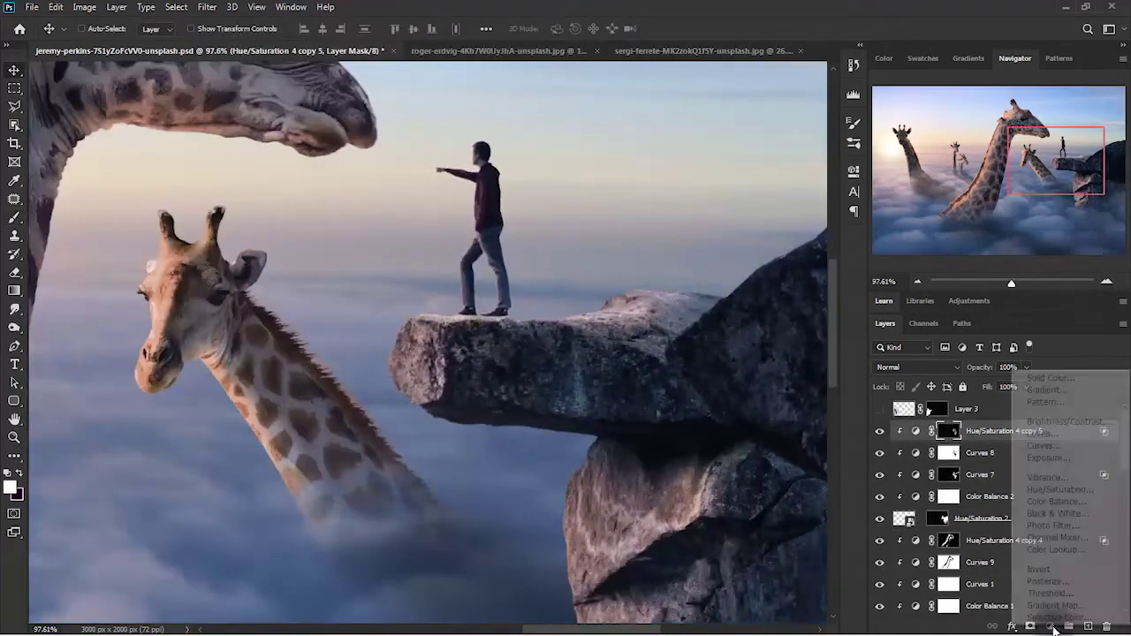
Lower Curves 14's top point and invert its mask to shade the ledge under the man's feet.
left_click_drag(825, 298, 820, 303)
key("ctrl+i")
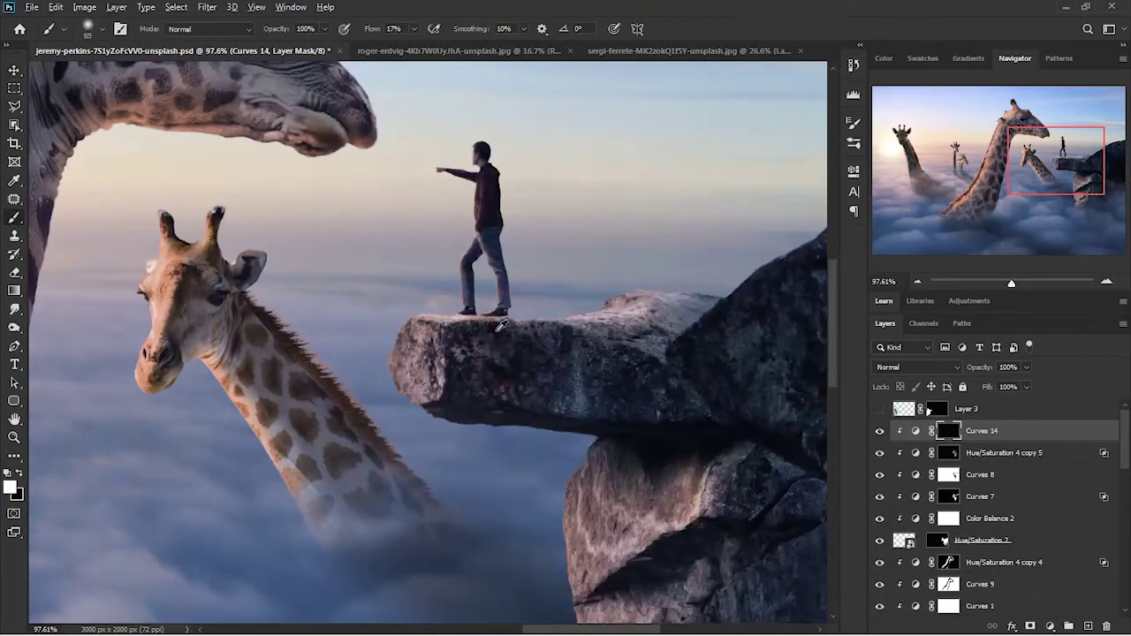
scroll(500, 326, "up", 4)
key("ctrl+z")
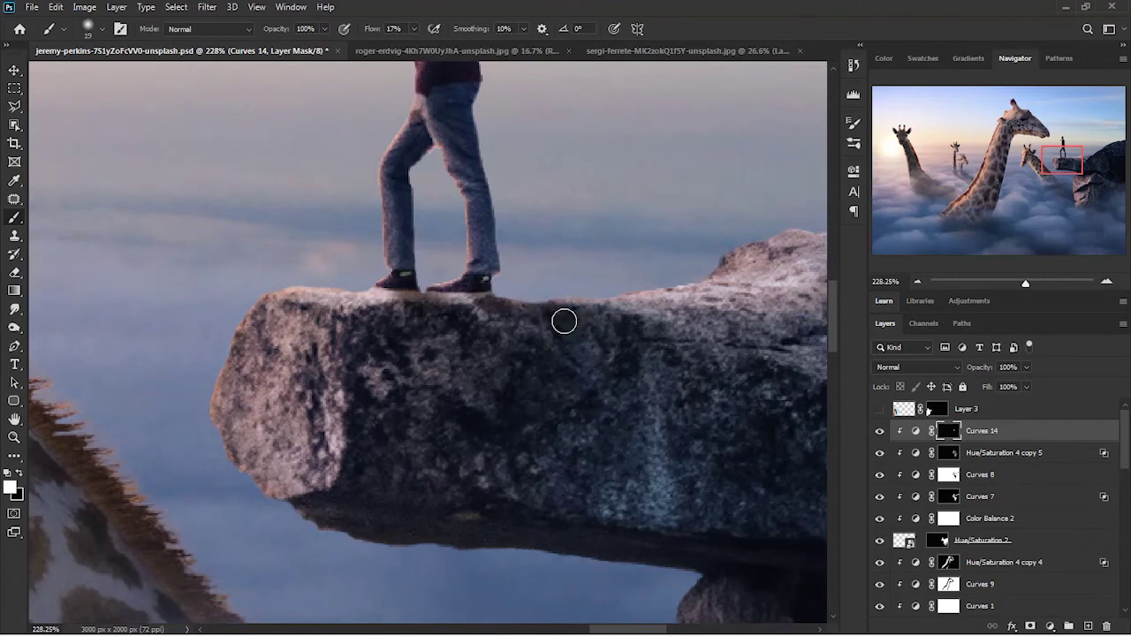
key("x")
scroll(513, 337, "up", 1)
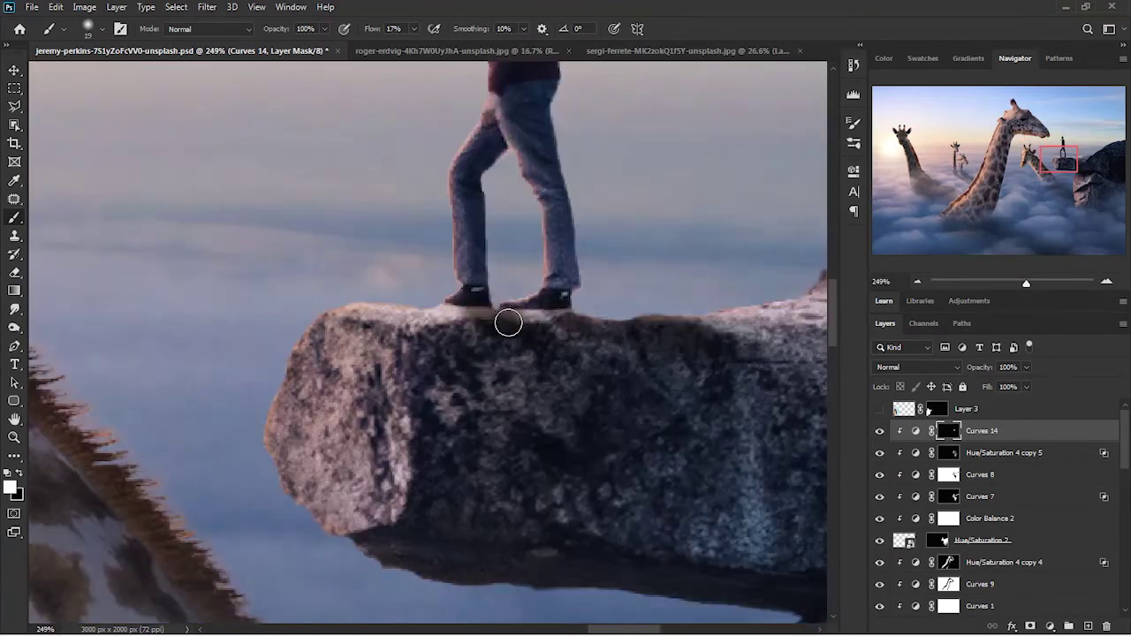
scroll(508, 322, "down", 2)
left_click(915, 431)
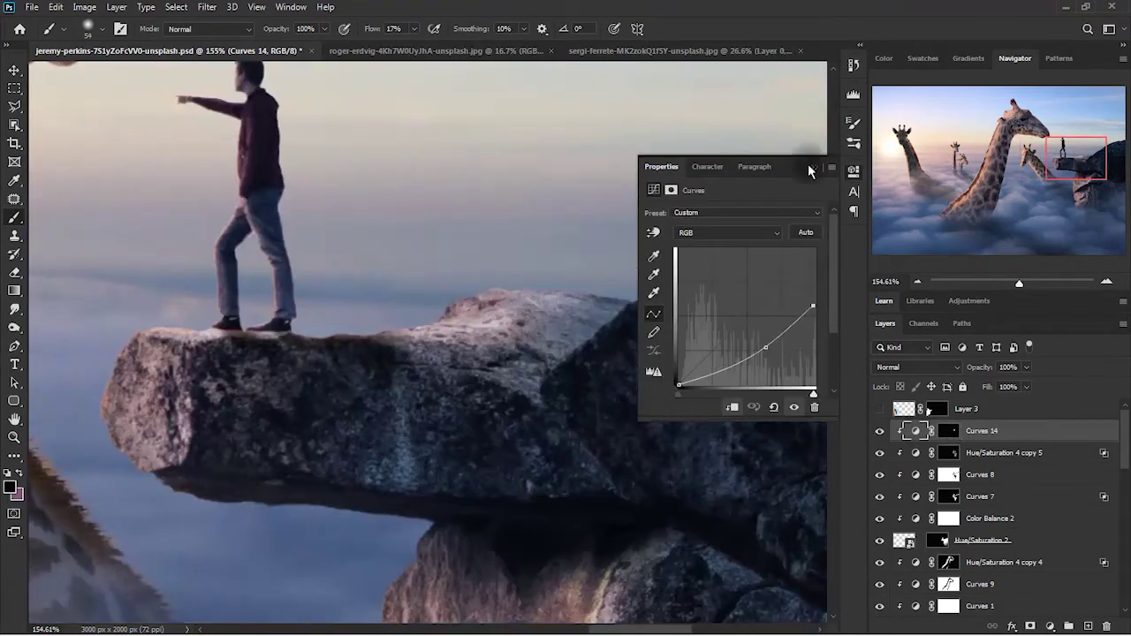
left_click(810, 167)
scroll(553, 388, "down", 7)
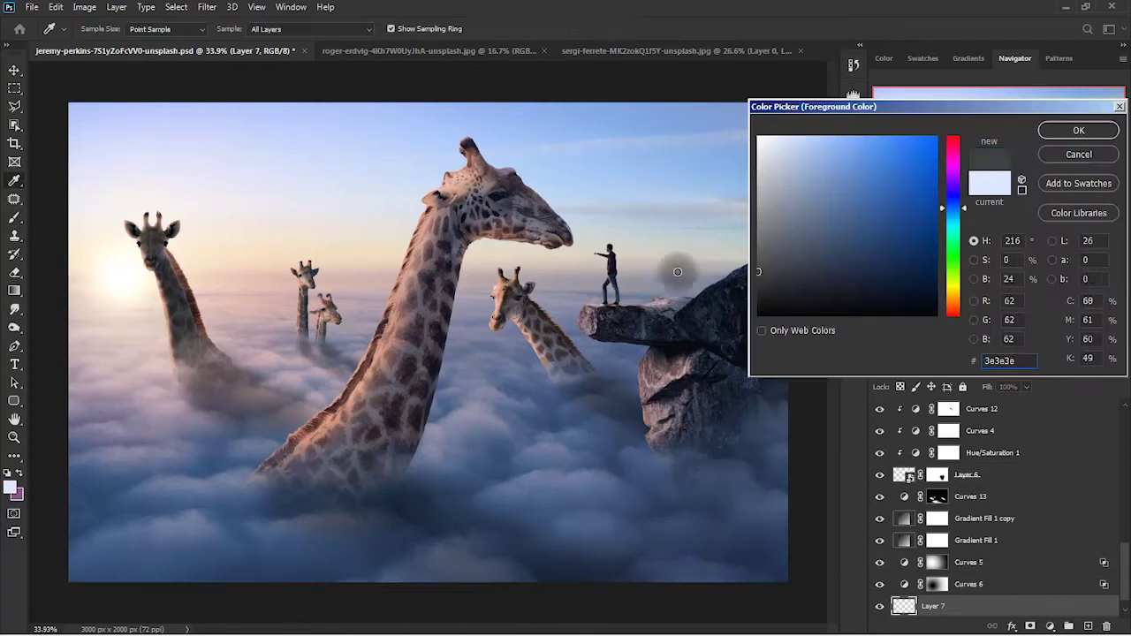
Paint dark grey clouds across the sky on Layer 7.
key("Return")
key("b")
mouse_move(530, 113)
left_mouse_down()
mouse_move(25, 139)
mouse_move(769, 204)
mouse_move(450, 164)
left_mouse_up()
Tint Layer 7's clouds with a dark blue #091d3e Color Overlay.
double_click(1089, 590)
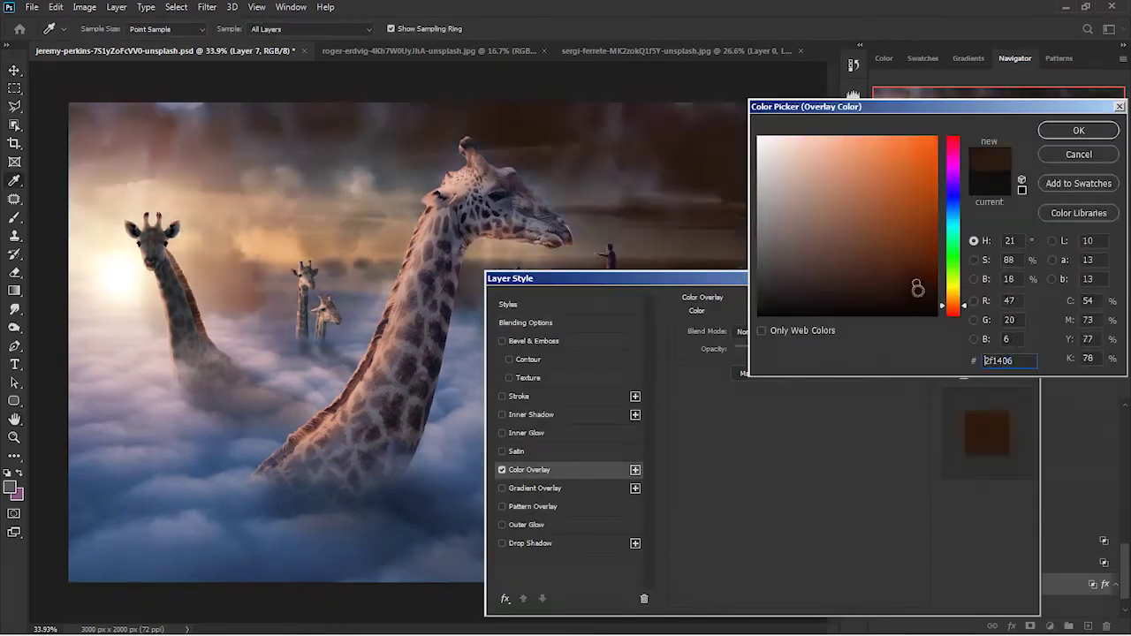
type("091d3e")
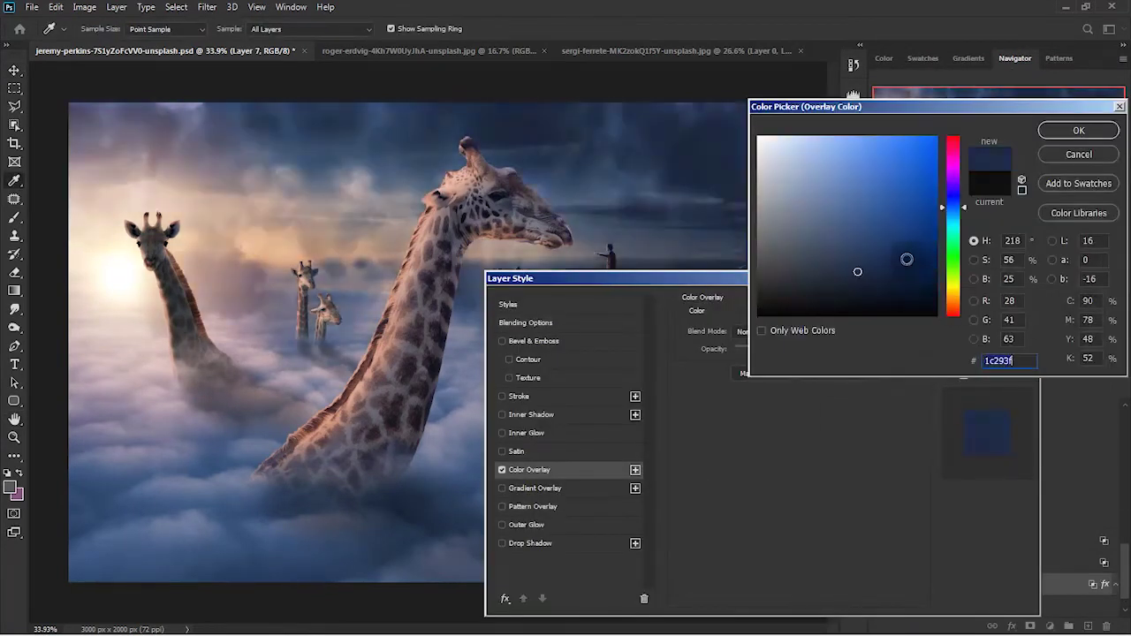
left_click(1079, 130)
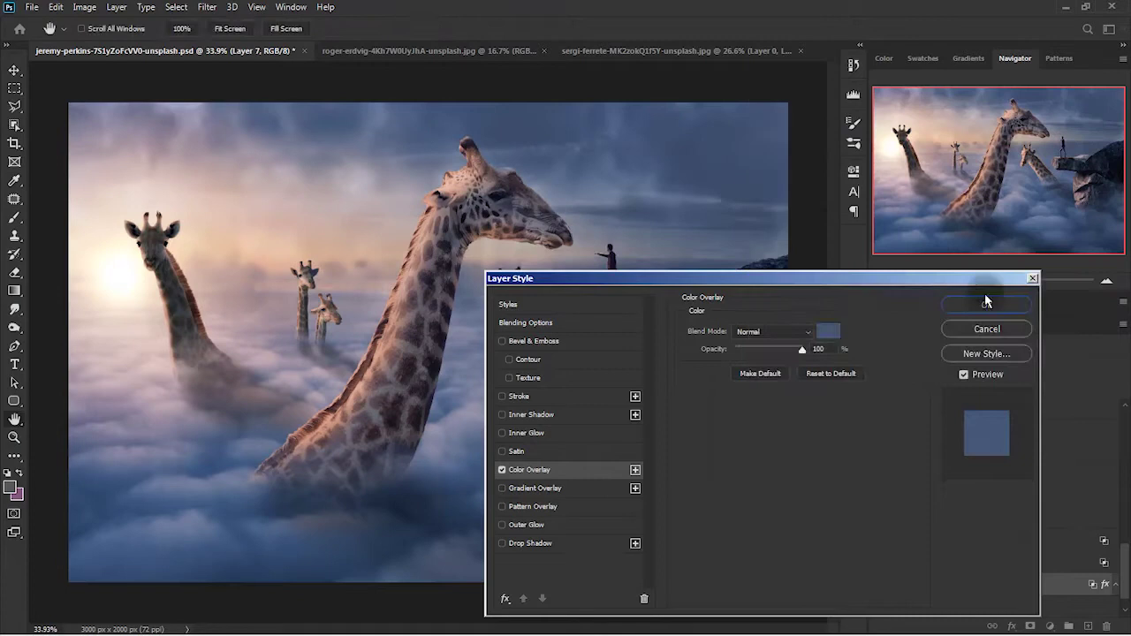
left_click(985, 292)
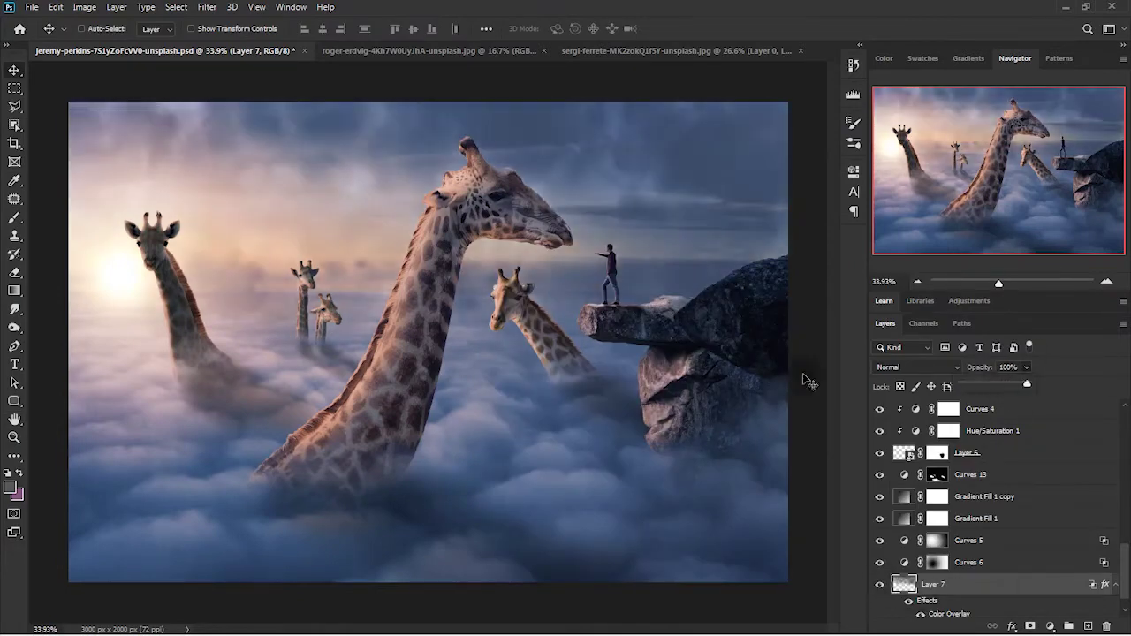
key("b")
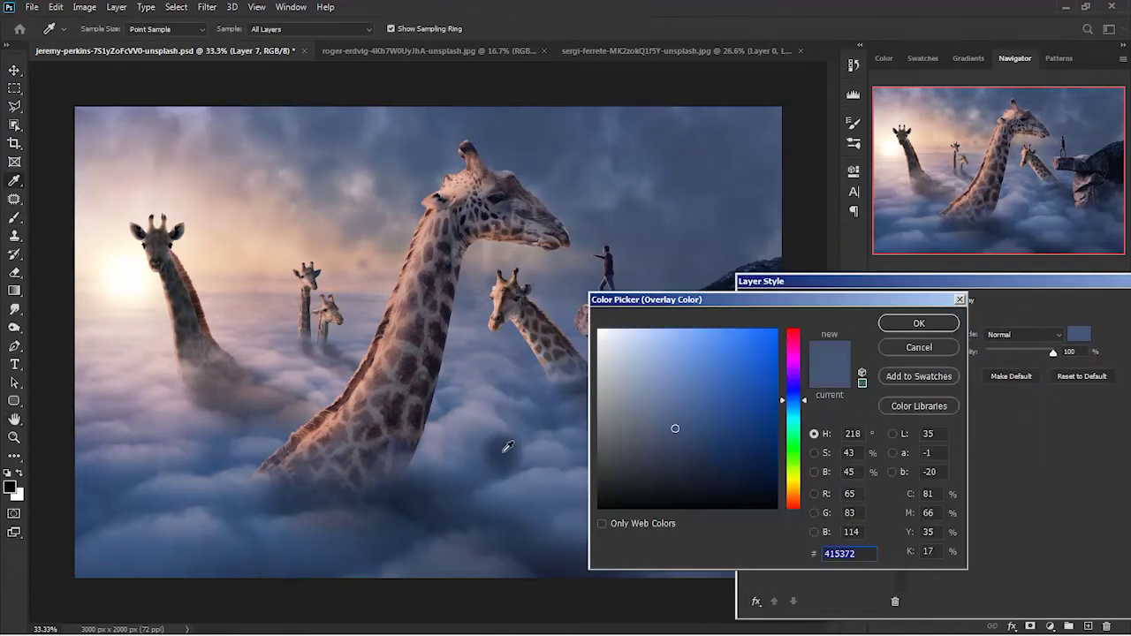
key("ctrl+shift+z")
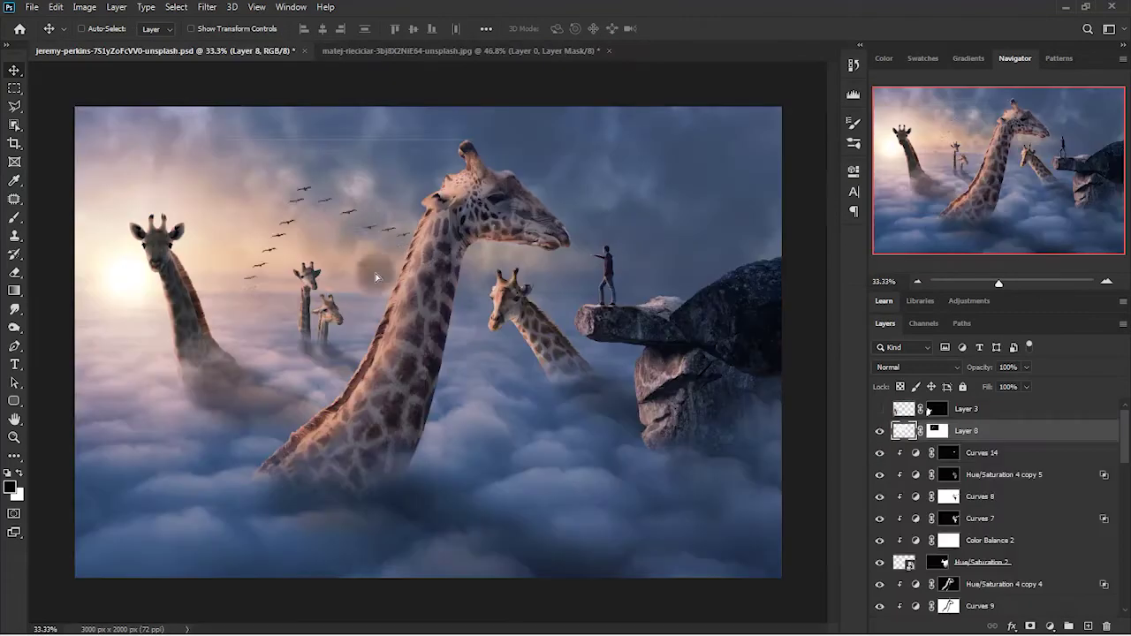
Adjust the brush, zoom in on the bird flock, then fit the view and select Curves 14 and Curves 9.
right_click(396, 227)
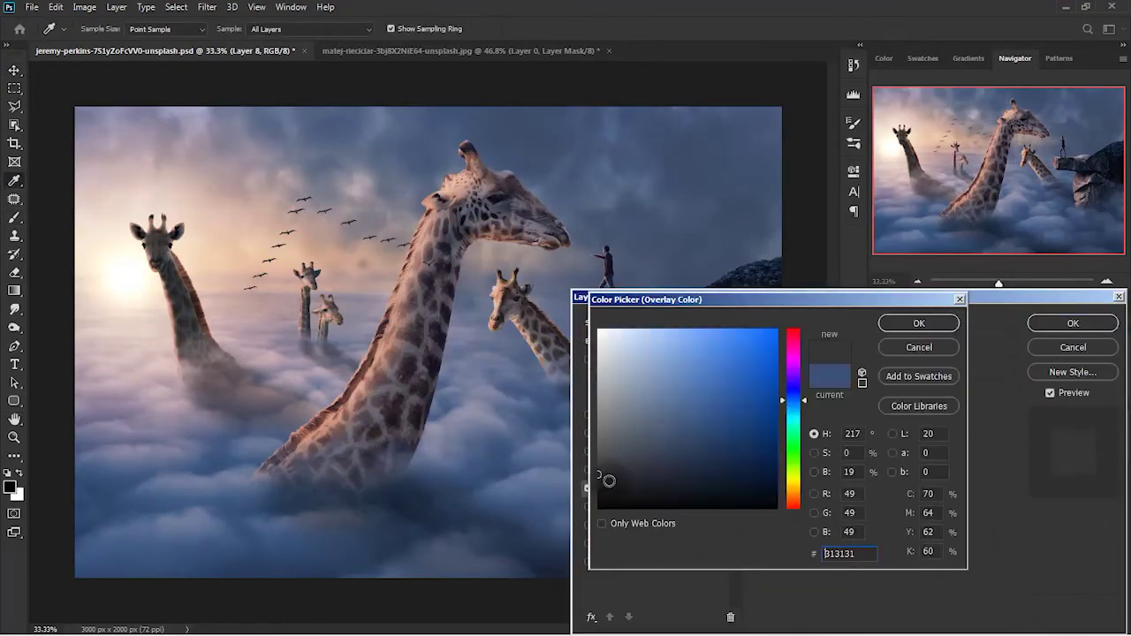
left_click_drag(396, 265, 189, 113)
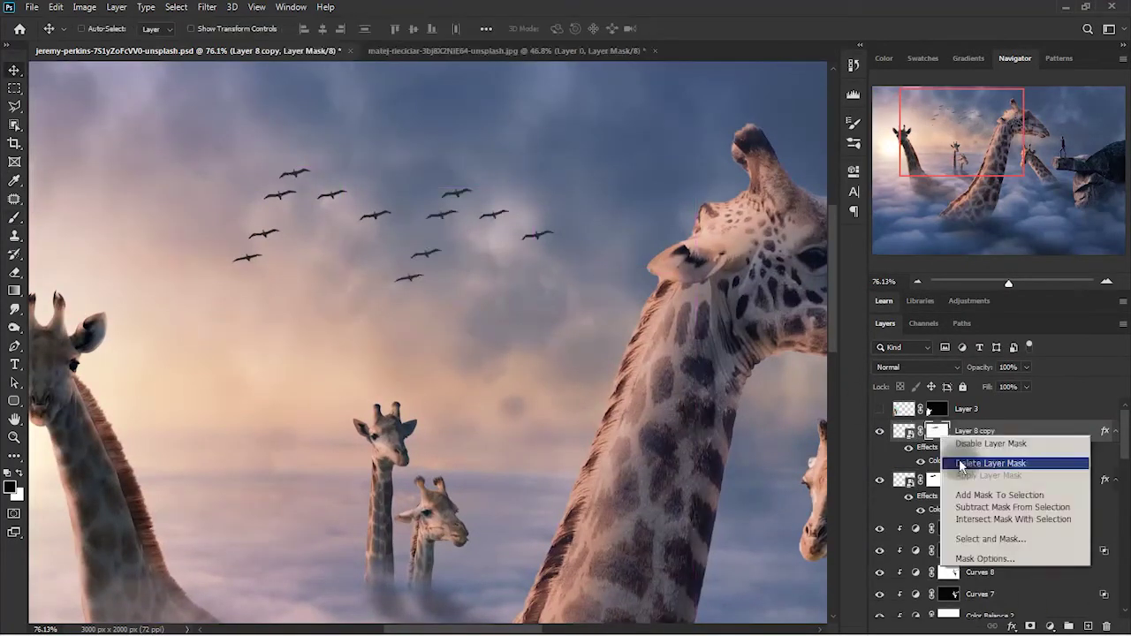
key("ctrl+0")
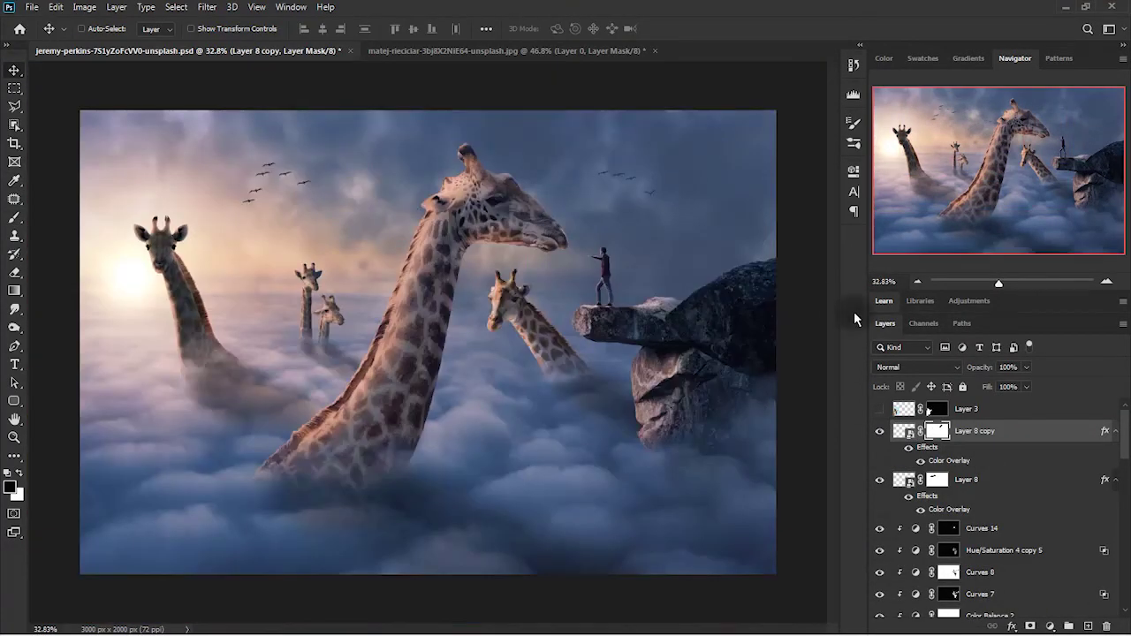
left_click(990, 527)
scroll(1055, 500, "down", 3)
scroll(1031, 530, "down", 3)
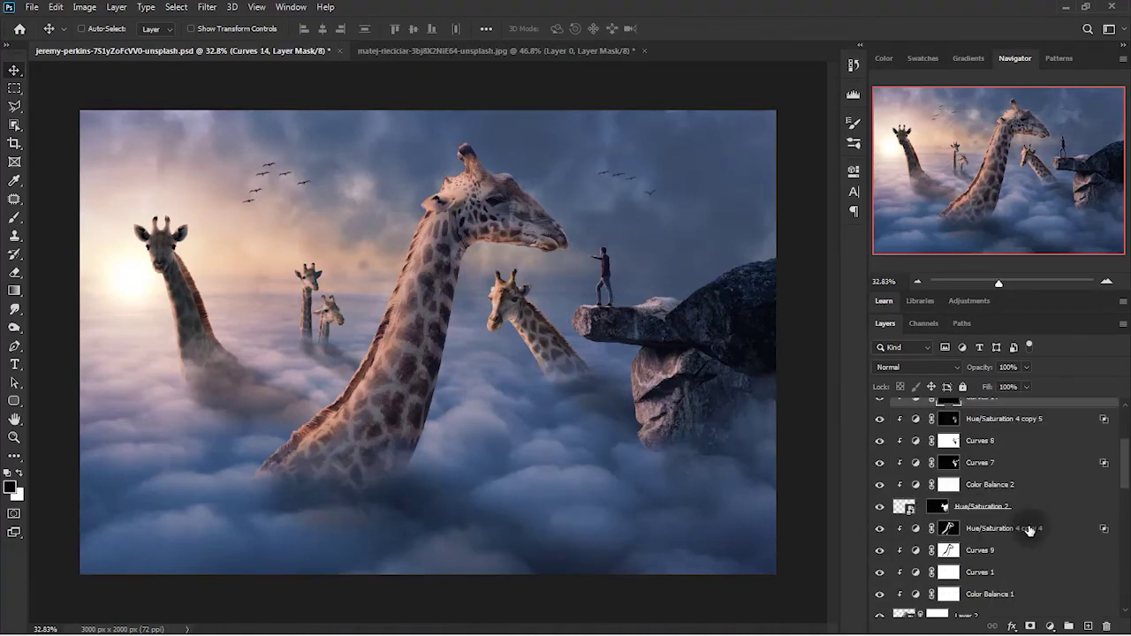
left_click(981, 540)
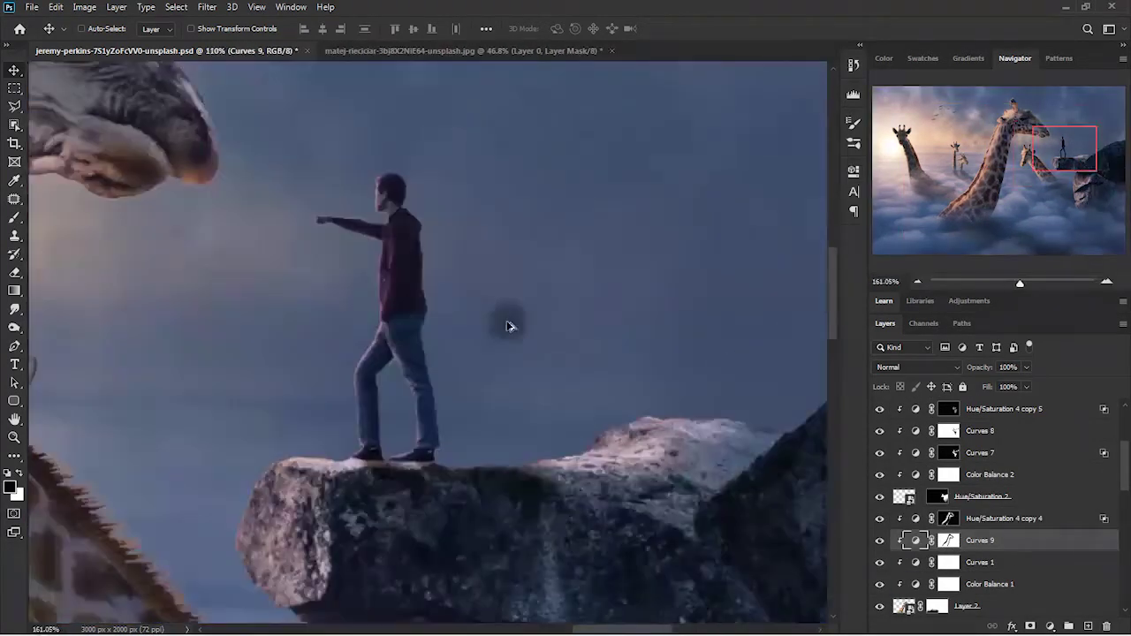
Touch up the Curves 7 and Hue/Saturation 4 copy 5 masks around the man's pointing arm.
key("b")
scroll(303, 253, "up", 2)
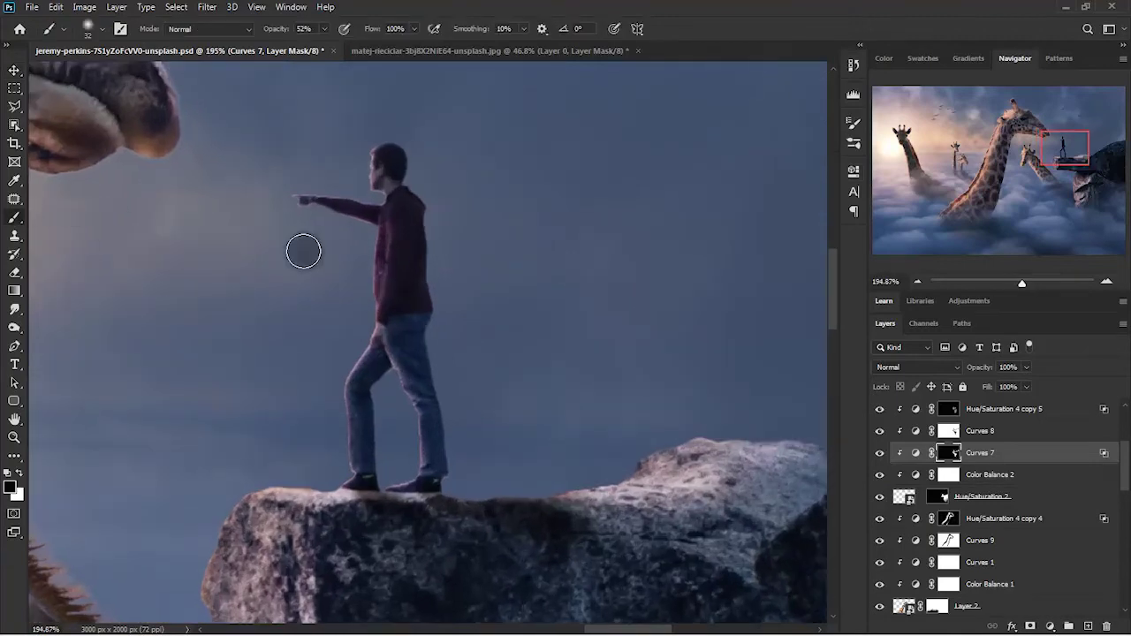
scroll(304, 253, "up", 2)
key("ctrl+z")
key("alt+bracketright")
key("alt+bracketright")
key("x")
key("ctrl+z")
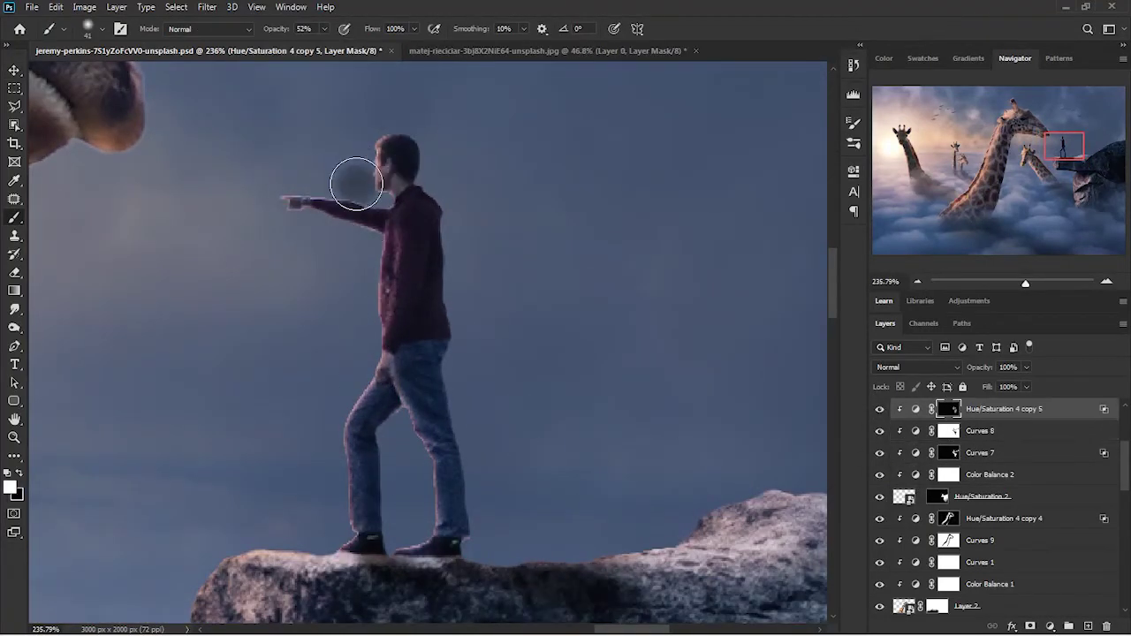
scroll(608, 416, "down", 10)
scroll(608, 420, "down", 6)
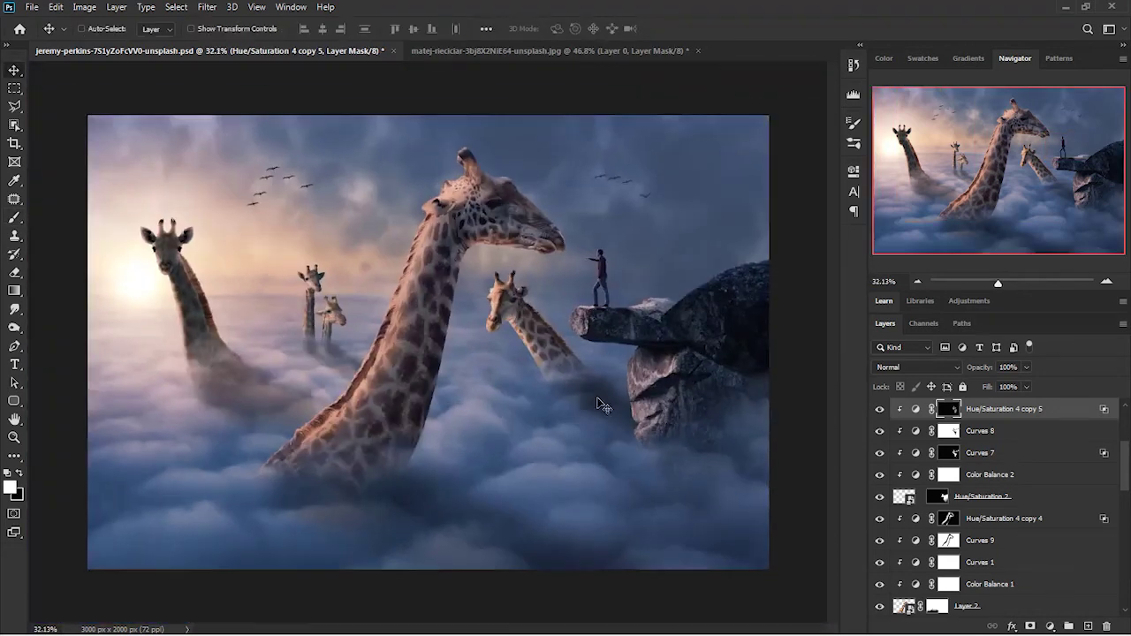
scroll(972, 495, "down", 5)
Darken the clouds at the rock's base on Curves 13 with a small, low-flow brush.
left_click(972, 469)
key("shift+3")
key("shift+6")
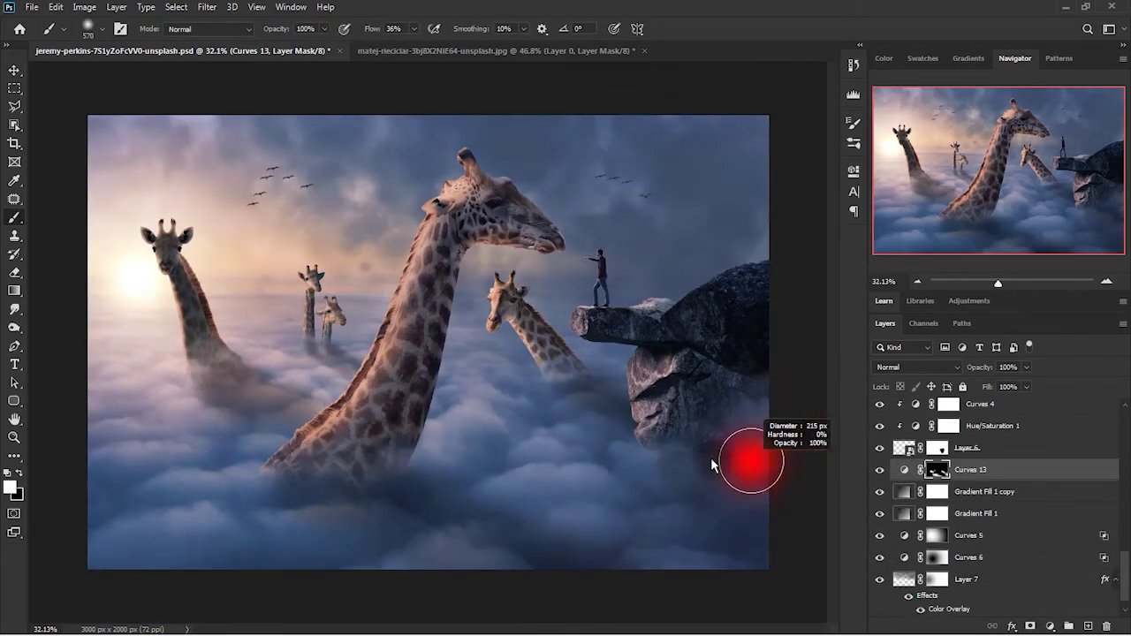
left_click_drag(734, 494, 747, 452)
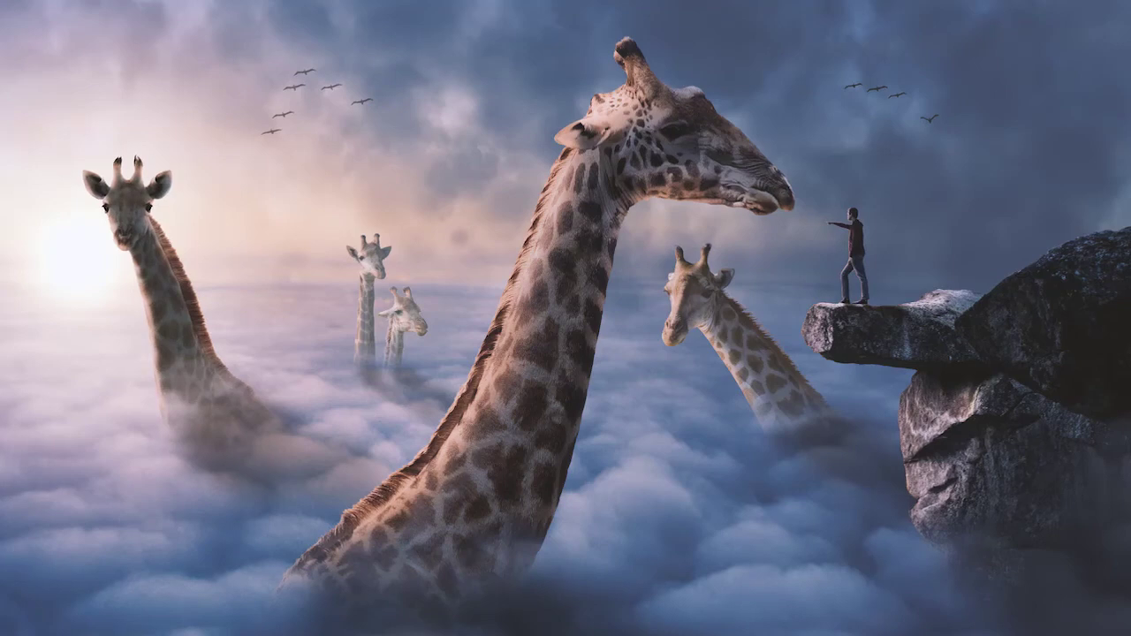